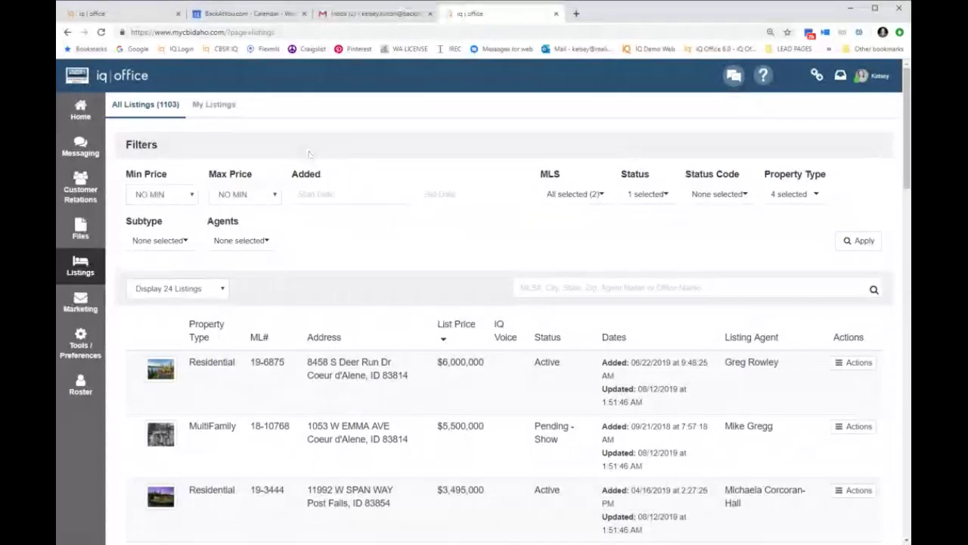
click(215, 106)
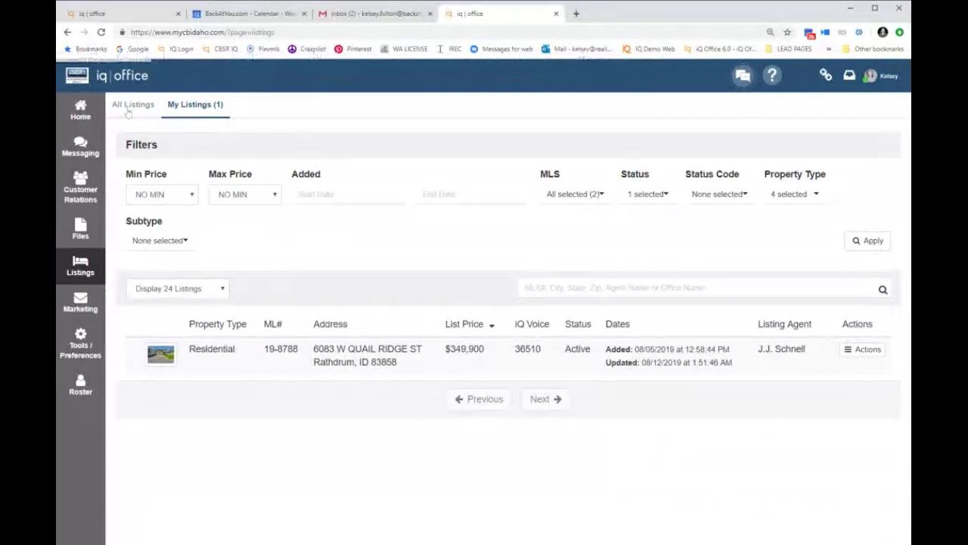
Step: Switch back to the All Listings tab to show every office listing
click(130, 107)
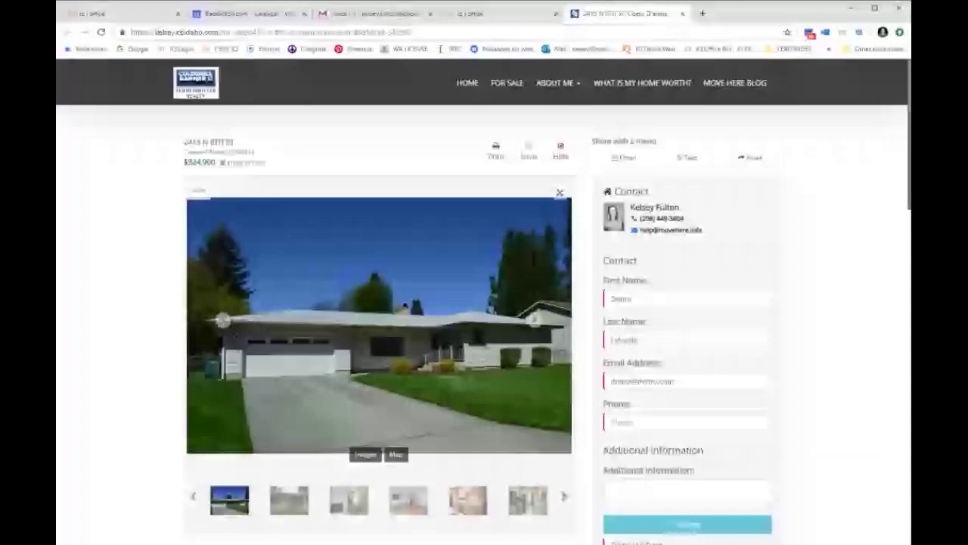
Step: Scroll through the public listing details, then return to the iq | office tab
scroll(536, 295, down, 8)
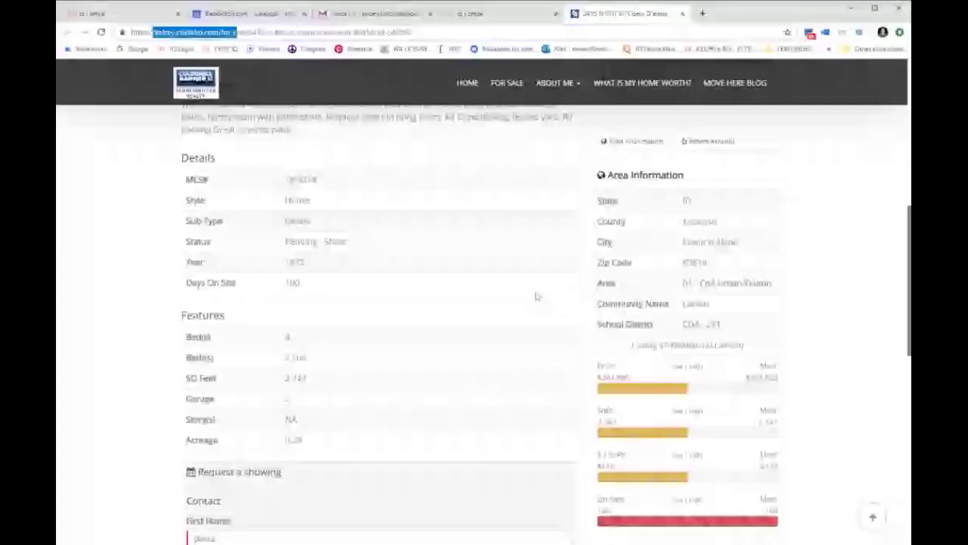
key(ctrl+Page_Up)
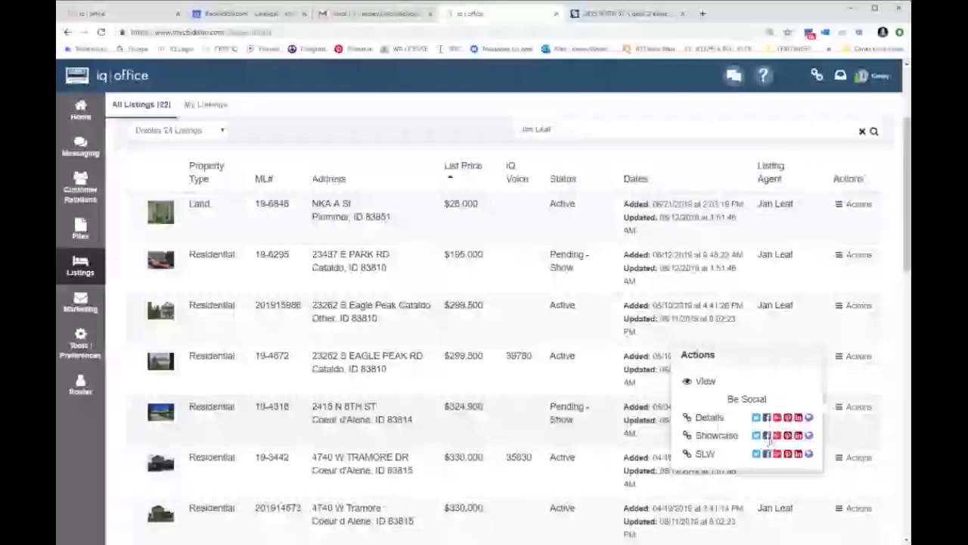
click(766, 435)
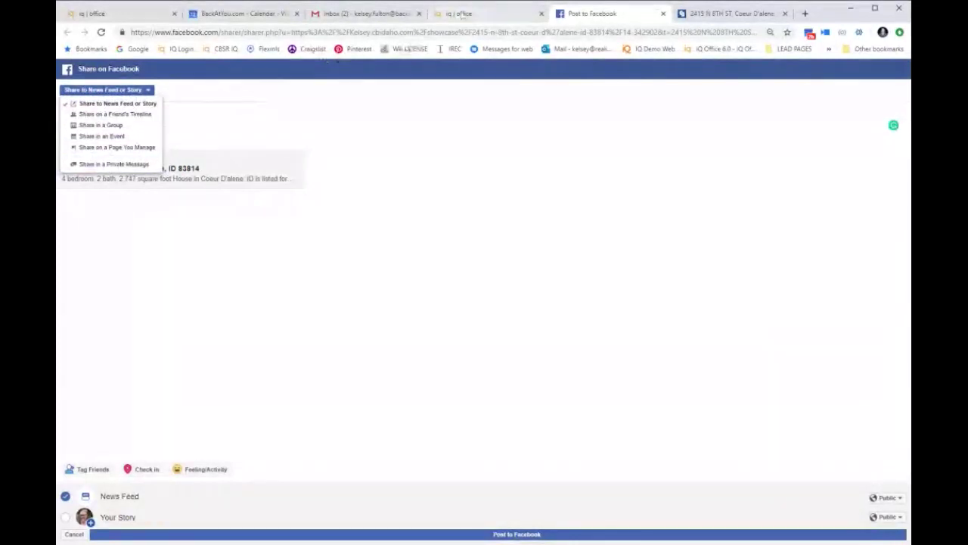
click(461, 15)
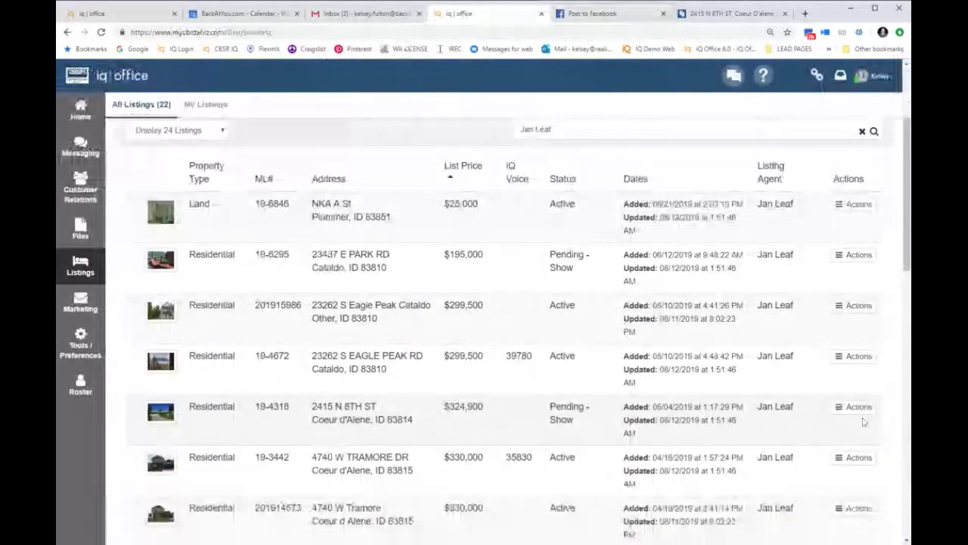
click(859, 408)
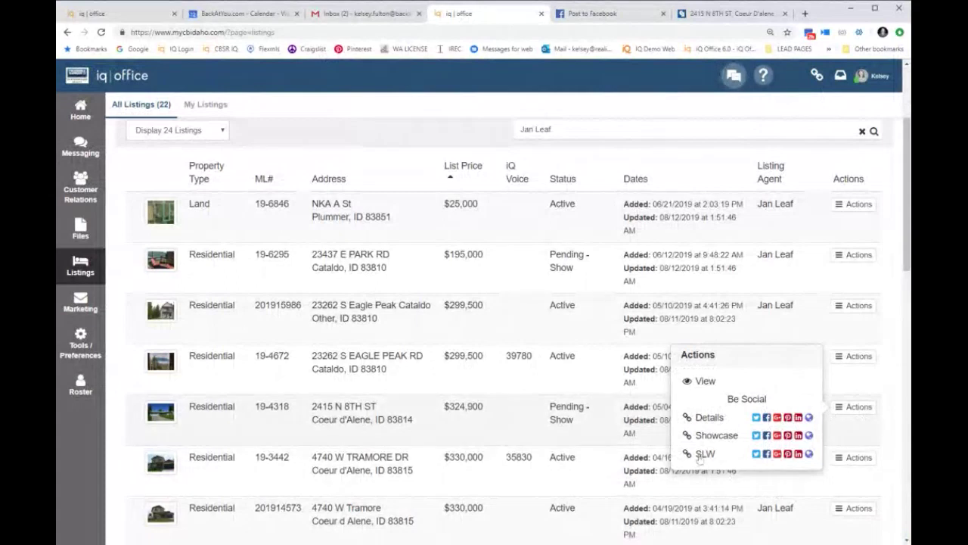
click(808, 453)
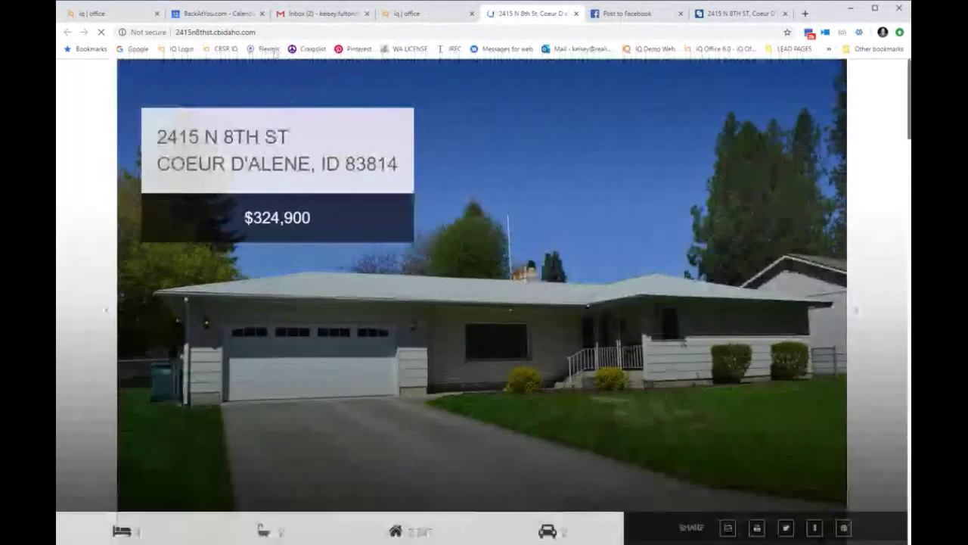
key(ctrl+l)
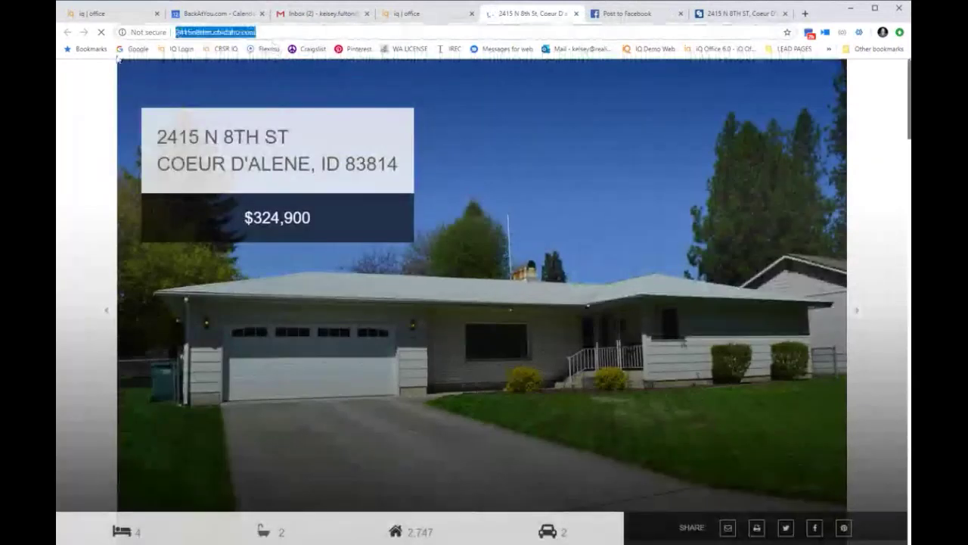
click(234, 75)
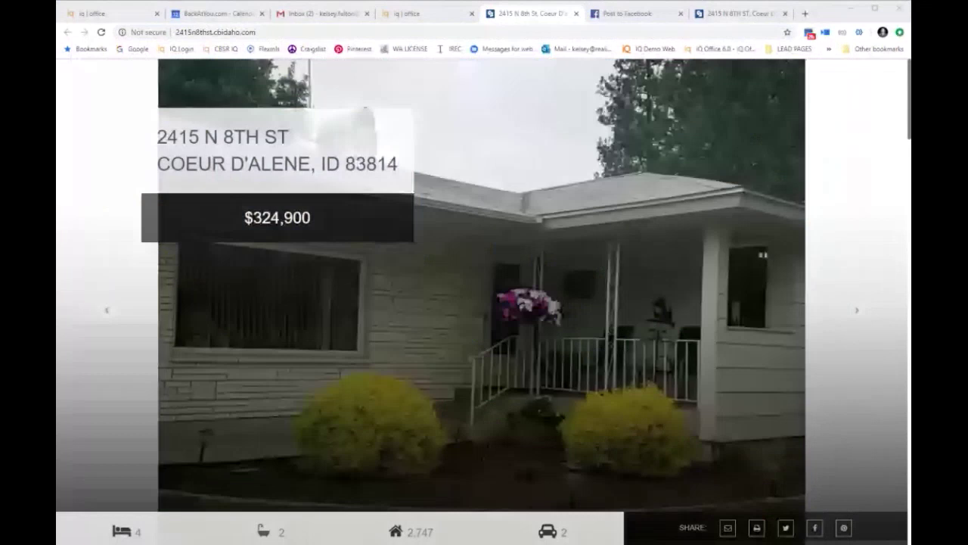
Step: Scroll through the property site, then return to the iQ Office listings
scroll(746, 194, down, 3)
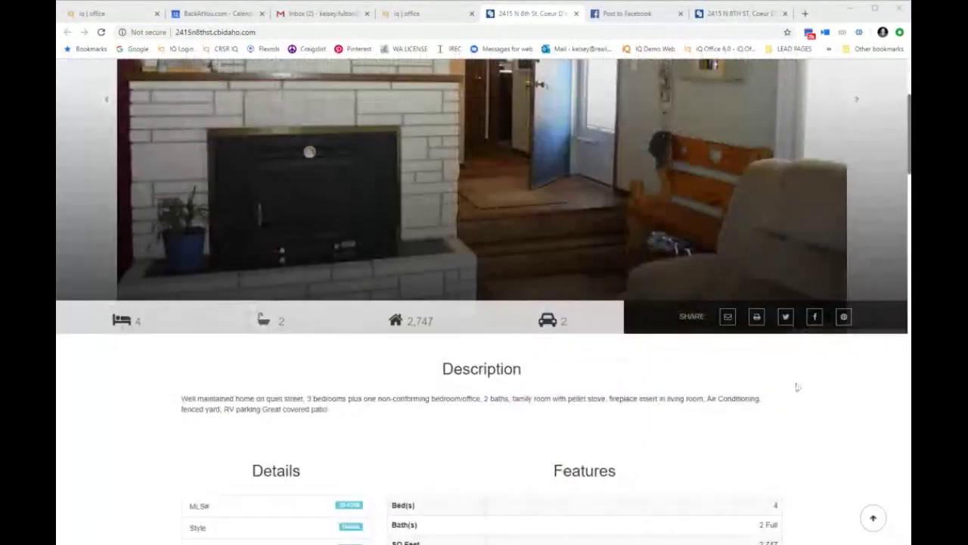
scroll(441, 335, down, 5)
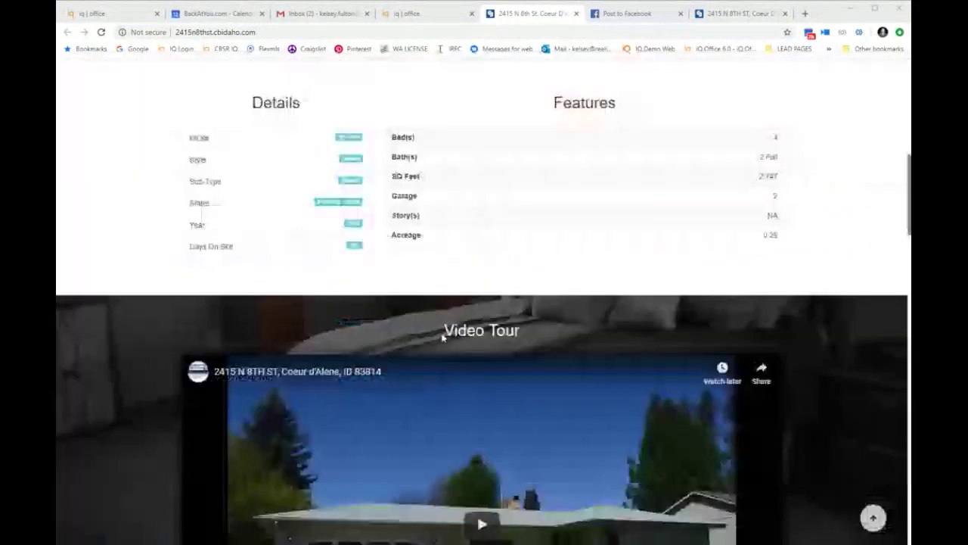
scroll(443, 338, down, 4)
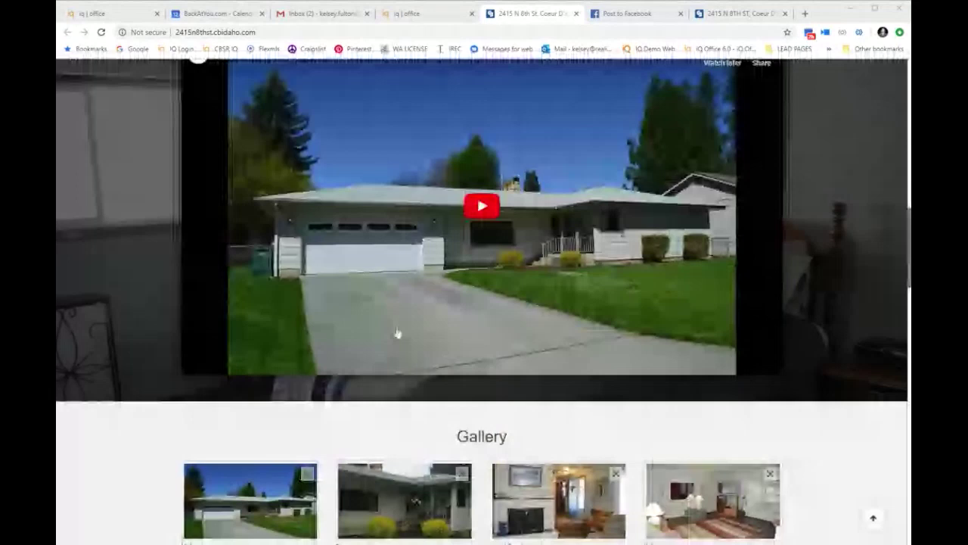
scroll(397, 334, down, 15)
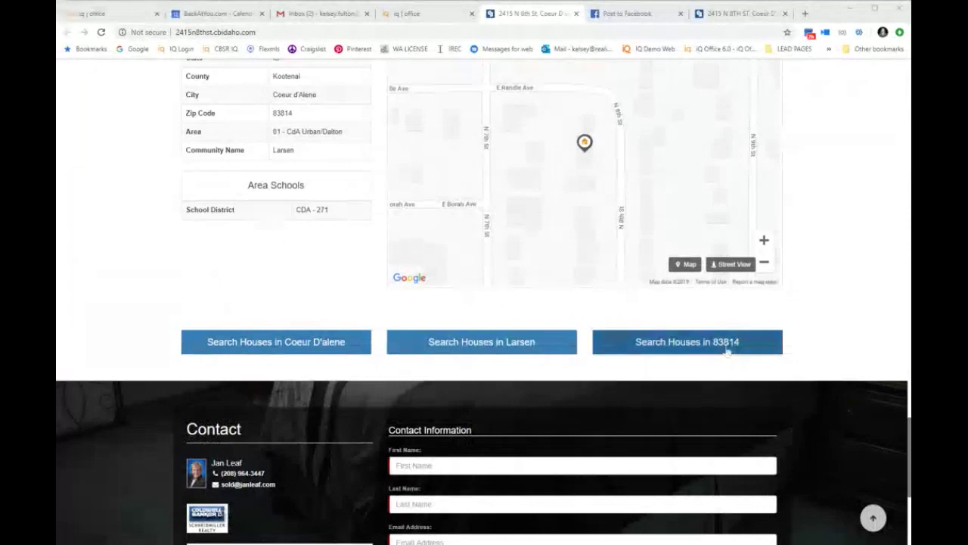
scroll(651, 376, down, 4)
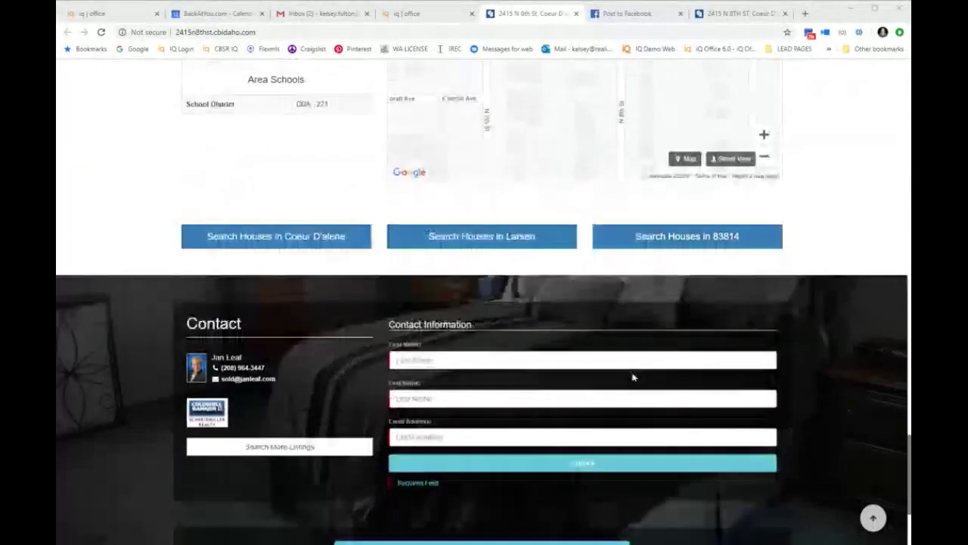
scroll(633, 376, up, 1)
scroll(859, 532, up, 1)
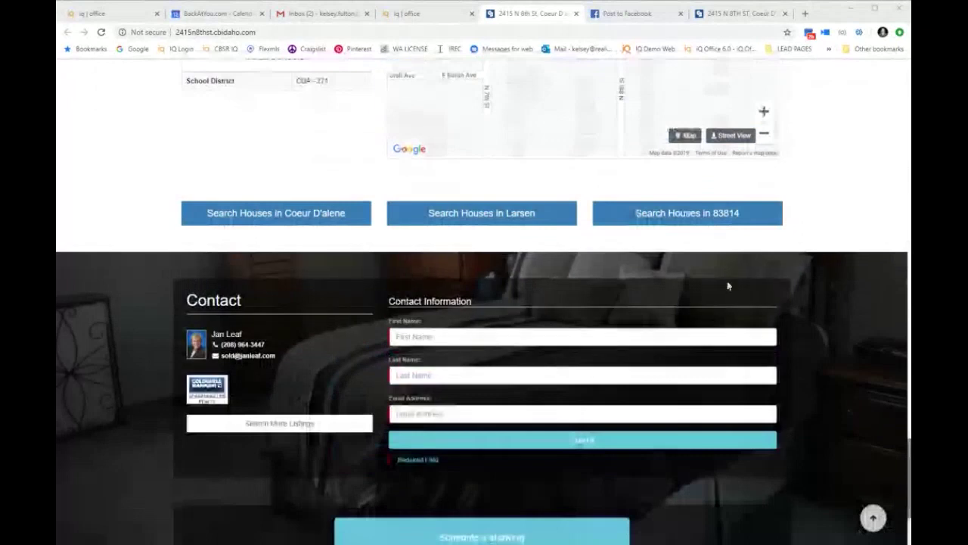
scroll(265, 267, up, 4)
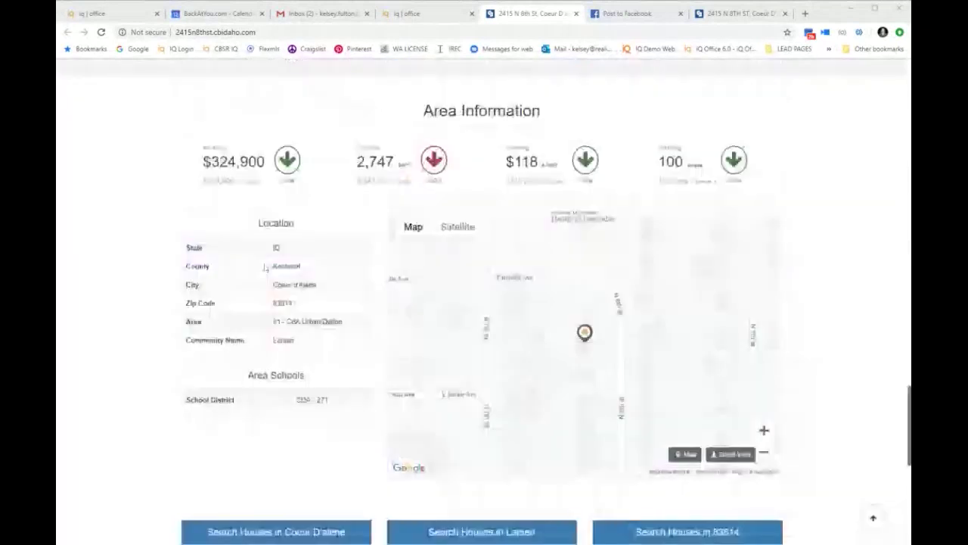
scroll(265, 267, up, 10)
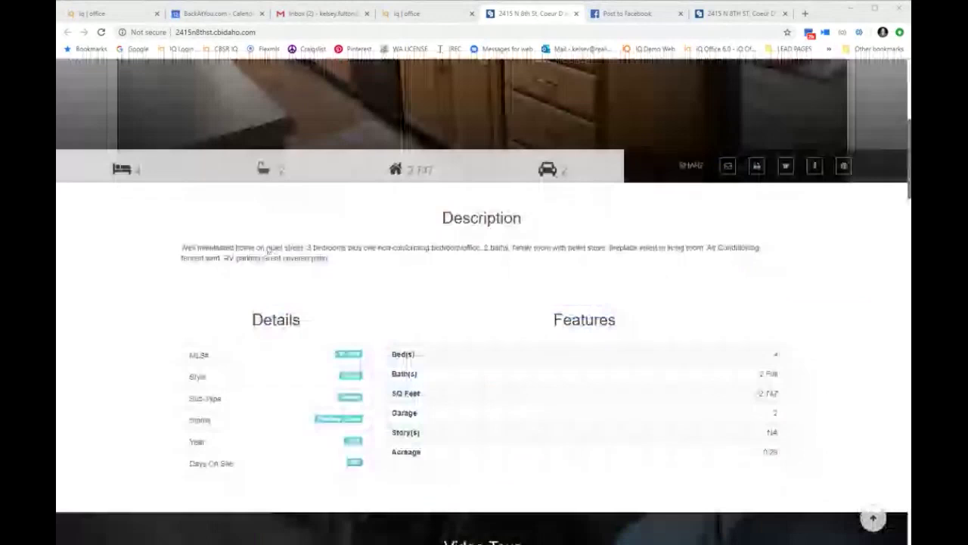
key(ctrl+shift+Tab)
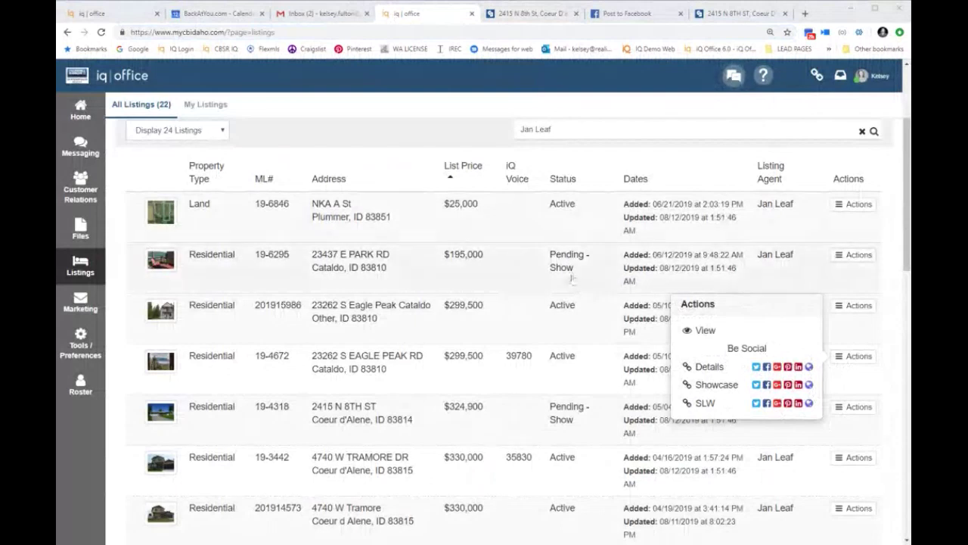
click(251, 116)
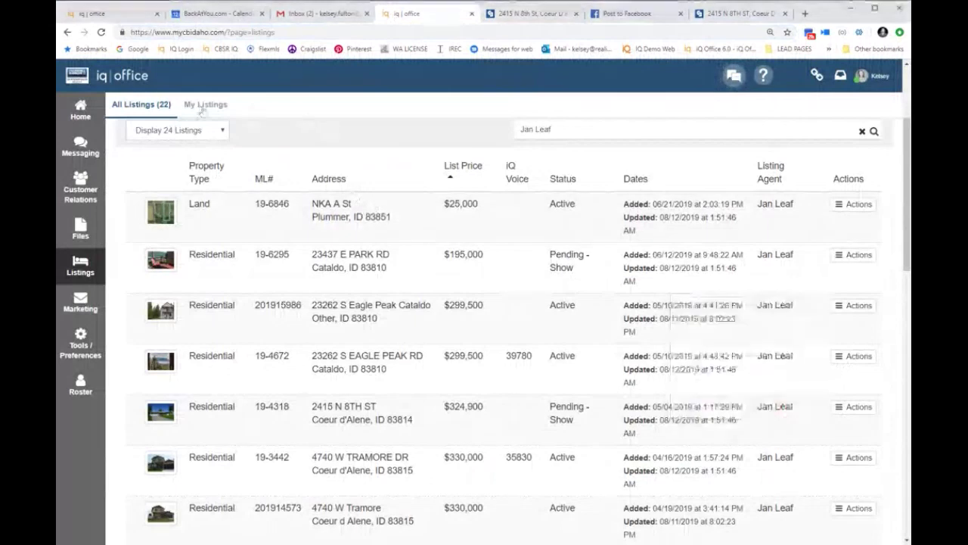
click(204, 111)
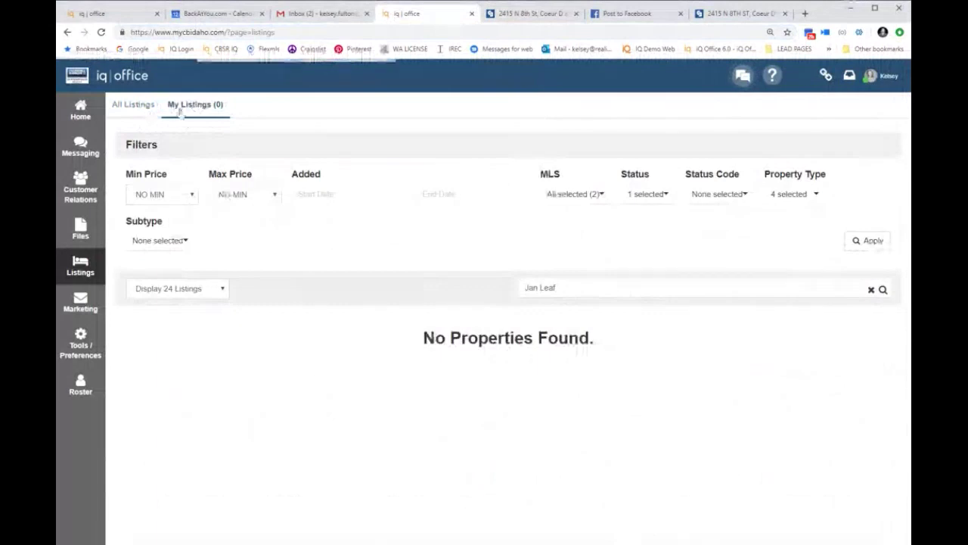
click(181, 110)
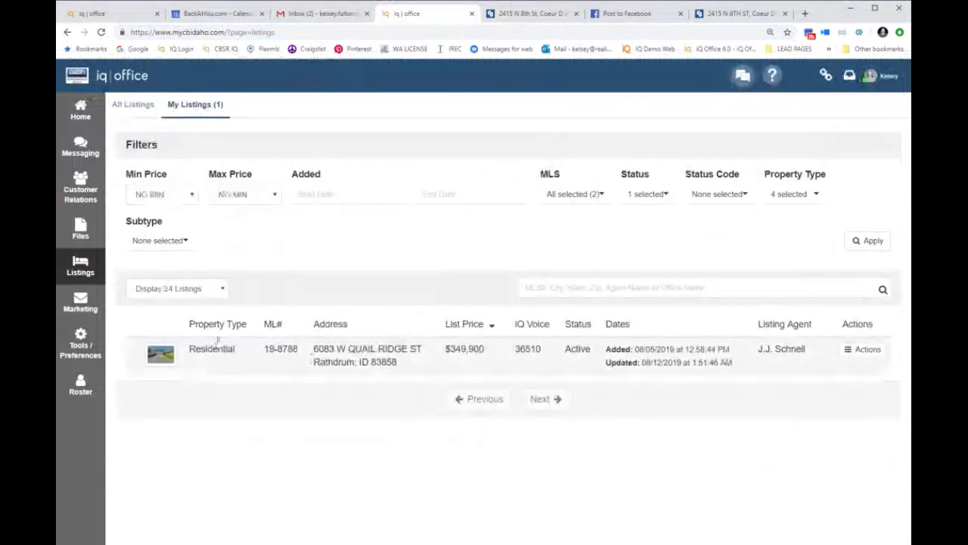
click(878, 350)
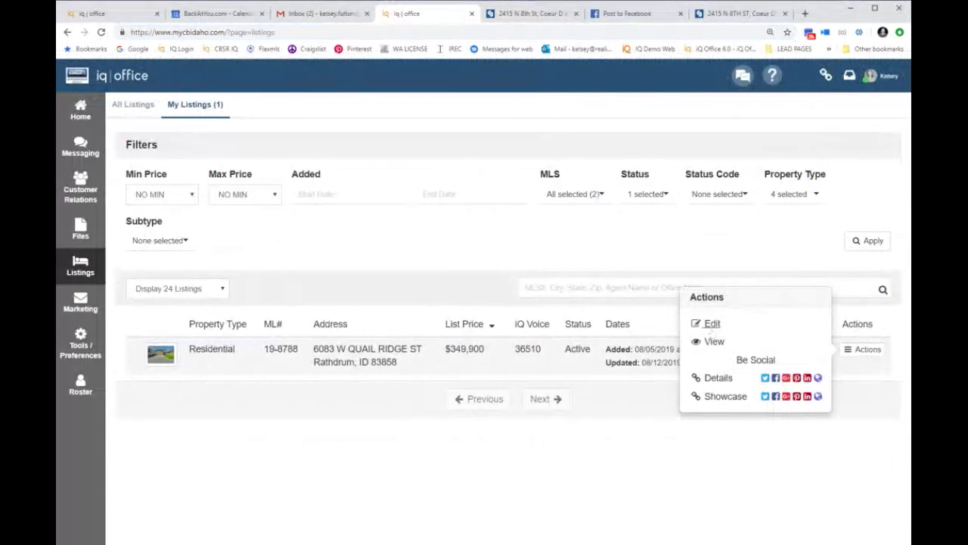
click(711, 325)
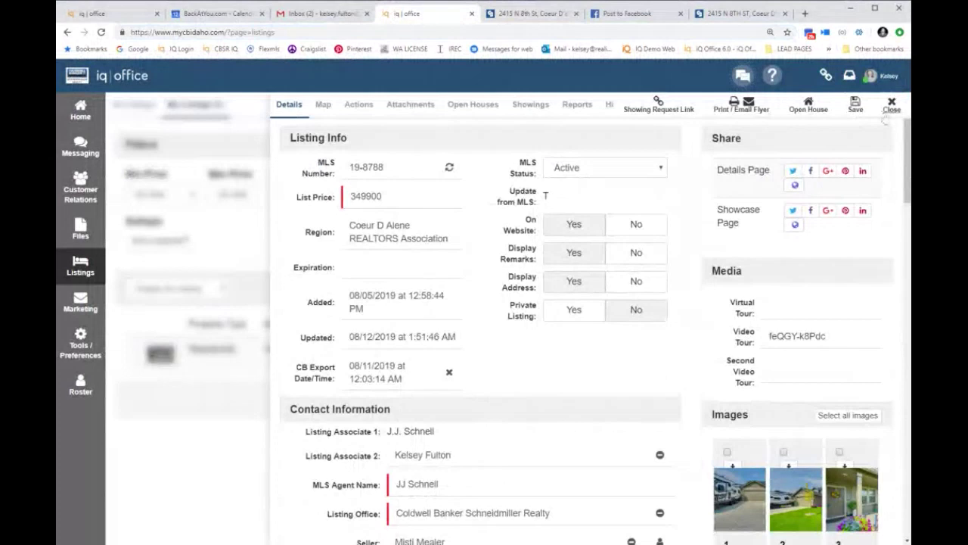
Step: Reopen the Quail Ridge listing's edit form and set Private Listing to No
click(887, 113)
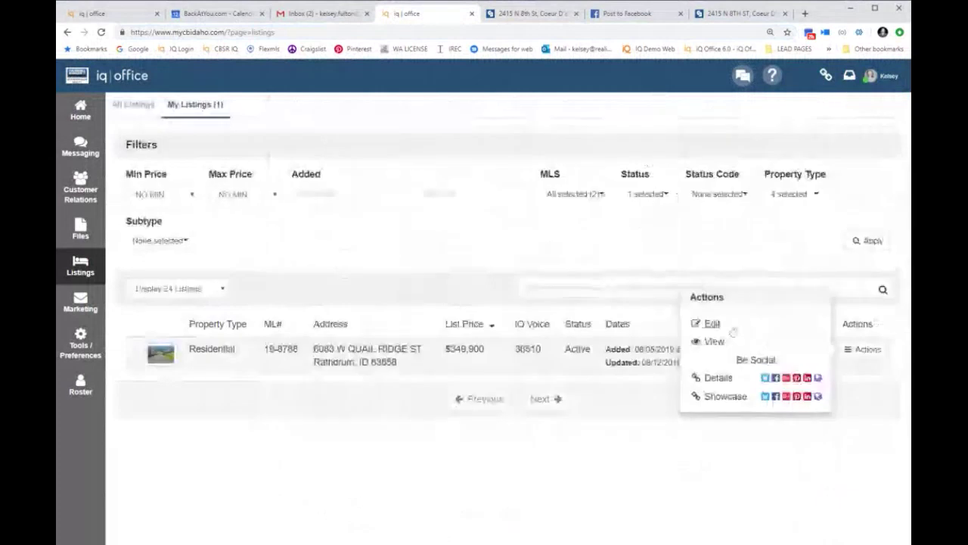
click(733, 331)
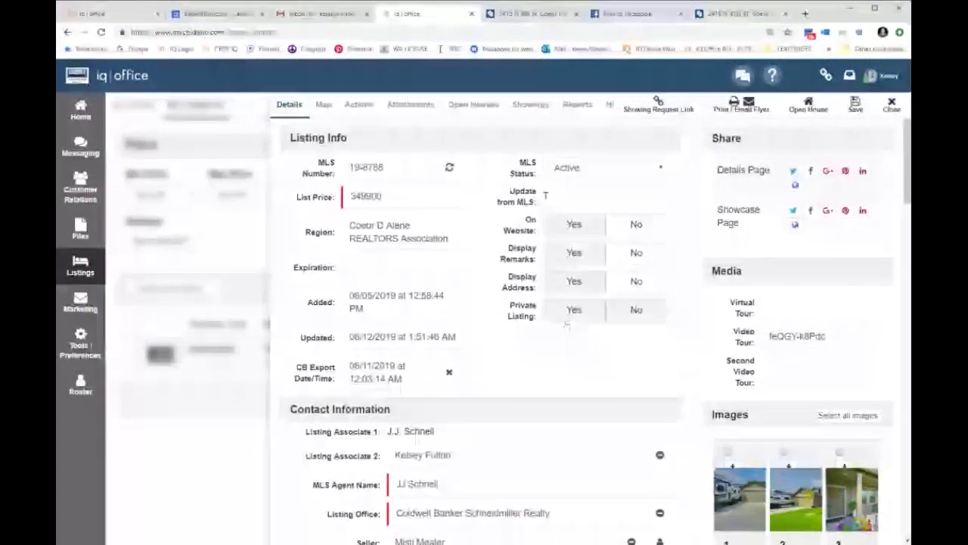
click(636, 310)
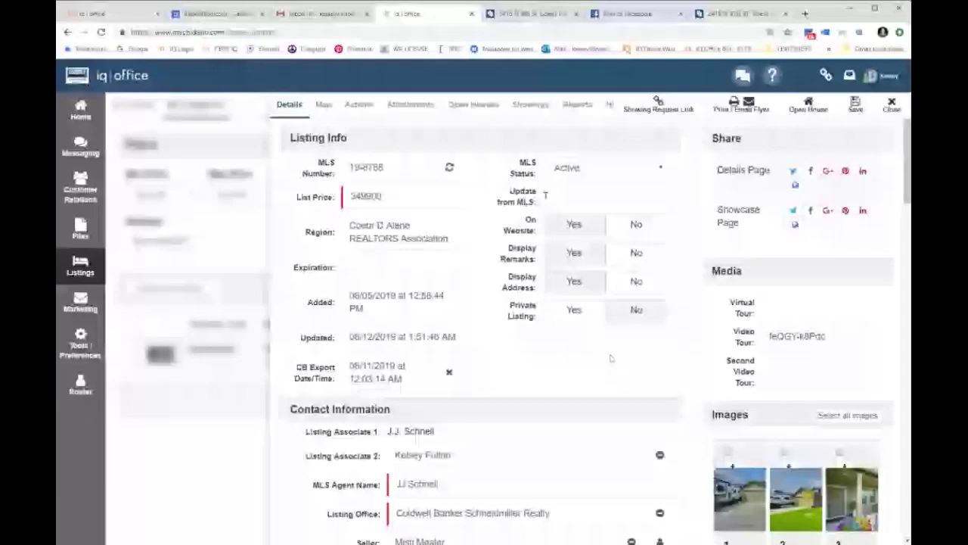
Step: Zoom out, inspect the Seller login entry form, cancel it unsaved, and switch to the Facebook tab
key(ctrl+minus)
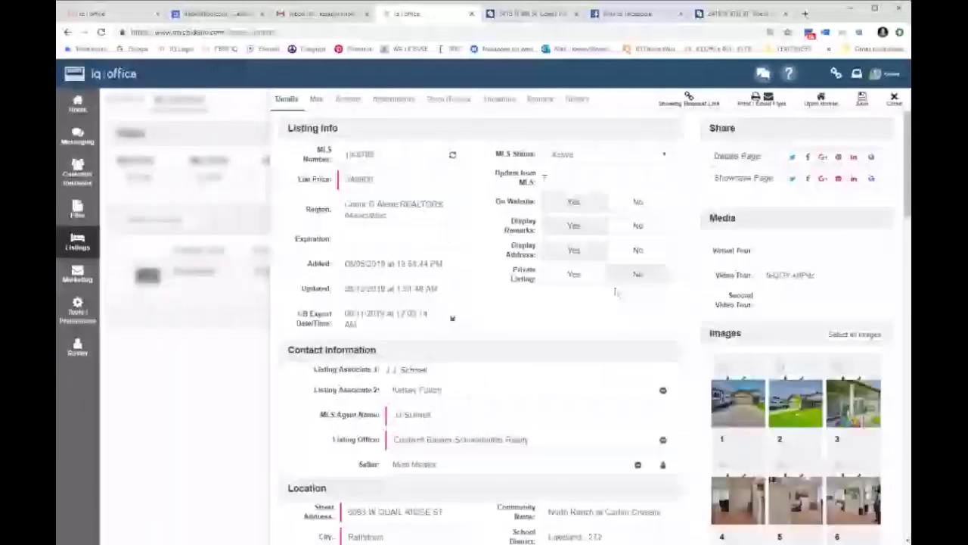
scroll(616, 293, down, 3)
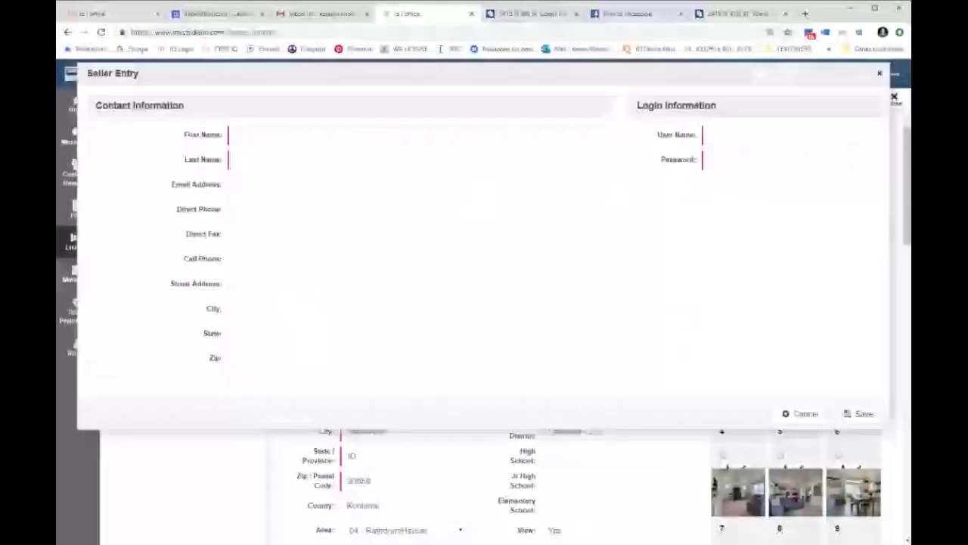
click(787, 135)
key(Escape)
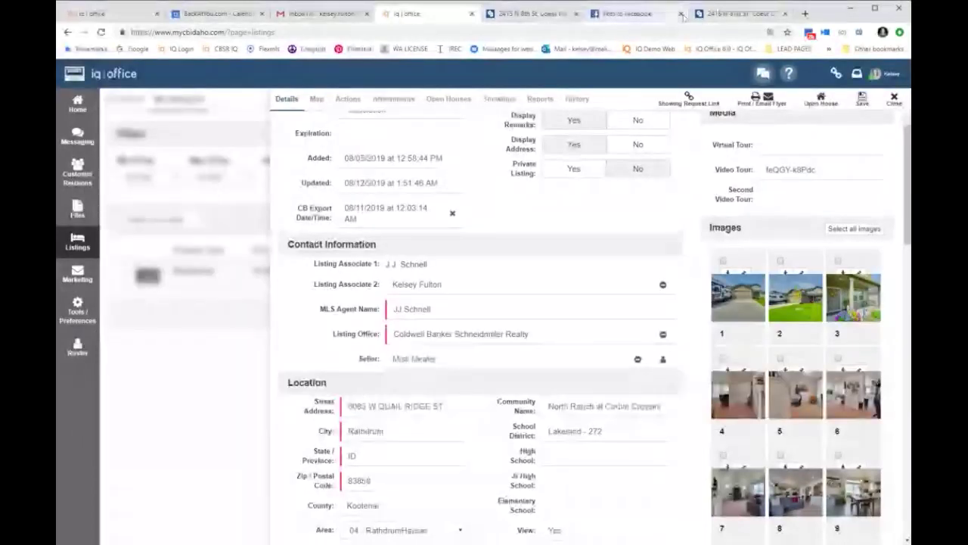
click(666, 15)
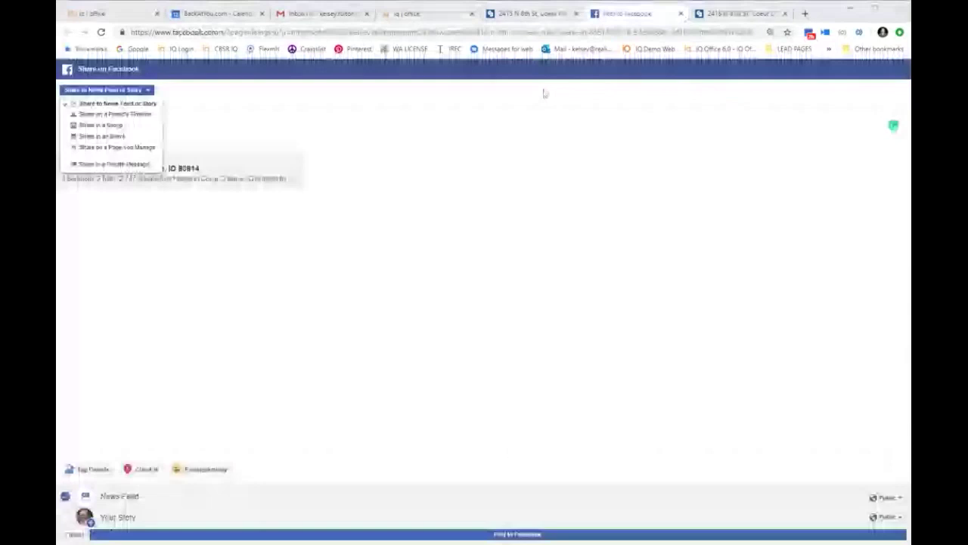
Step: Close the Facebook and duplicate property tabs and scroll the agent home page to Our Services
click(680, 14)
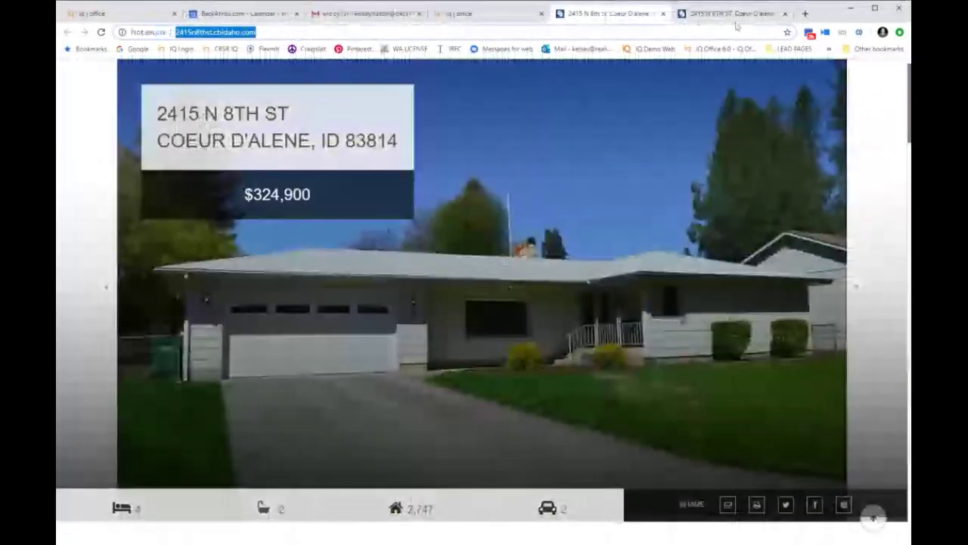
key(ctrl+w)
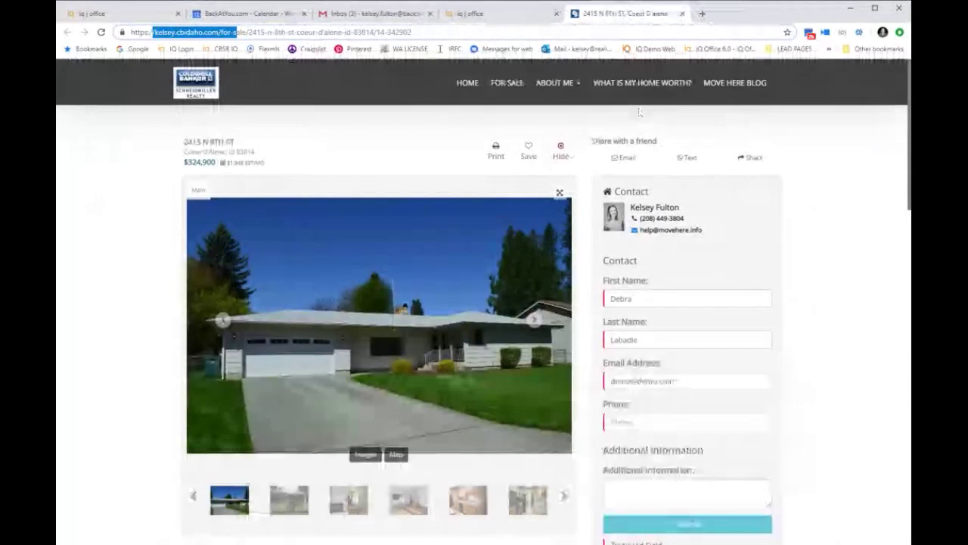
click(459, 84)
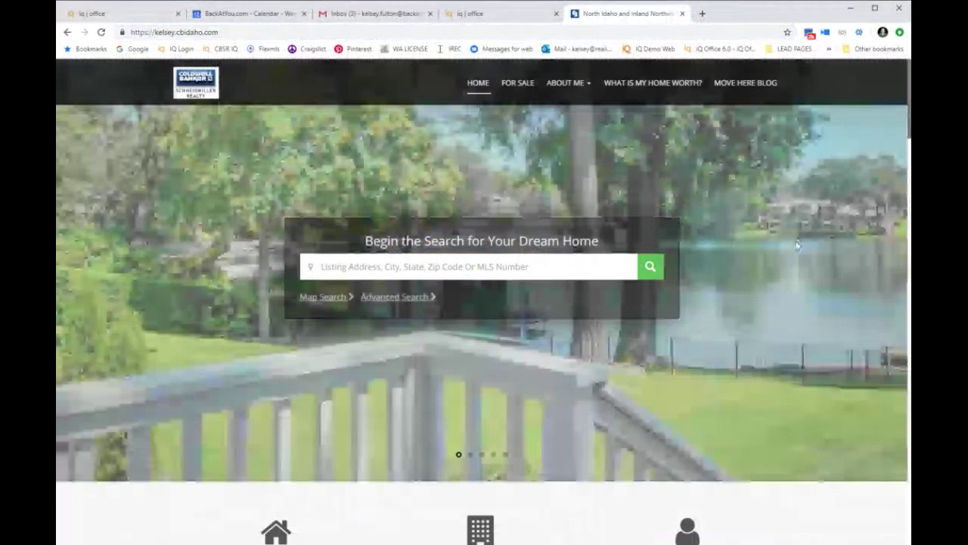
scroll(797, 244, down, 6)
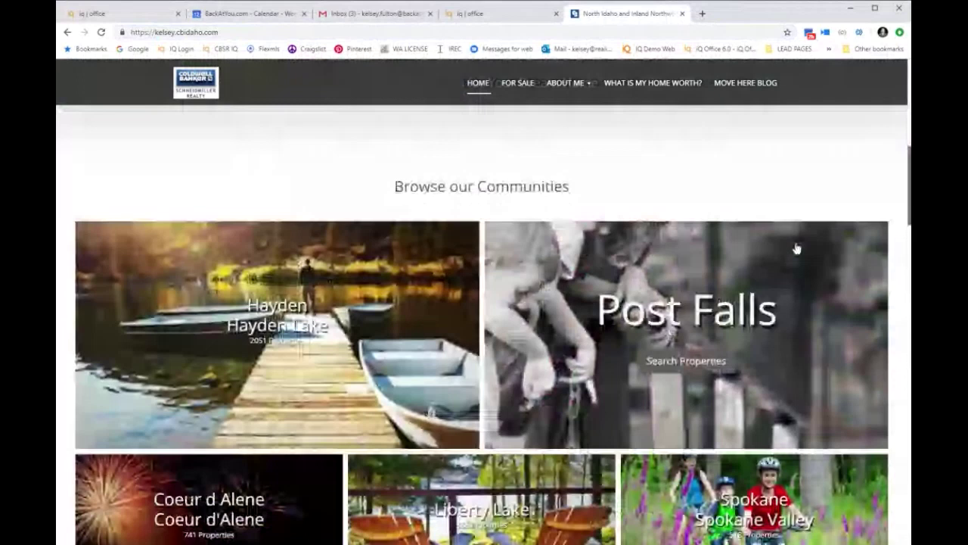
scroll(797, 249, down, 10)
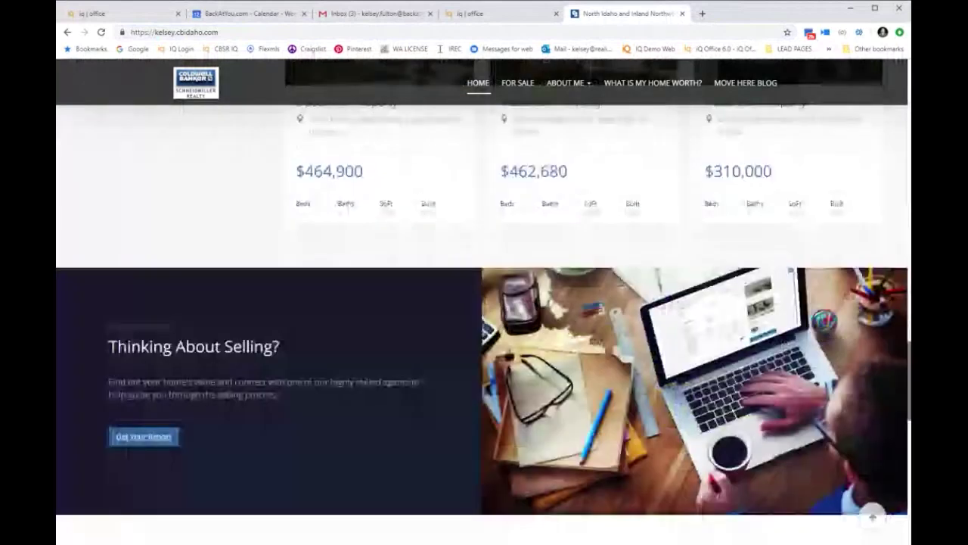
scroll(689, 409, down, 5)
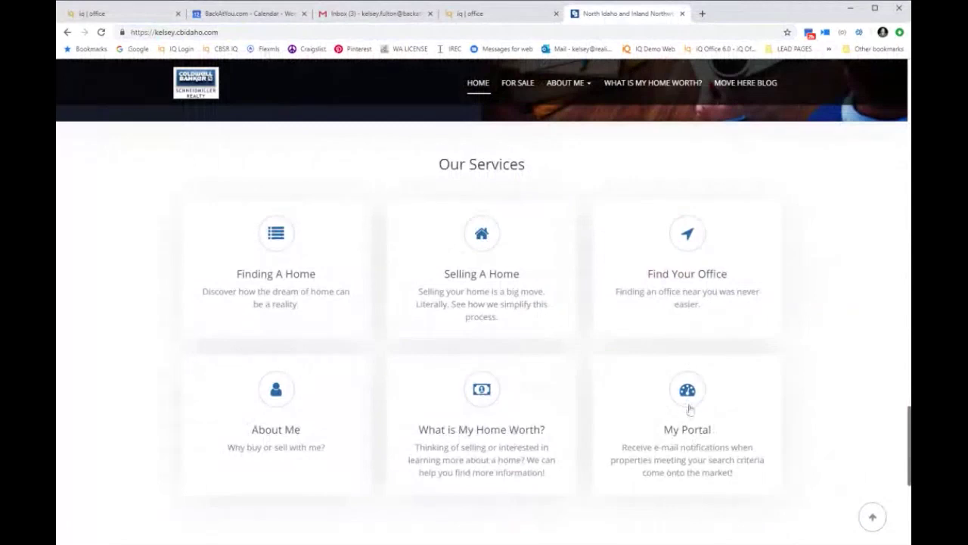
Step: Open My Portal showing 818 saved and 87 hidden properties, then close the Gmail tab
click(689, 404)
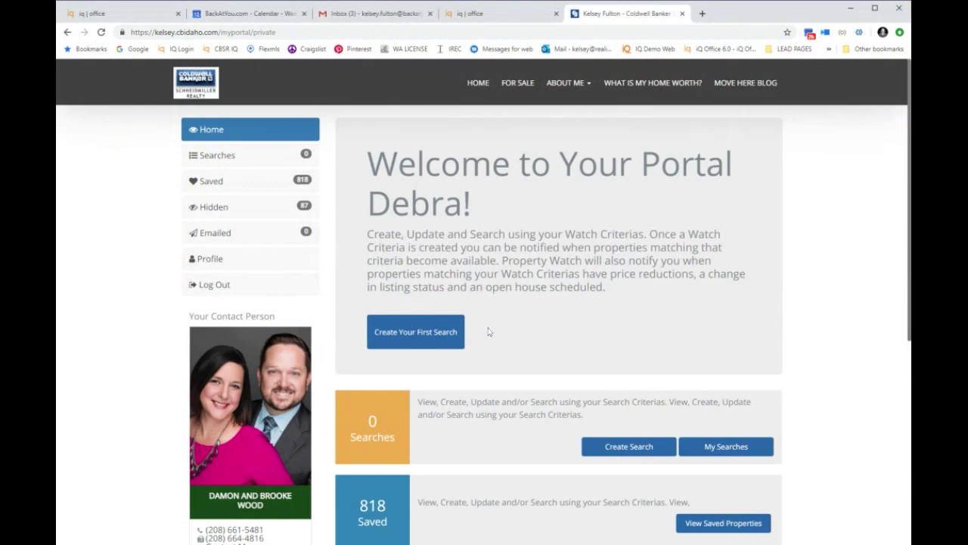
scroll(489, 332, down, 2)
scroll(389, 304, up, 2)
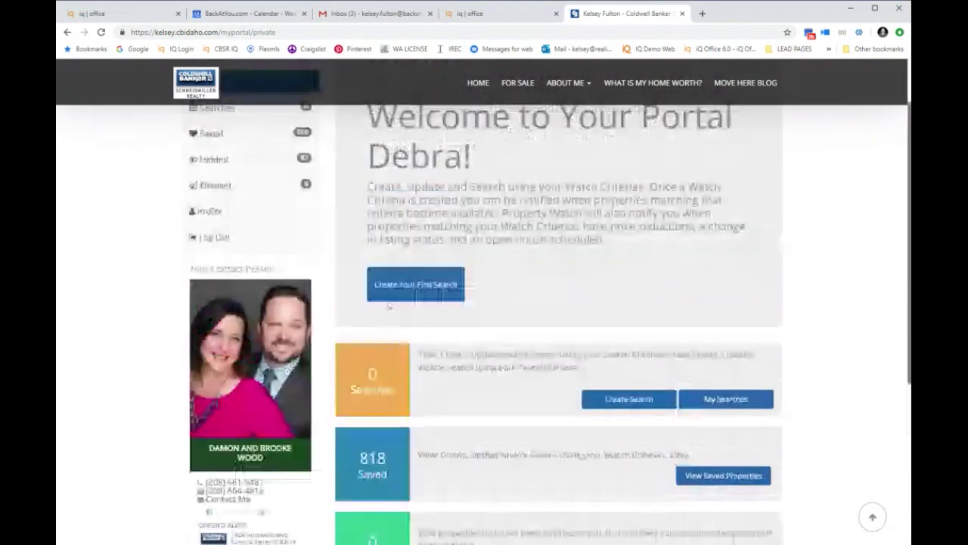
scroll(389, 305, up, 1)
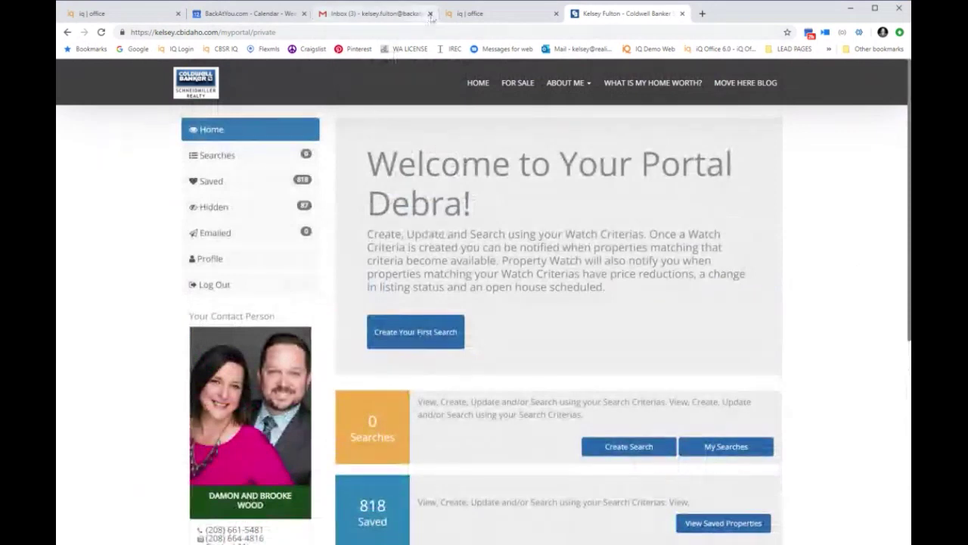
click(430, 14)
Step: Return to the ML# 19-8788 edit form and scroll to MLS Remarks and Description
click(411, 22)
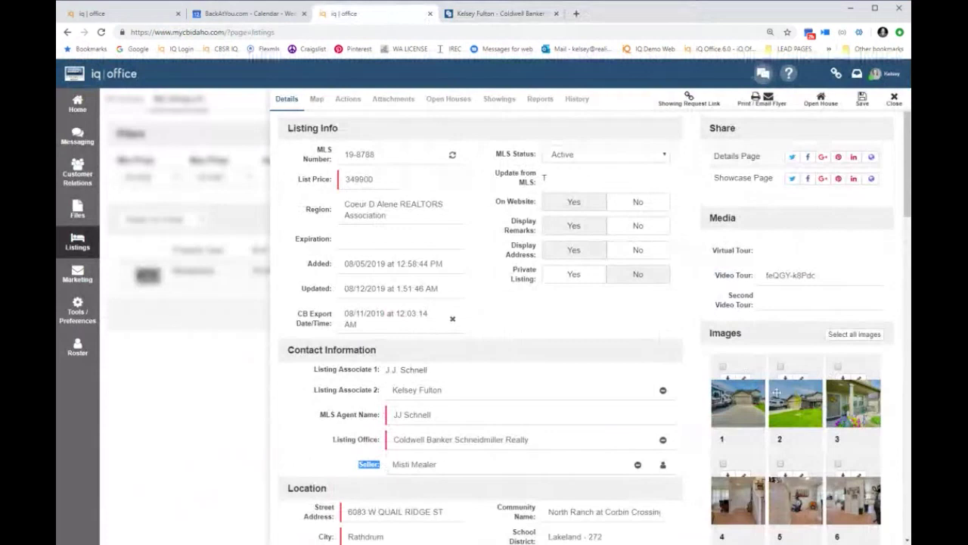
scroll(776, 392, down, 15)
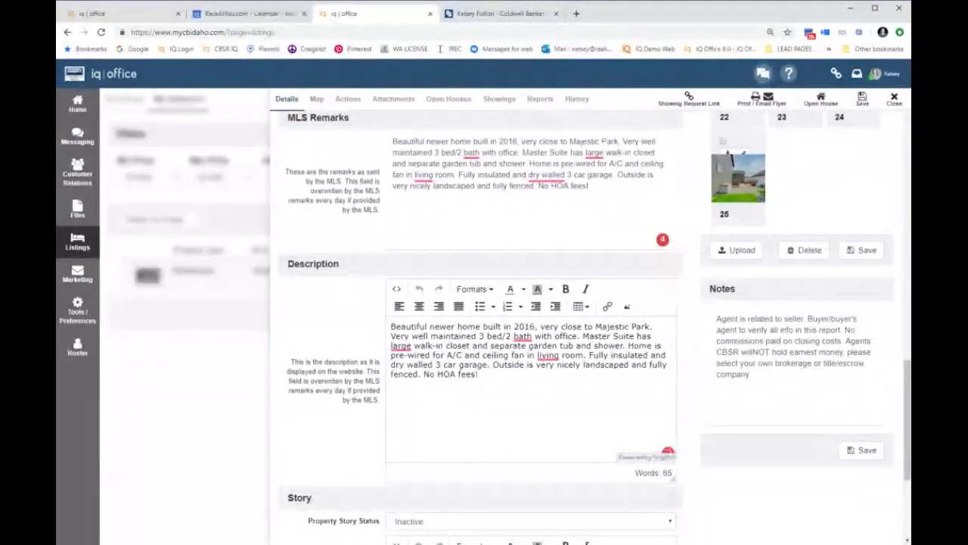
mouse_move(522, 337)
drag(365, 370, 387, 394)
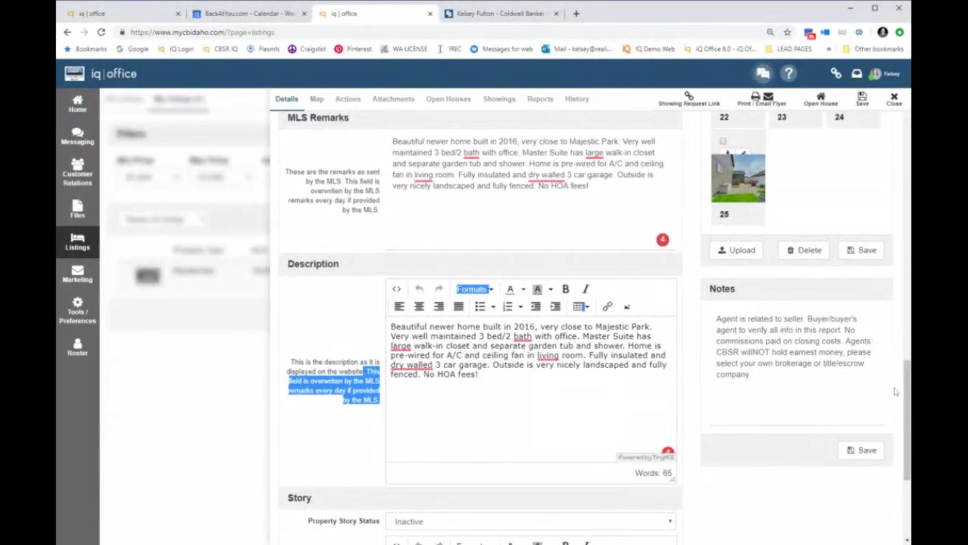
drag(907, 414, 907, 151)
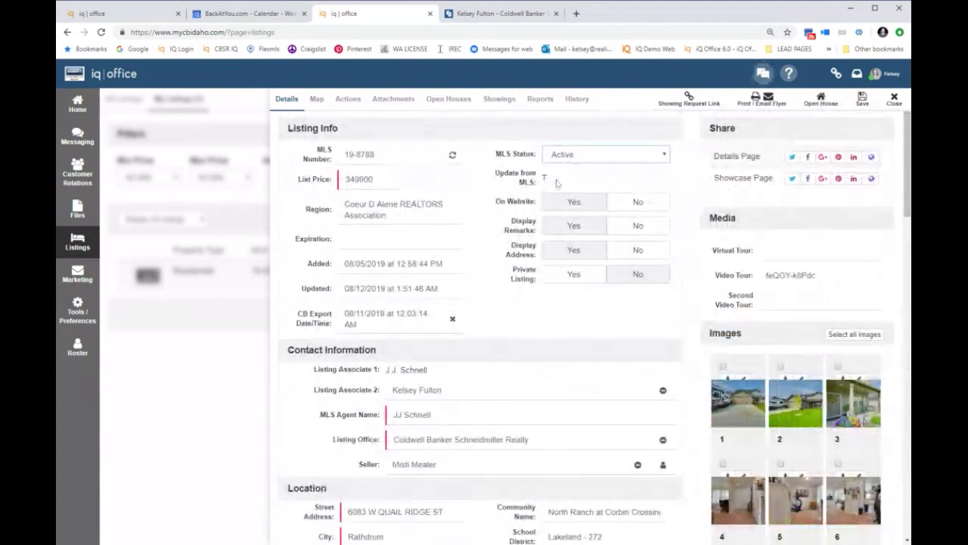
Step: Highlight the Update from MLS label and scroll down toward the Story section
drag(557, 182, 557, 173)
triple_click(562, 180)
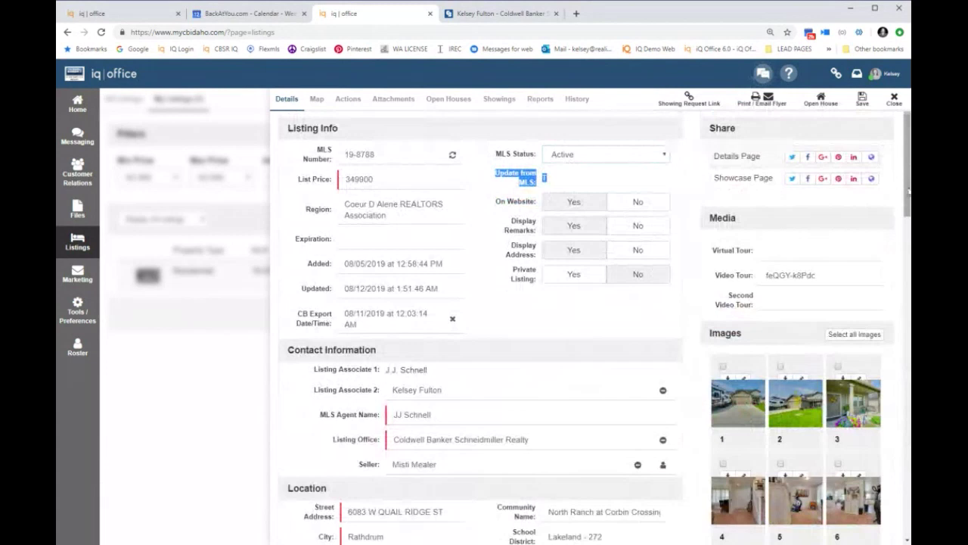
scroll(545, 177, down, 15)
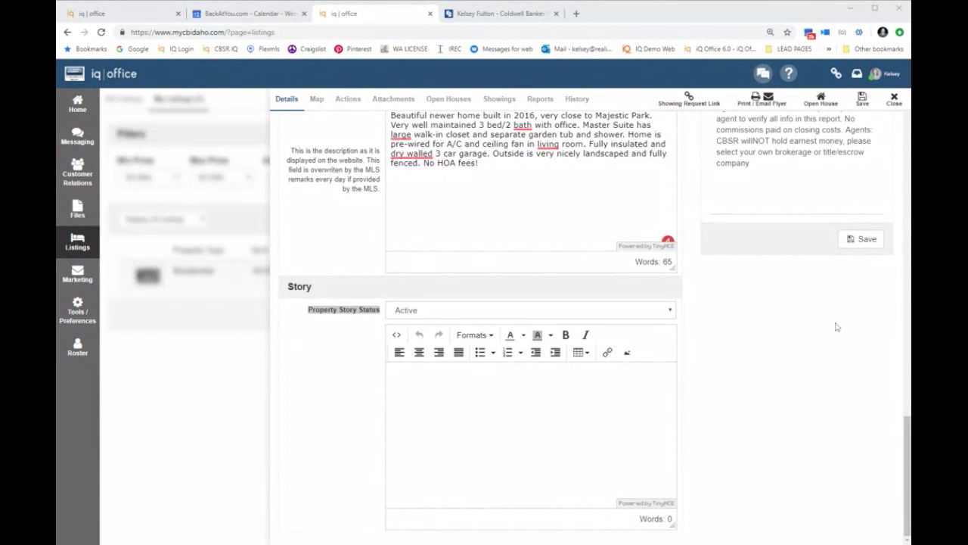
scroll(836, 327, up, 15)
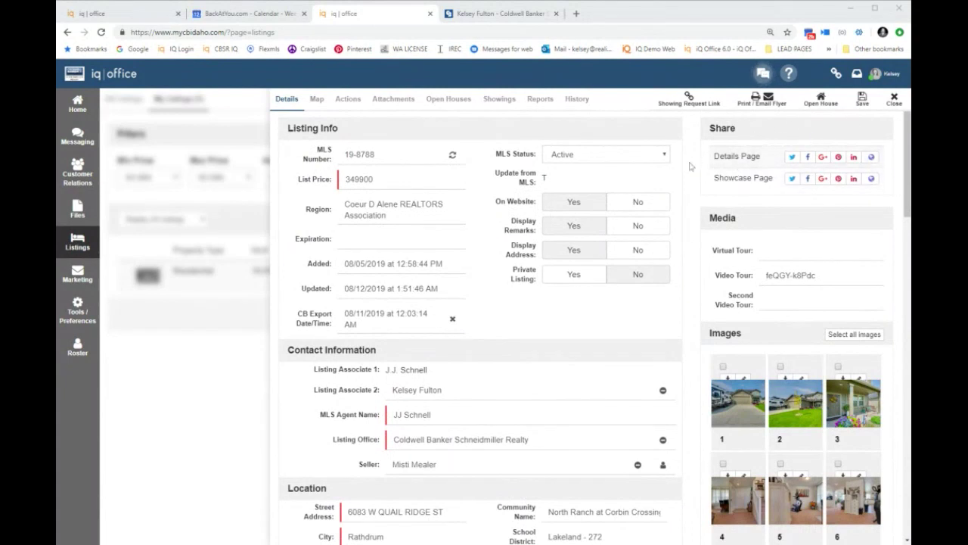
click(349, 101)
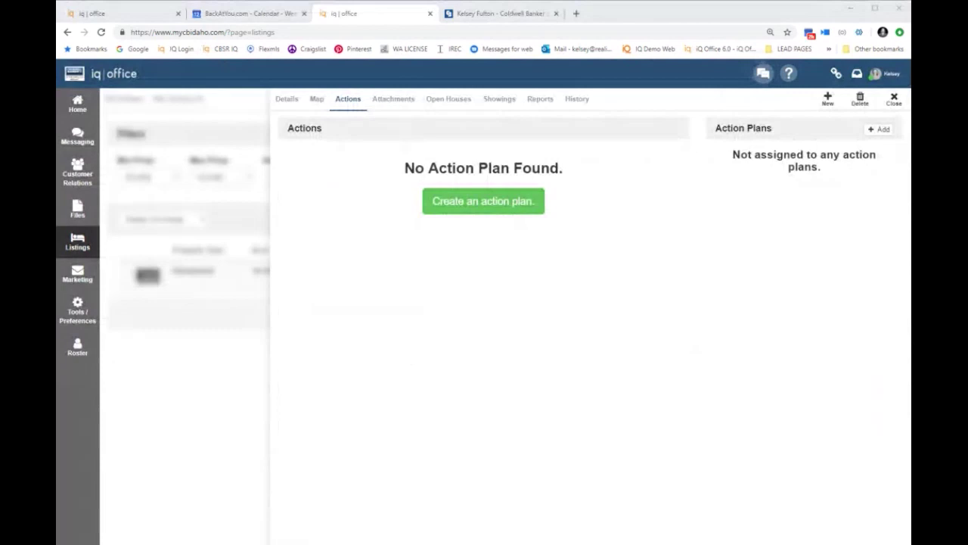
click(854, 168)
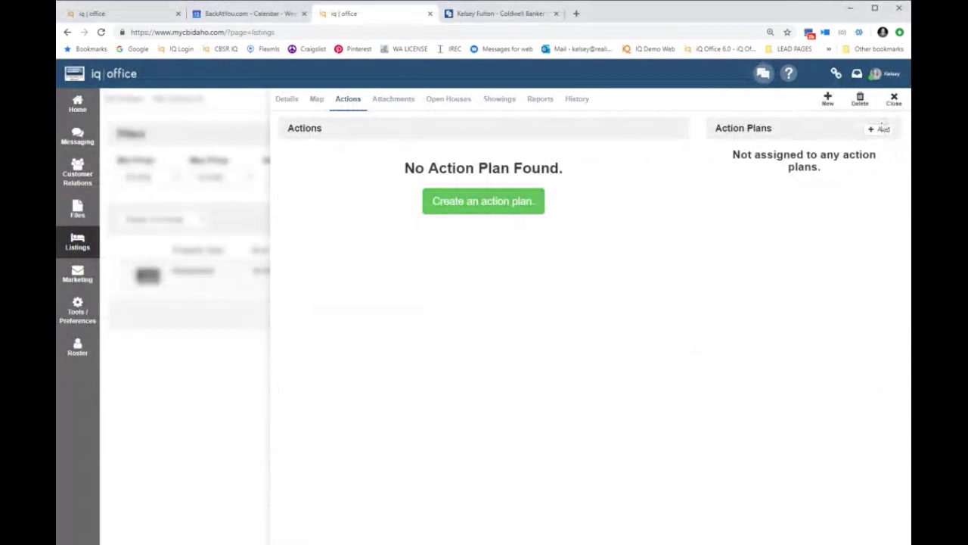
click(880, 129)
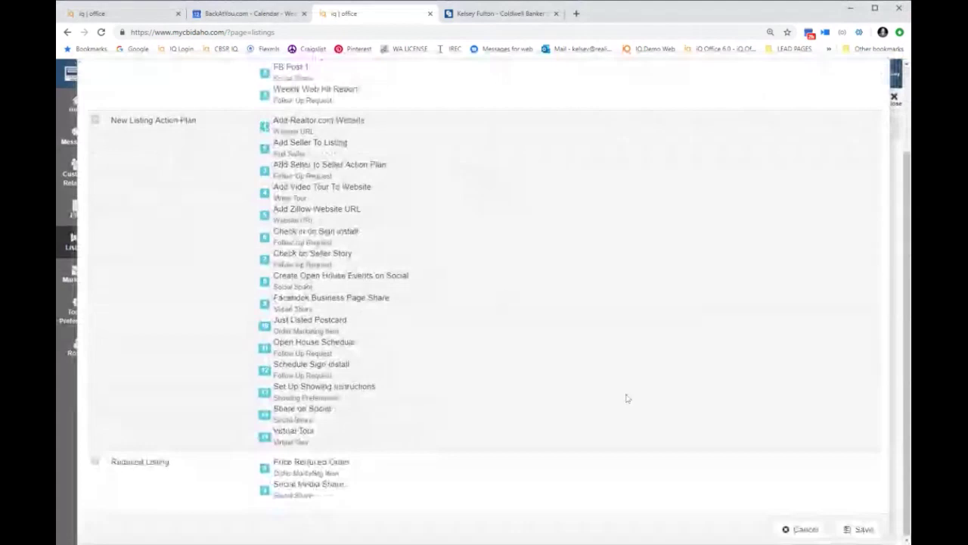
key(Escape)
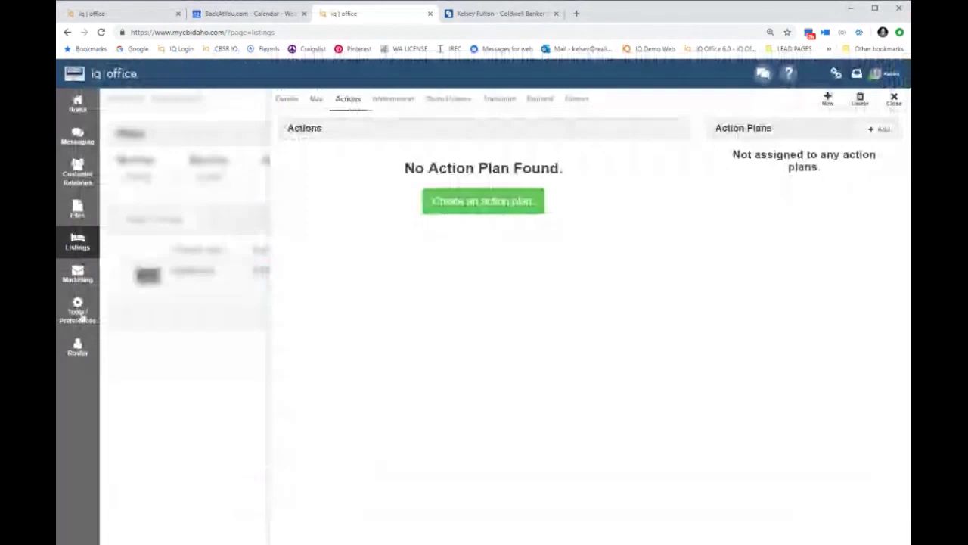
click(80, 313)
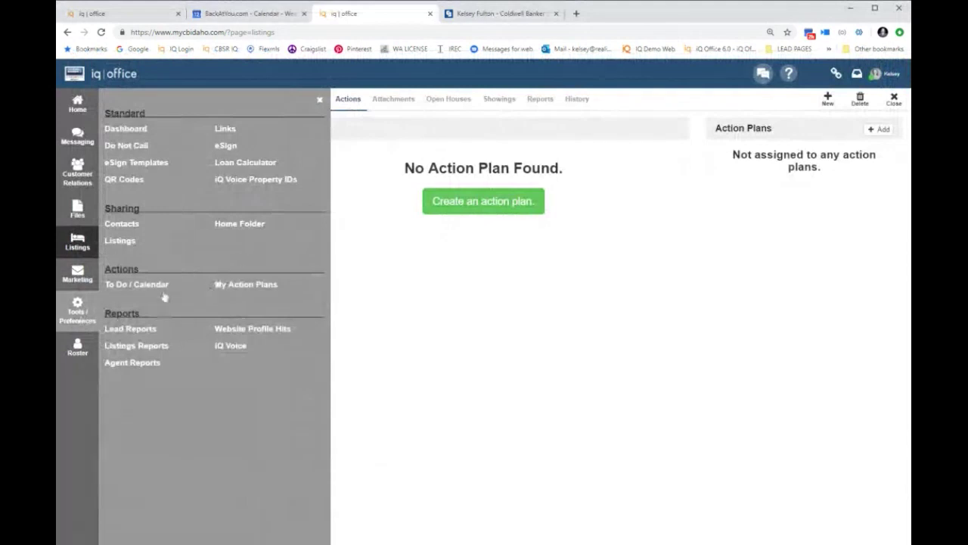
click(87, 308)
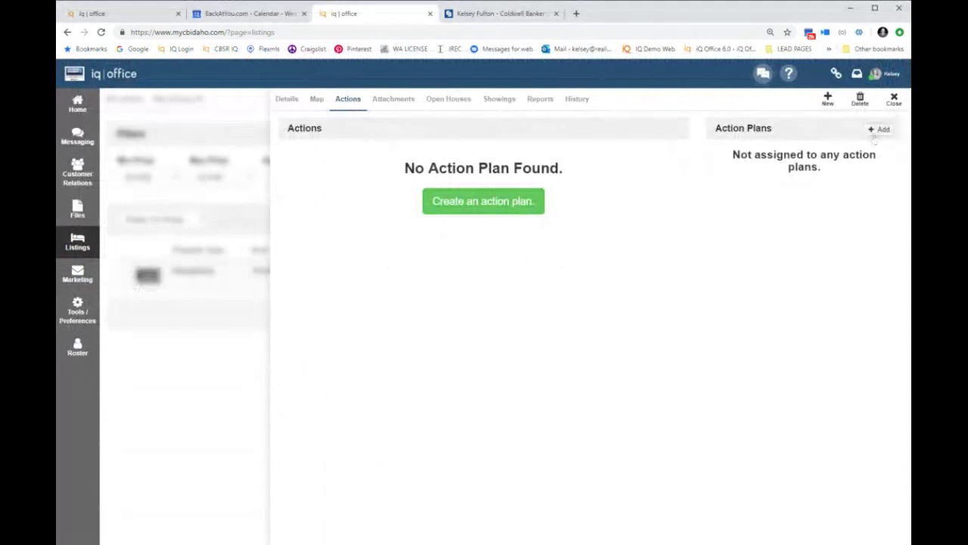
Step: Delete the Add Seller To Listing action, leaving Add Video Tour To Website and Set Up Showing Instructions
click(877, 129)
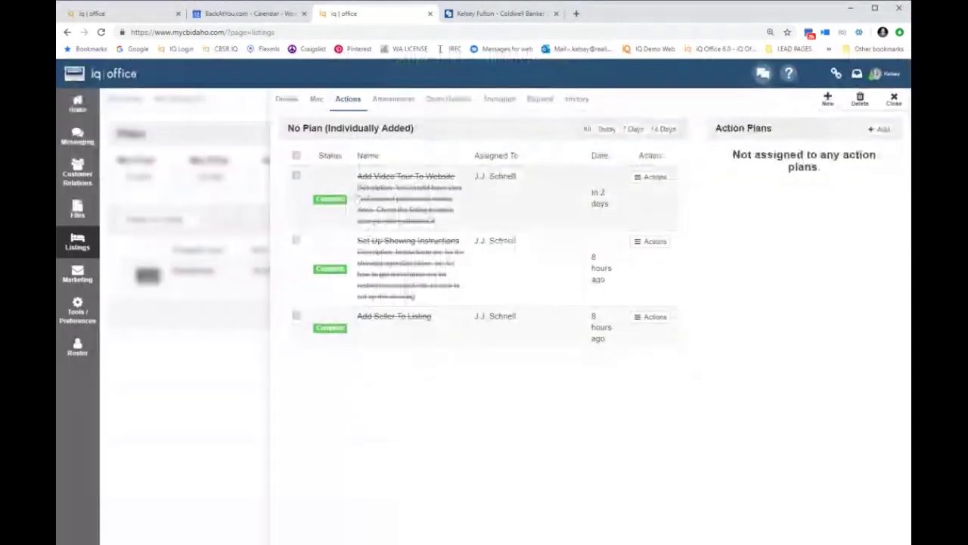
click(657, 318)
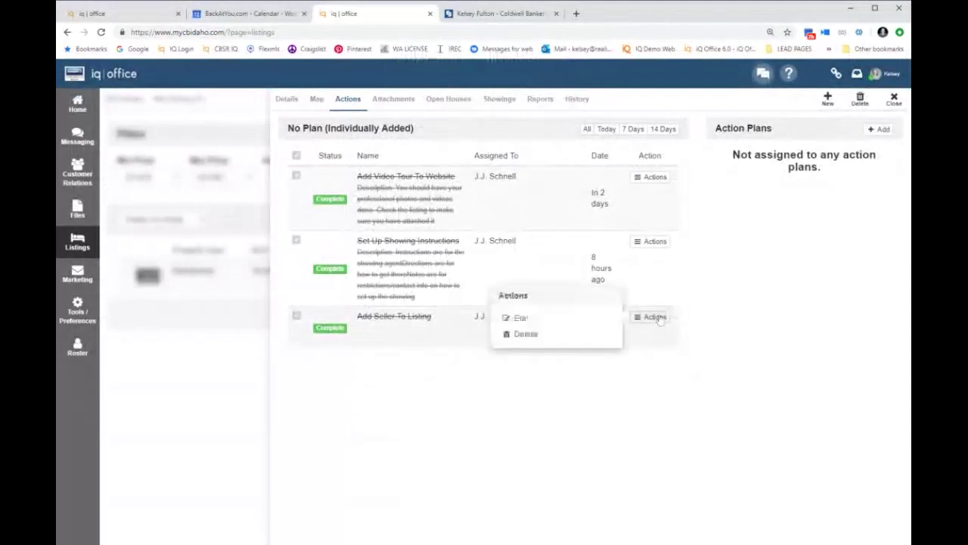
click(574, 342)
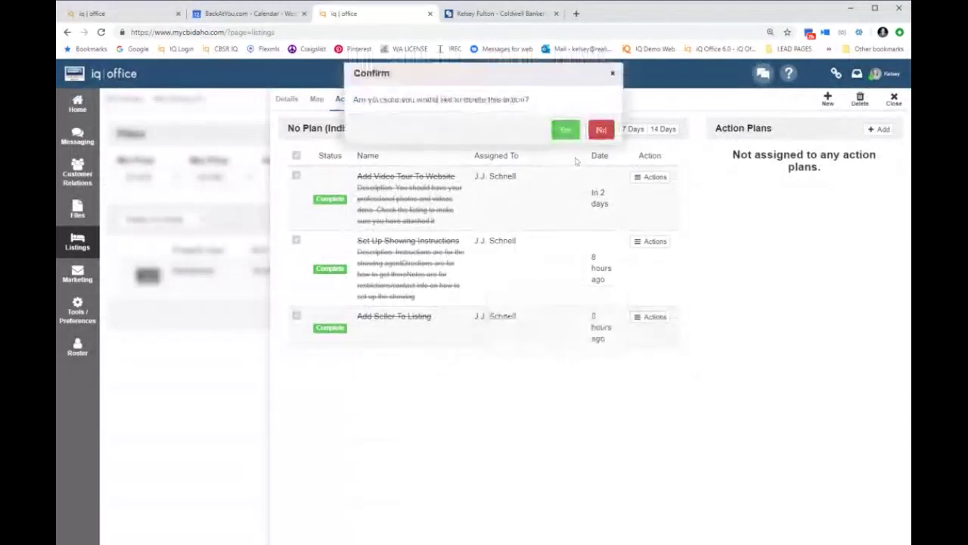
click(566, 129)
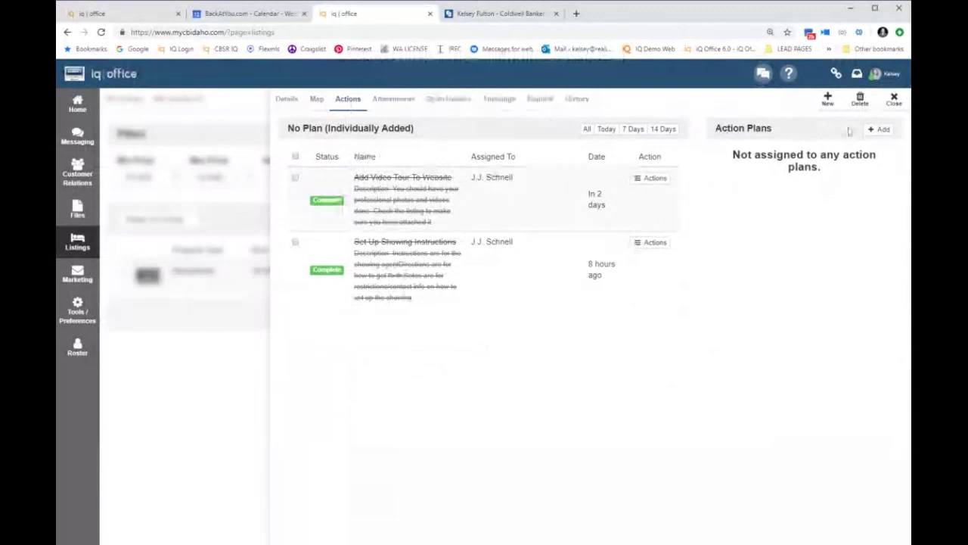
Step: Draft action 'Check On Facebook Advertising', due 08/14/2019, for Second Listing Agent, hidden from seller
click(879, 129)
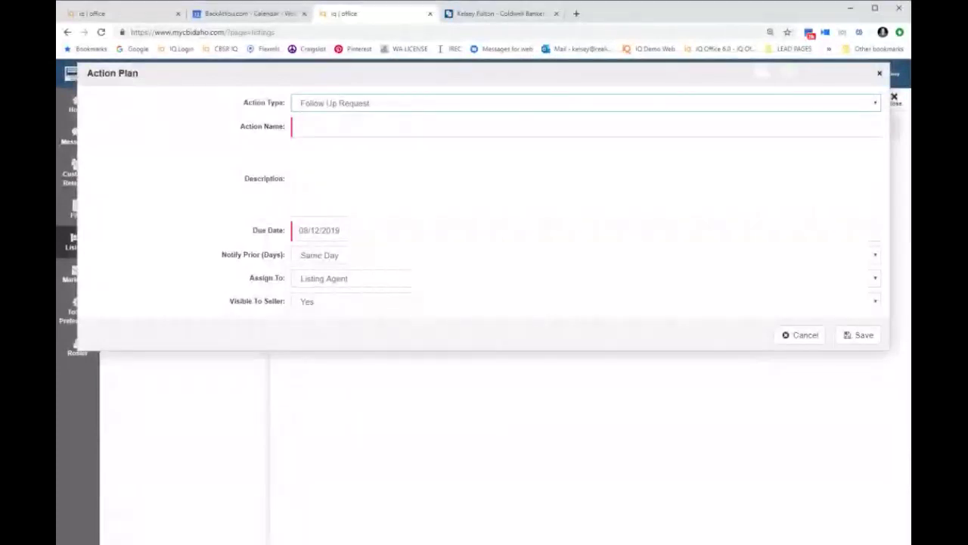
click(299, 126)
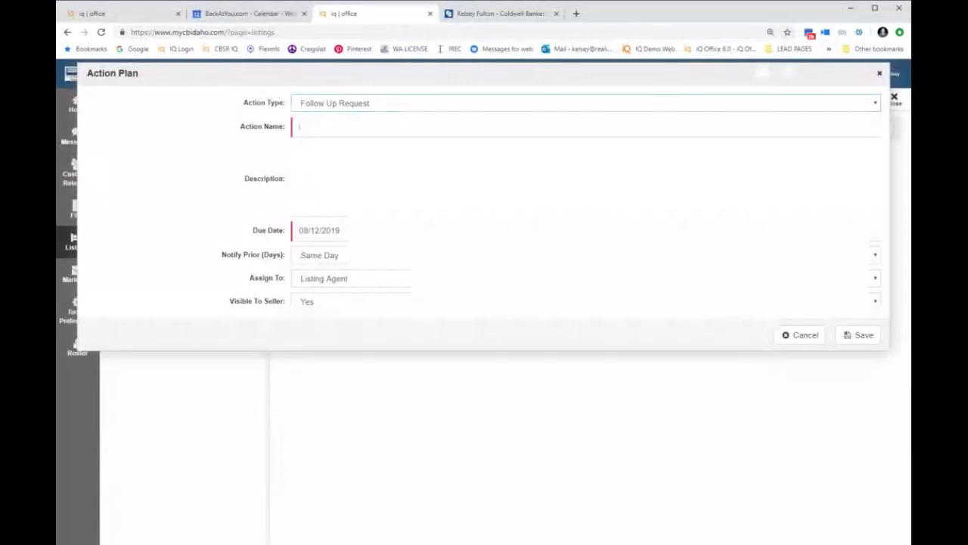
text(Check)
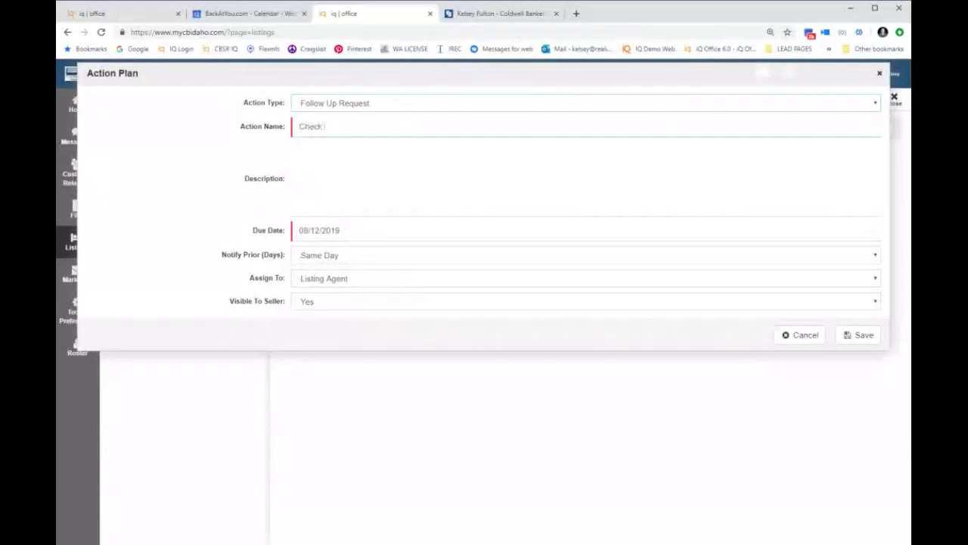
text( On Facebook Advertising)
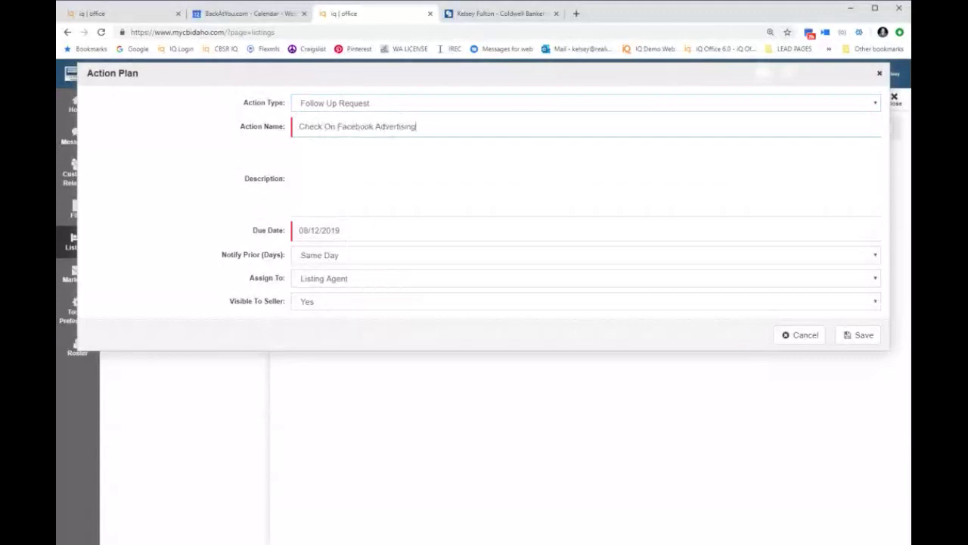
key(Tab)
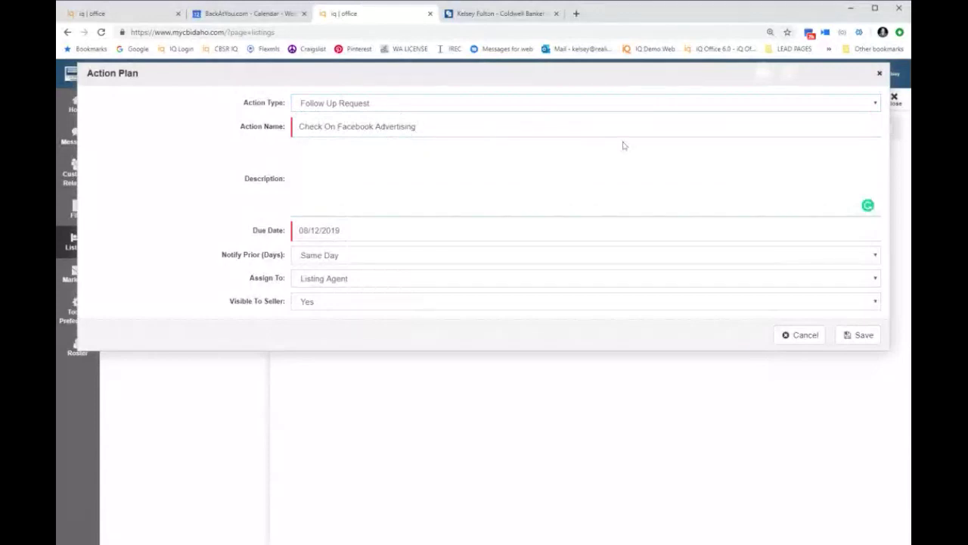
key(Tab)
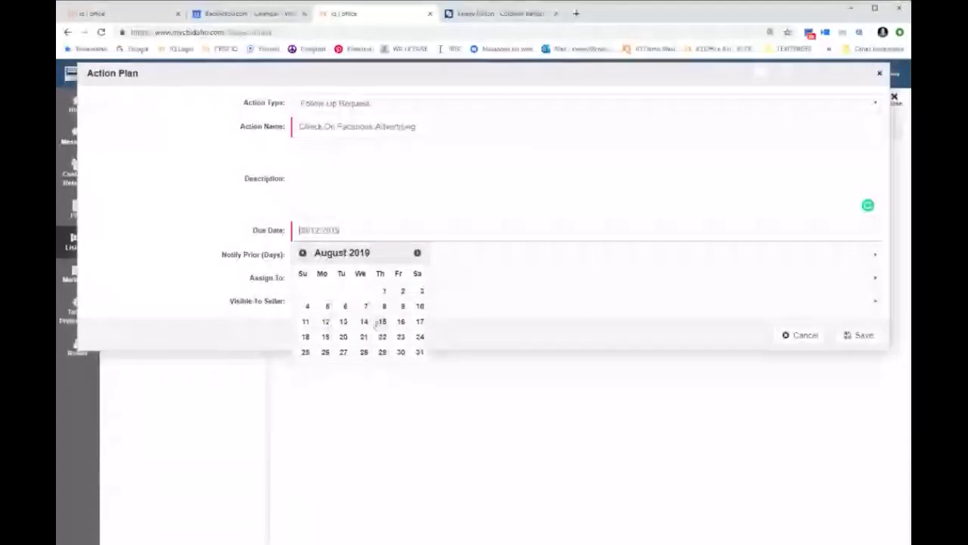
click(378, 323)
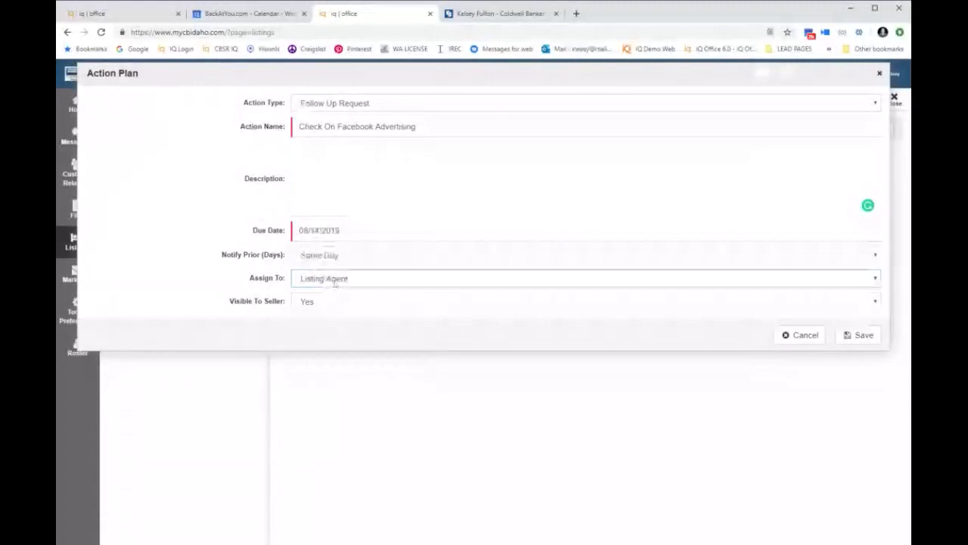
click(336, 302)
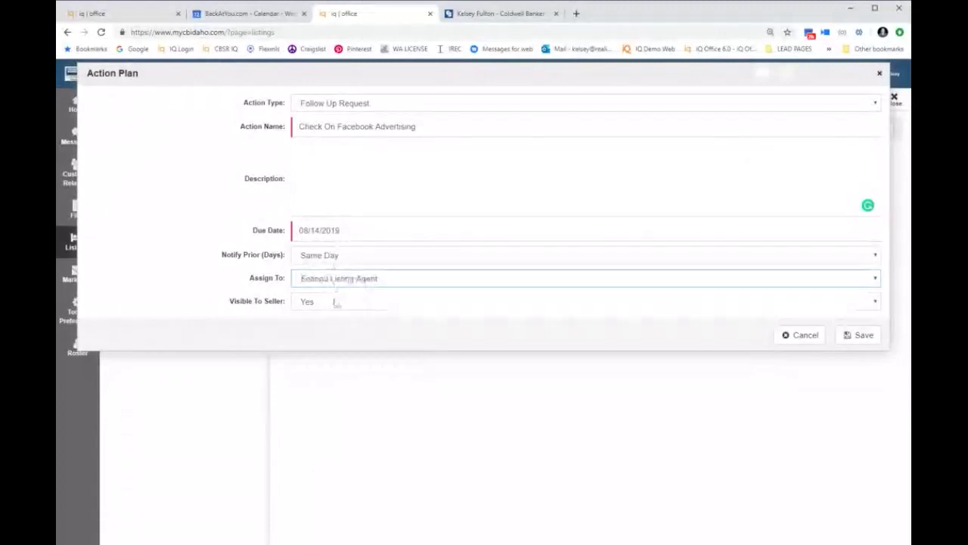
drag(230, 299, 304, 316)
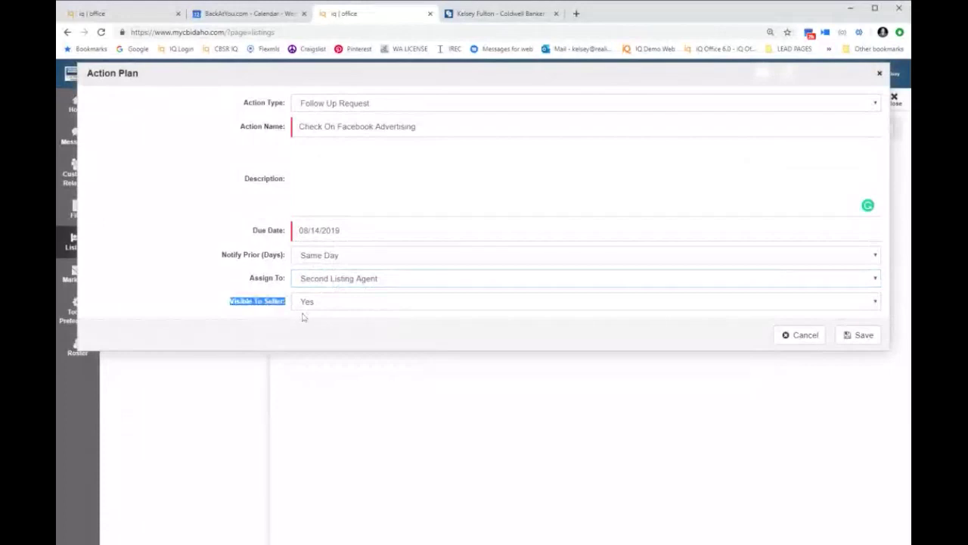
click(331, 302)
click(331, 330)
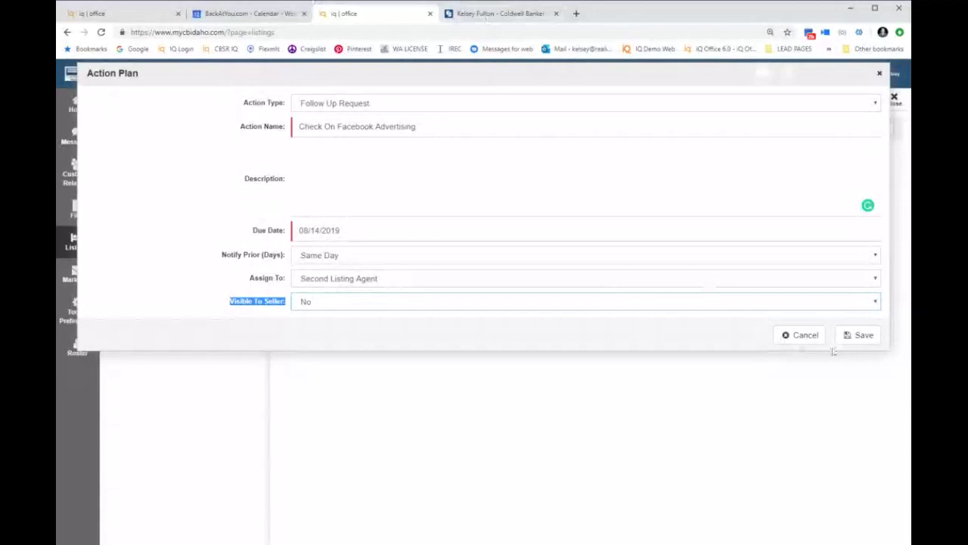
Step: Save the Check On Facebook Advertising action as pending, then bring up Tools/Preferences
click(859, 335)
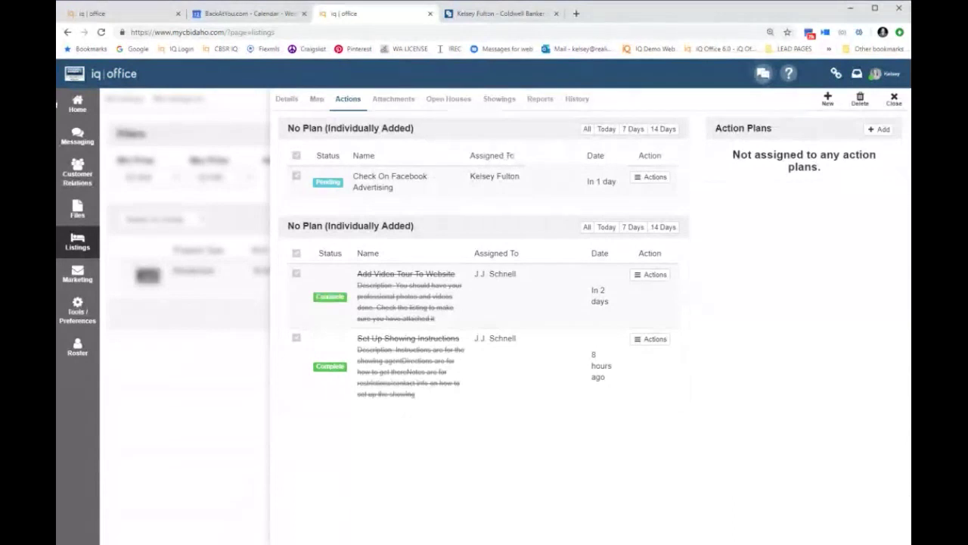
click(78, 316)
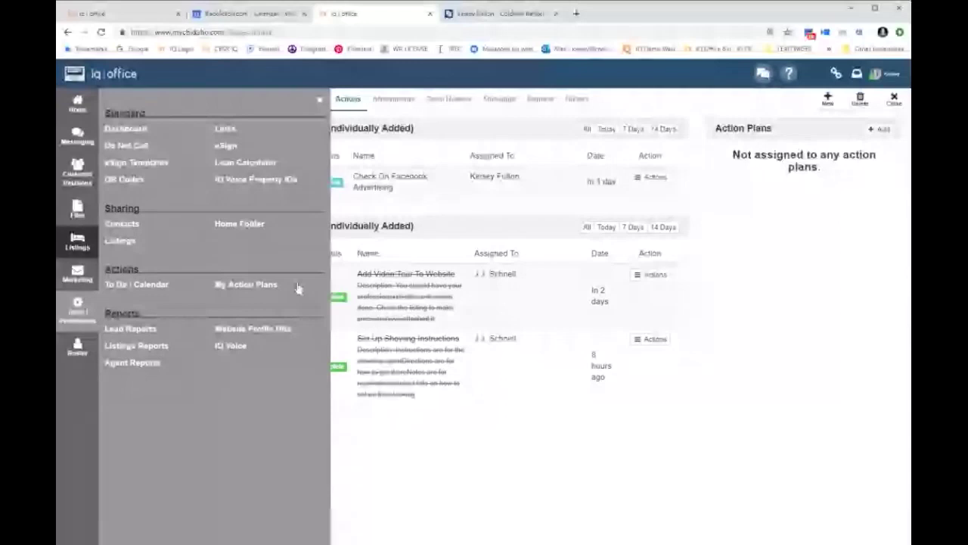
Step: Make New Listing Action Plan the Just Listed default in the agent's profile, save, and close preferences
click(893, 76)
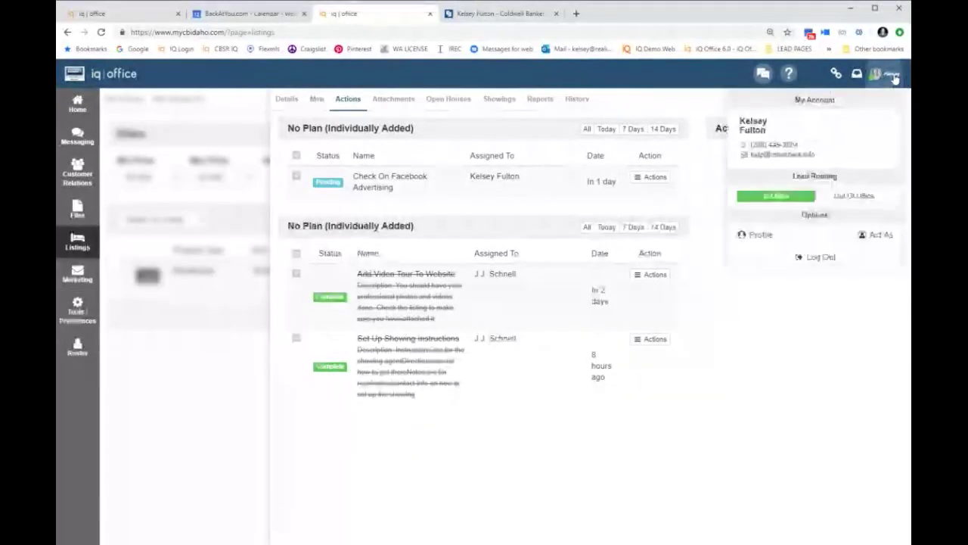
click(759, 235)
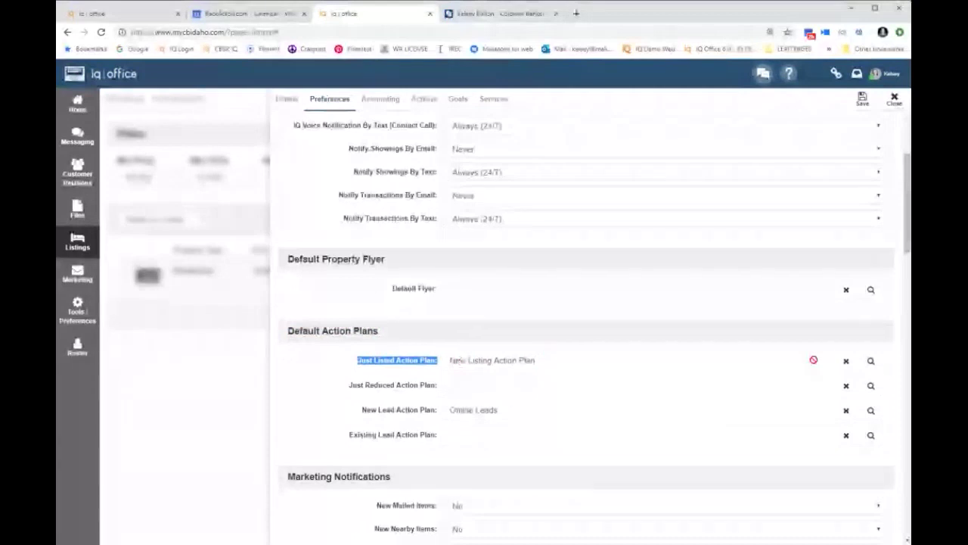
click(870, 361)
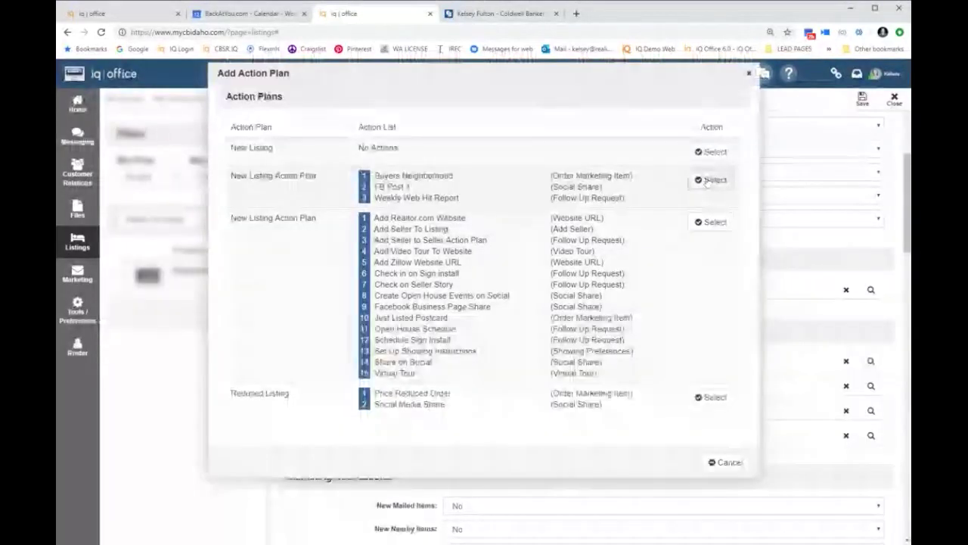
click(871, 363)
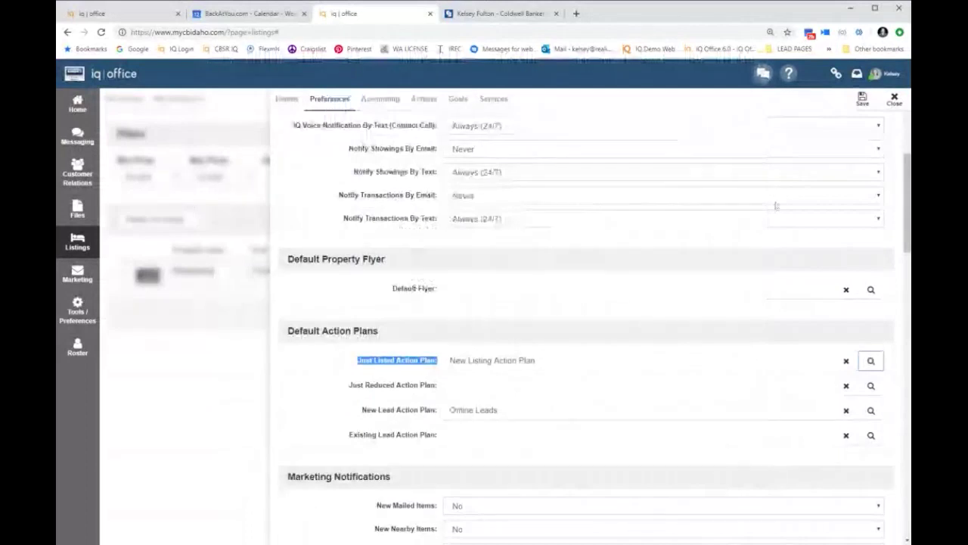
click(861, 103)
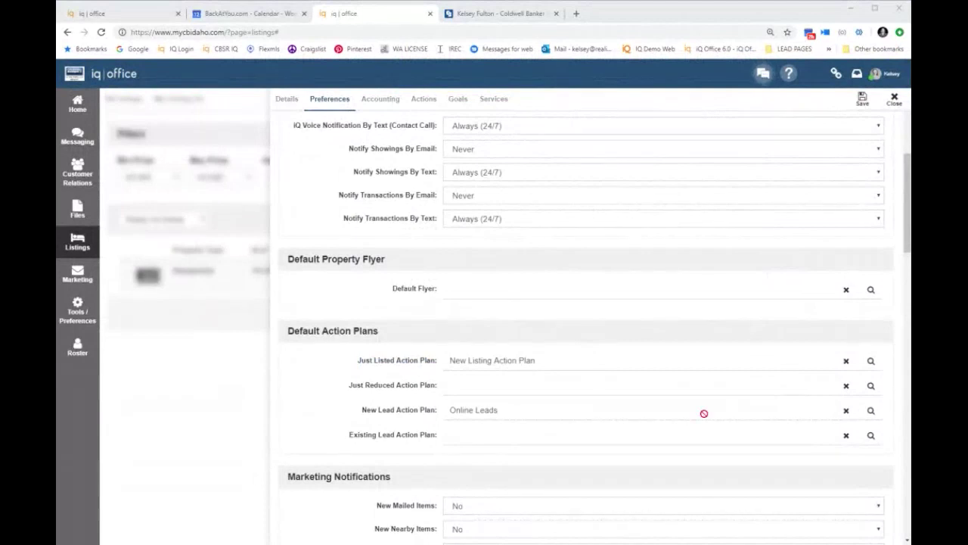
click(895, 101)
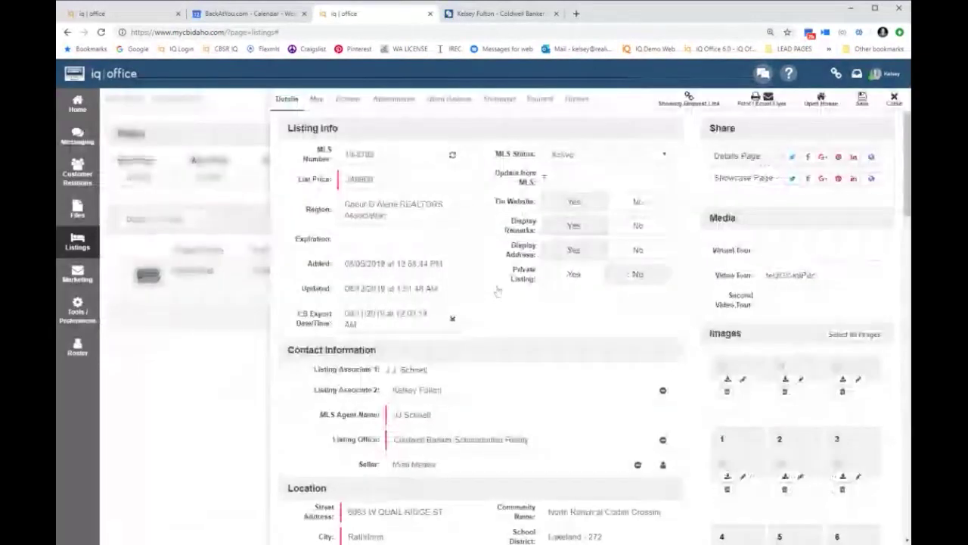
Step: Switch to the listing's Actions tab showing one pending and two completed tasks
click(346, 101)
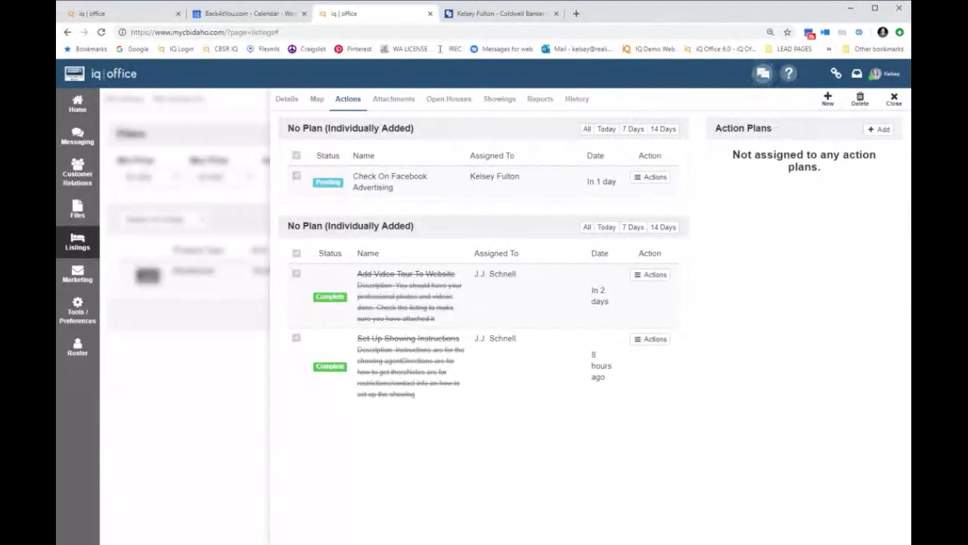
Step: Switch to the listing's Reports tab with competition ranges and report features
click(540, 99)
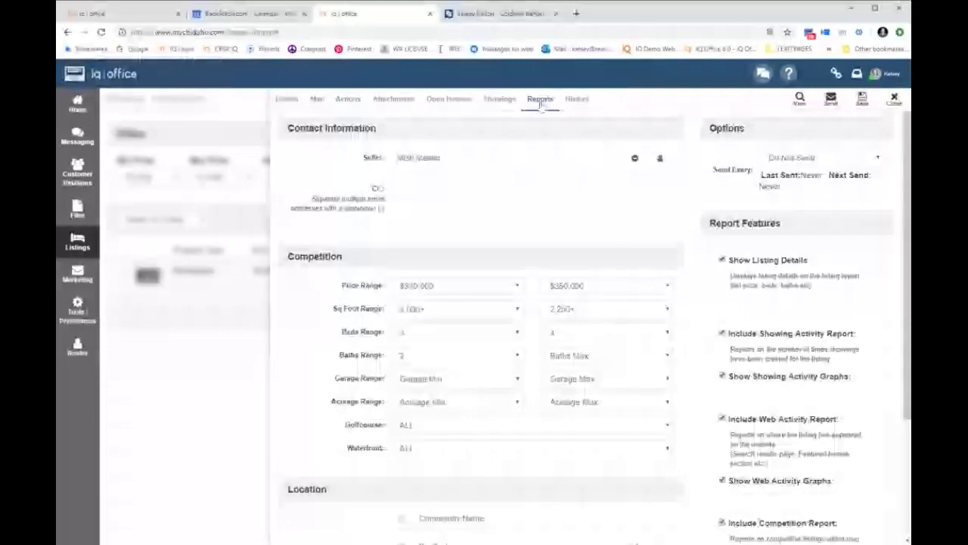
Step: Set the report location to Zip Code and tick 83854 in the zip code list
scroll(431, 384, down, 2)
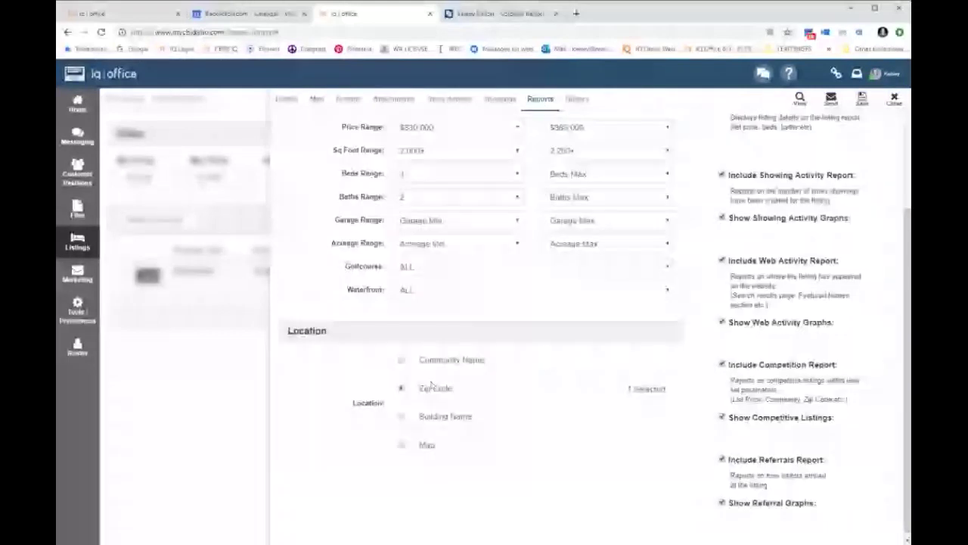
click(401, 360)
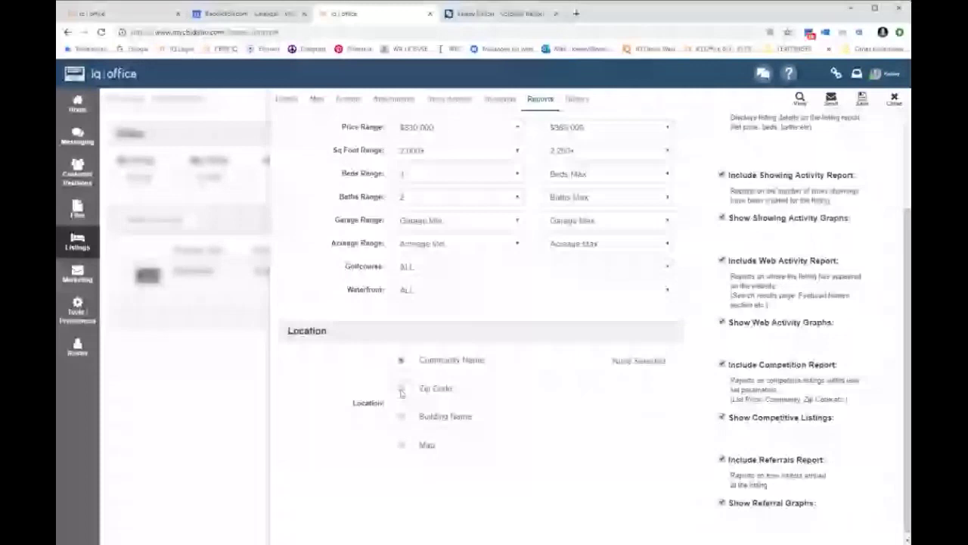
click(400, 389)
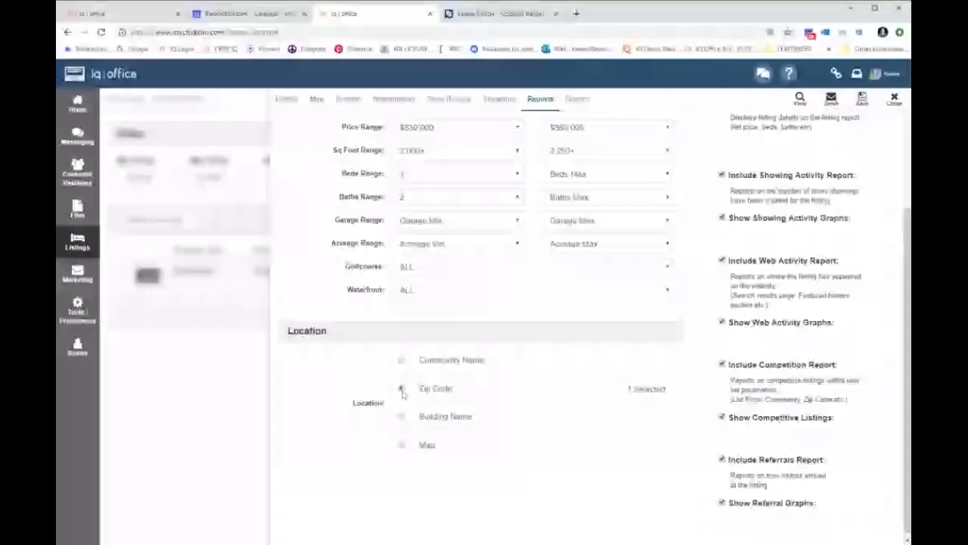
click(638, 390)
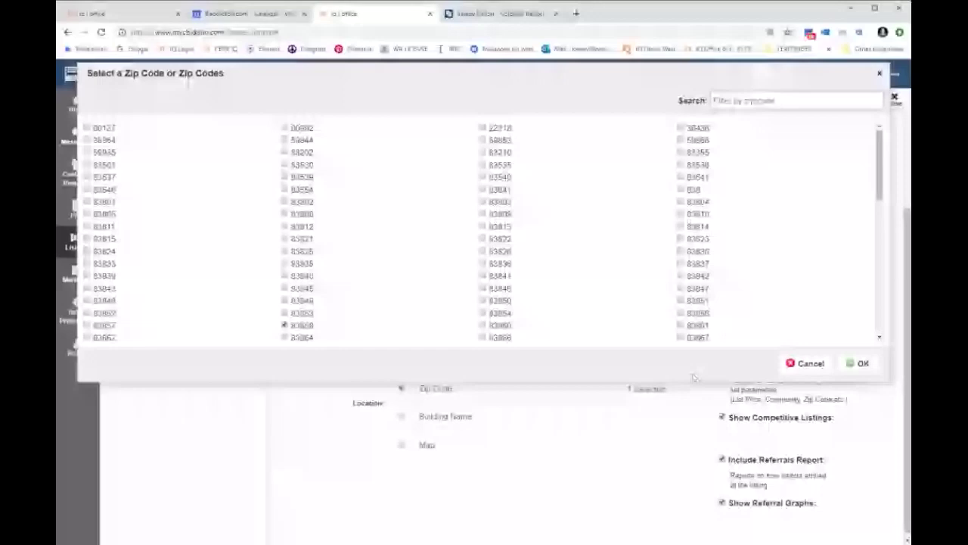
click(757, 100)
text(83)
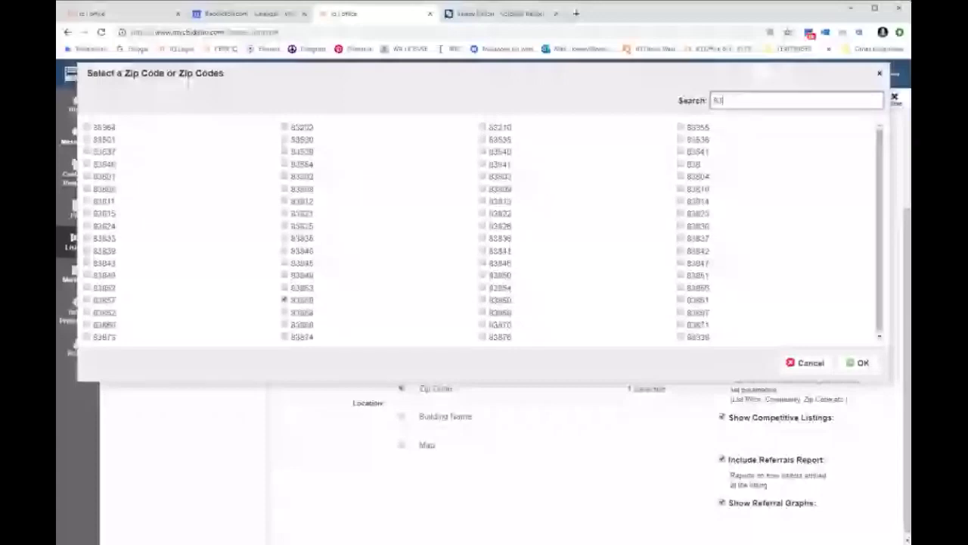
text(854)
click(86, 128)
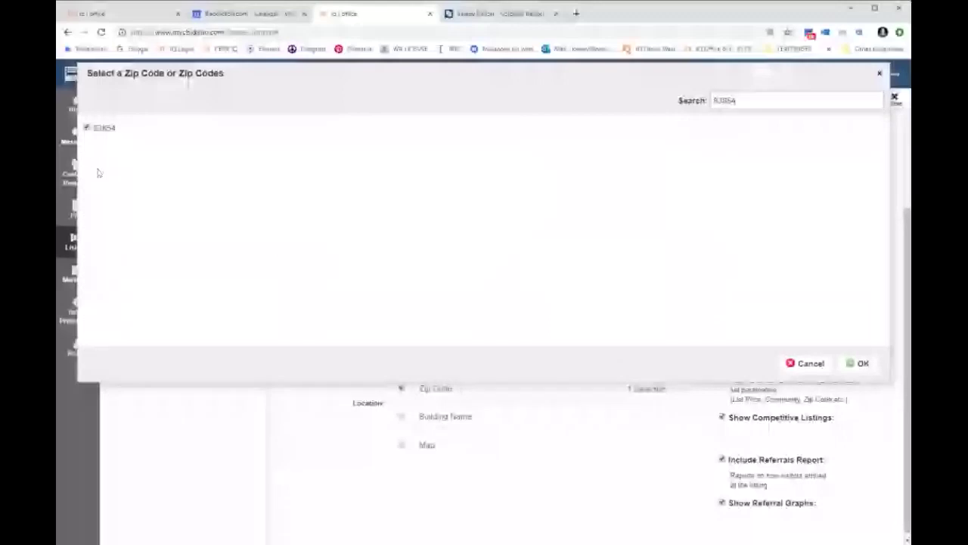
click(860, 364)
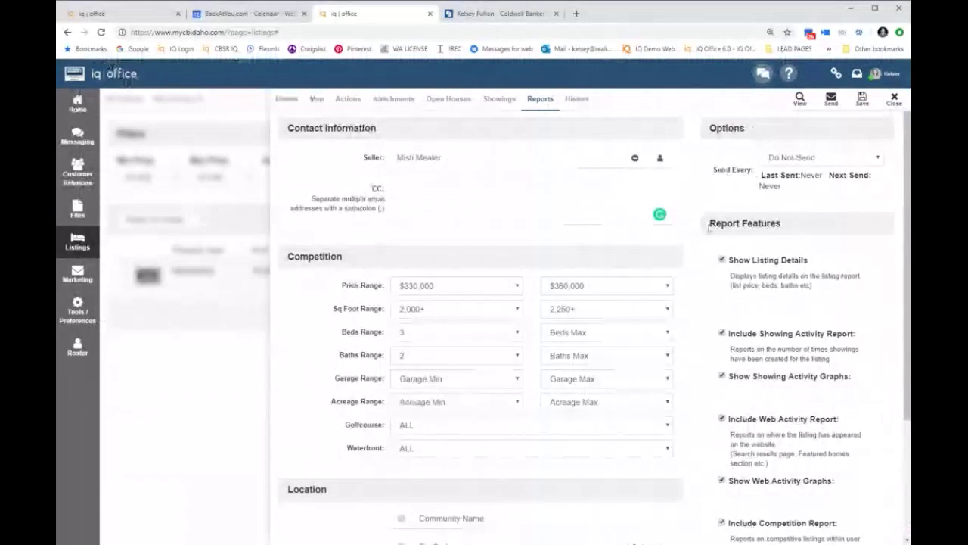
drag(705, 224, 782, 226)
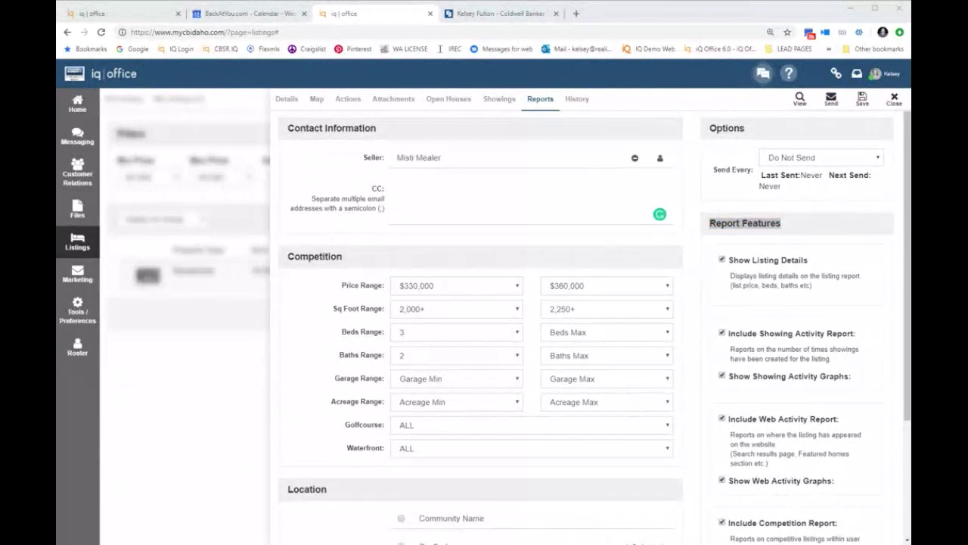
click(722, 333)
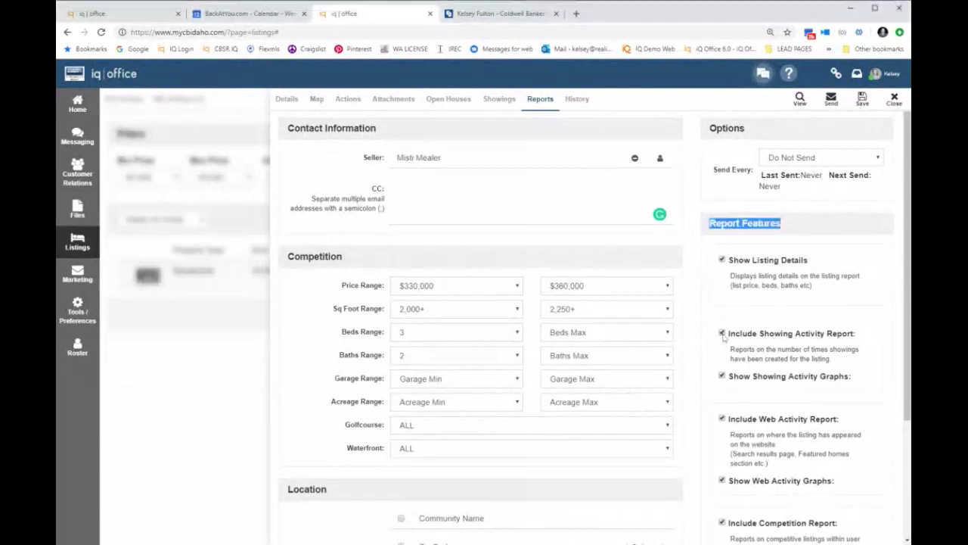
click(723, 376)
click(722, 333)
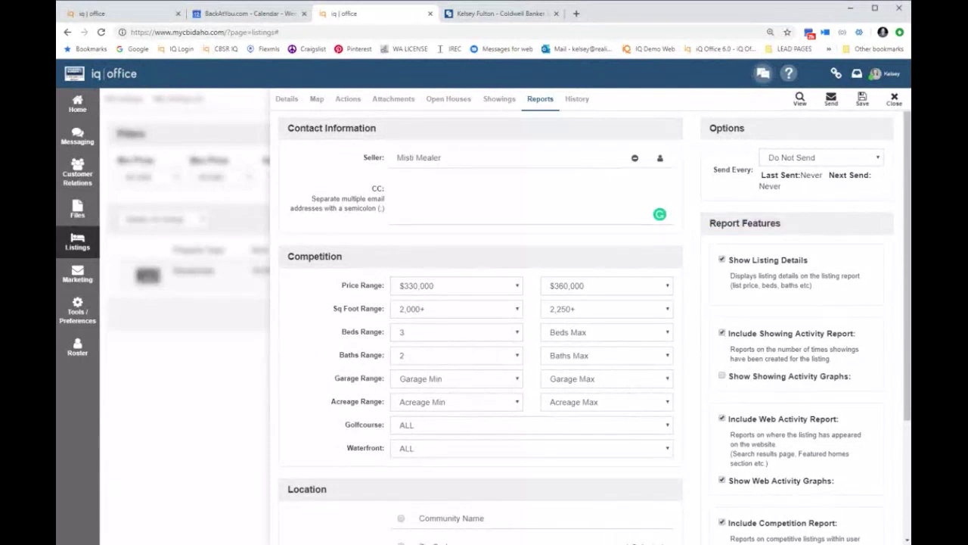
scroll(726, 381, down, 2)
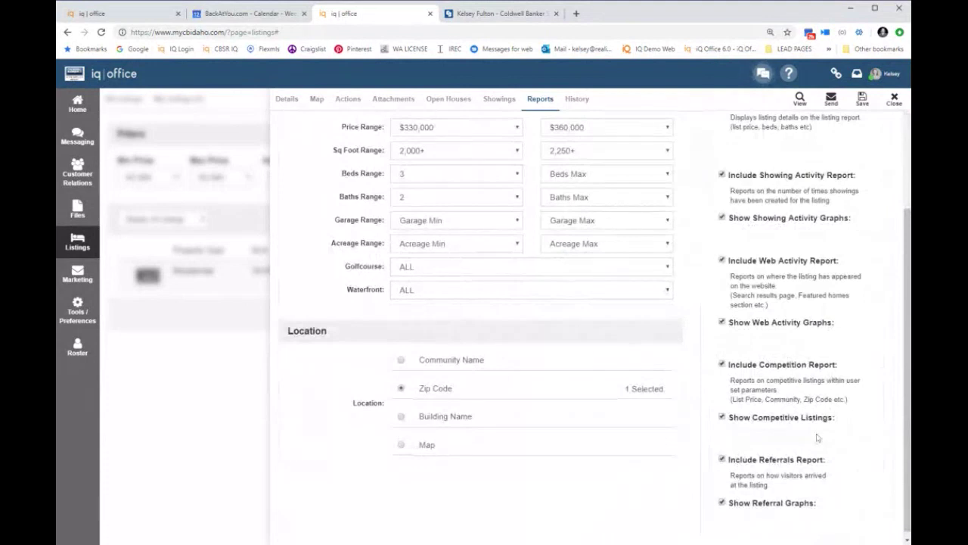
scroll(847, 477, up, 2)
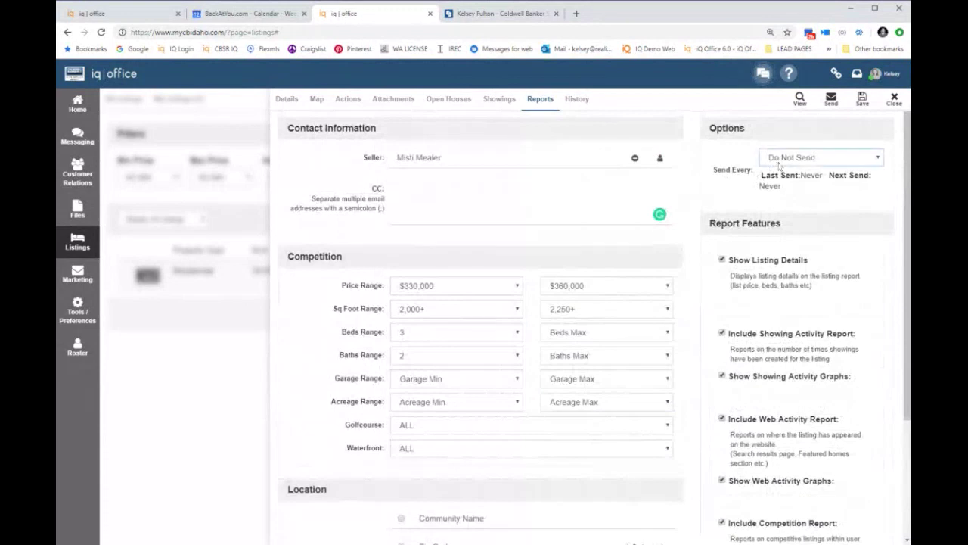
Step: Set the seller report to send every week, next on 08/19/2019, and save the listing
click(781, 169)
click(791, 195)
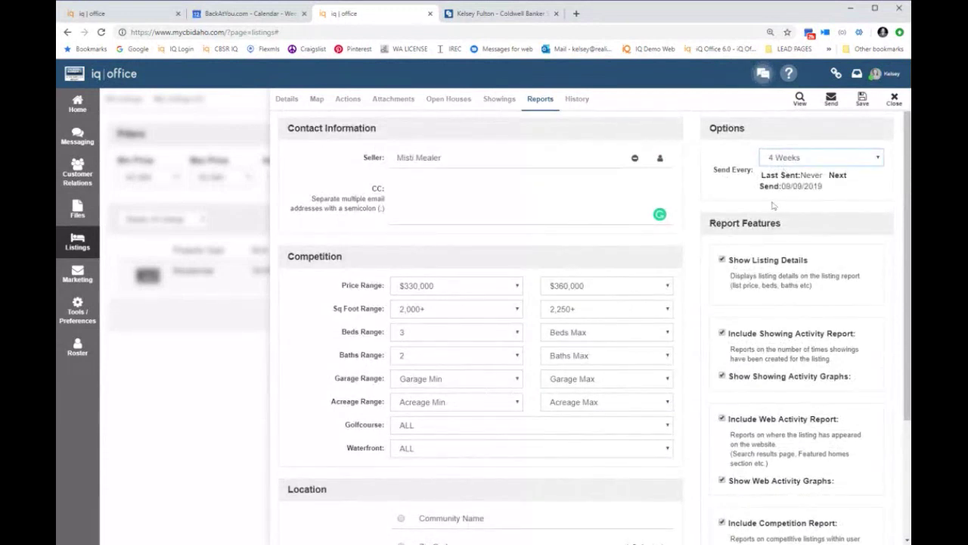
click(784, 173)
click(862, 100)
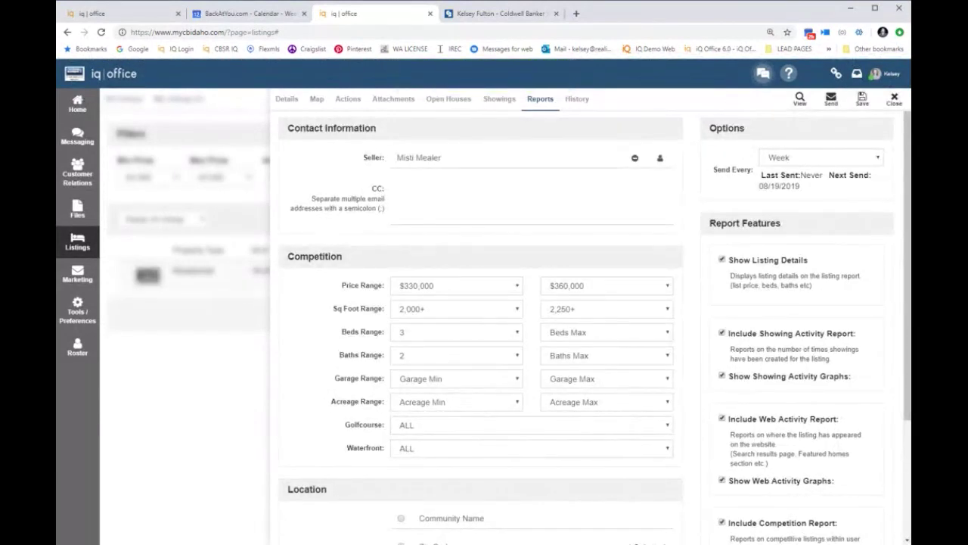
drag(757, 186, 814, 190)
Step: Preview the seller report, review its Web Activity, Referrals and Competition sections, then close it
click(800, 102)
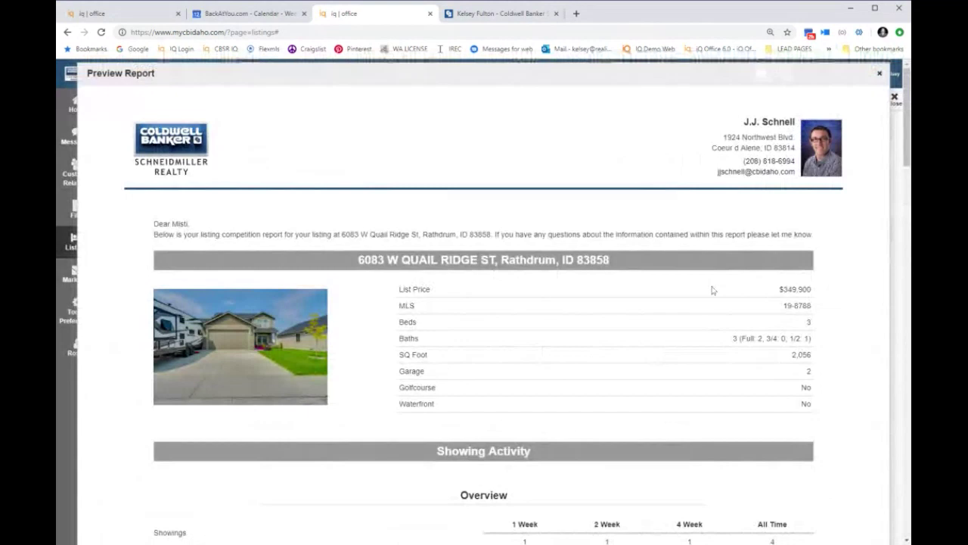
scroll(712, 289, down, 5)
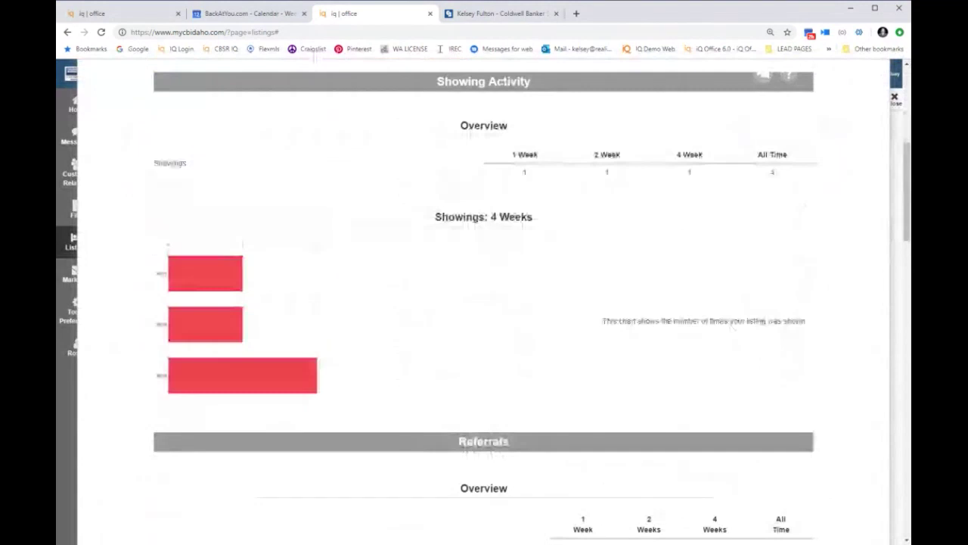
scroll(484, 303, down, 7)
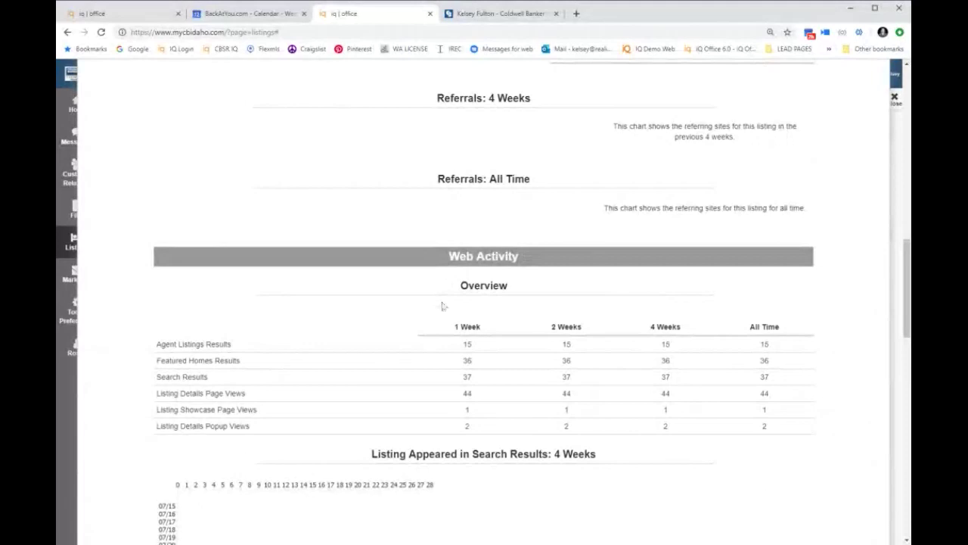
scroll(442, 306, down, 3)
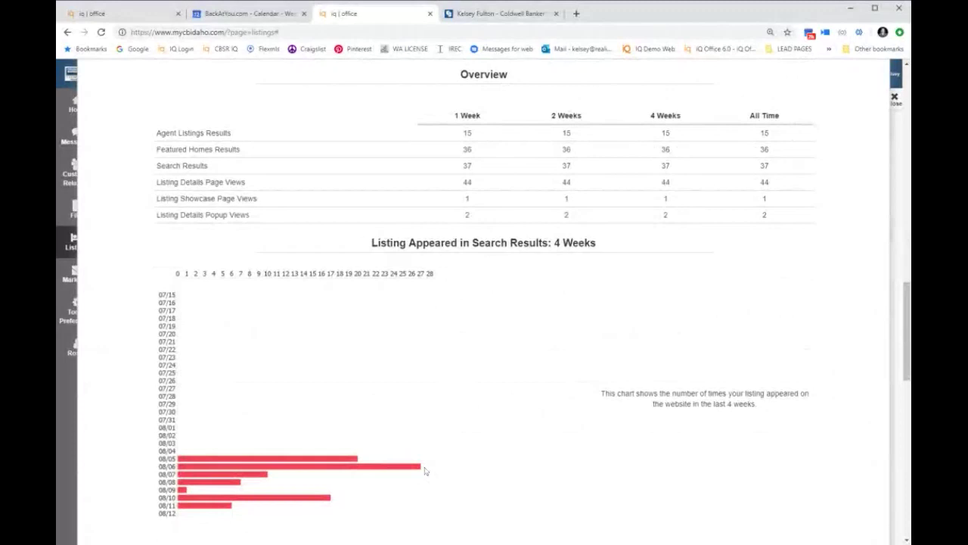
scroll(462, 484, down, 5)
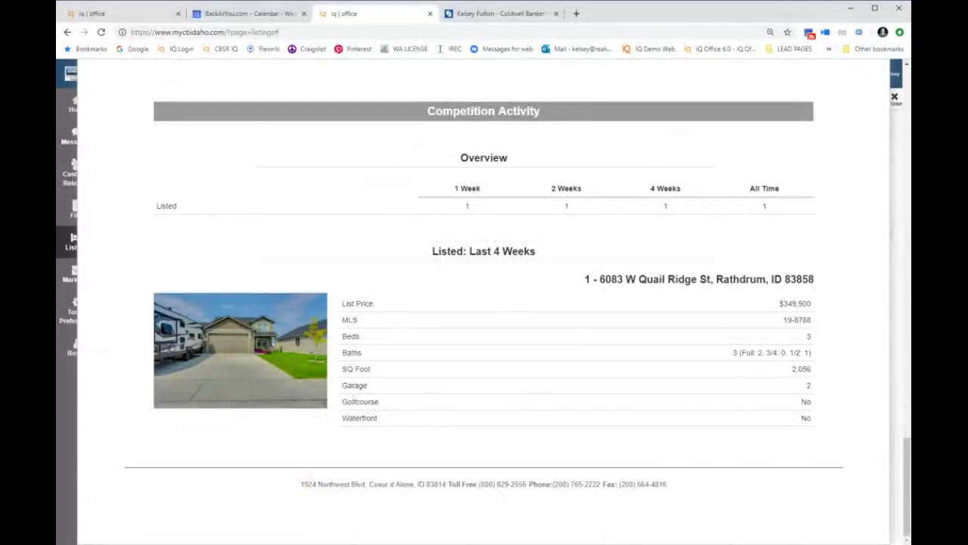
scroll(299, 334, up, 1)
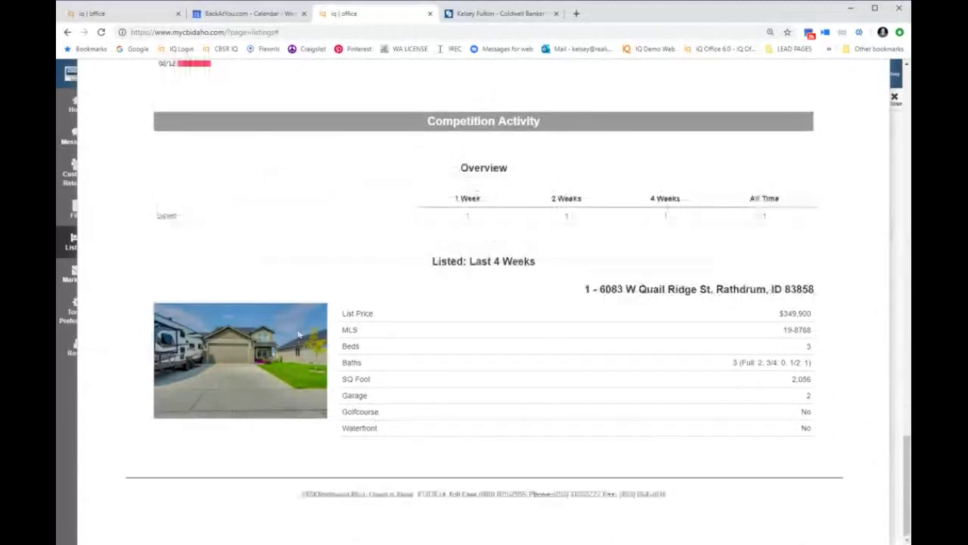
scroll(298, 334, up, 10)
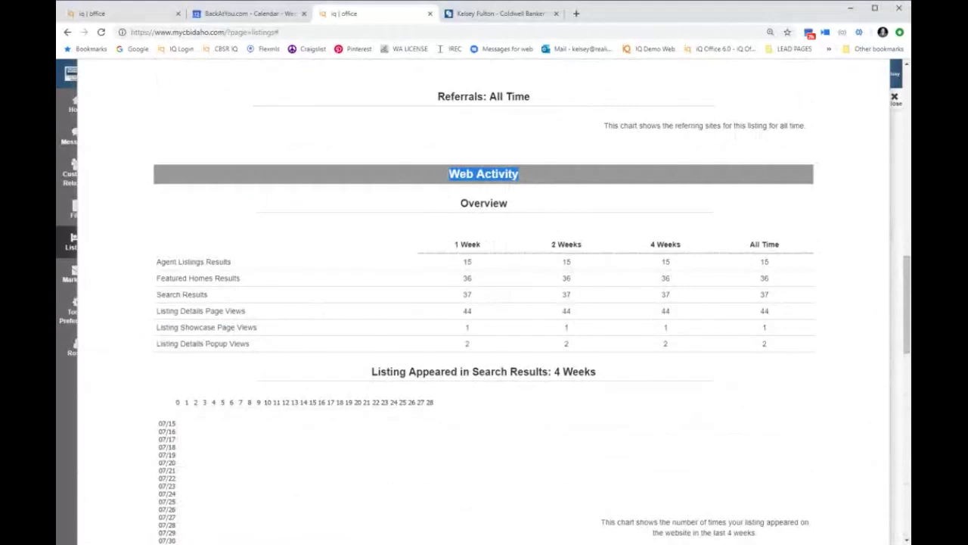
scroll(656, 237, up, 3)
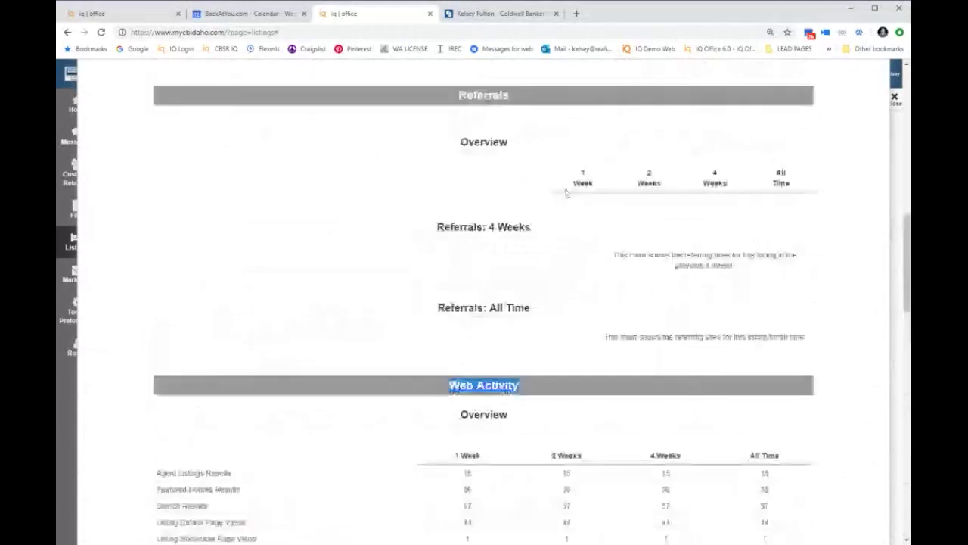
double_click(484, 94)
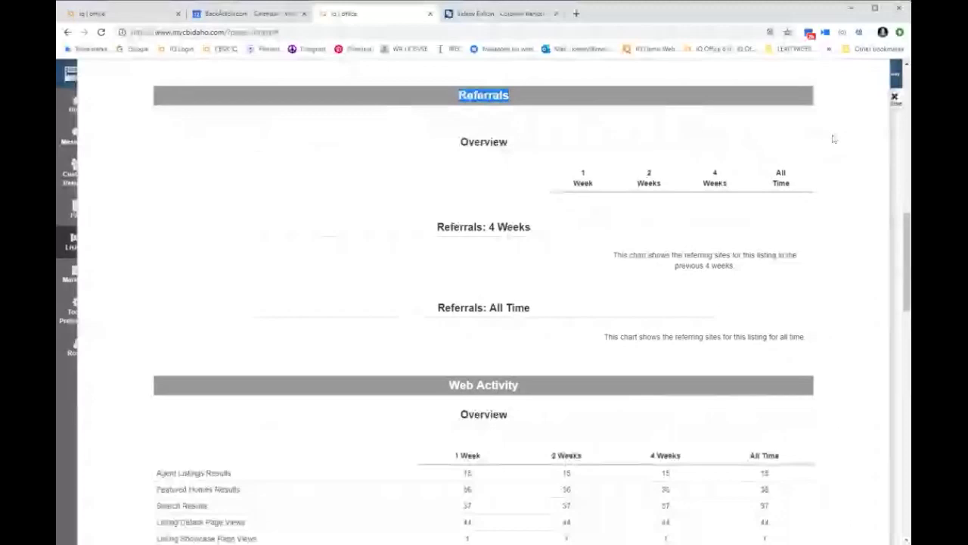
scroll(424, 159, down, 4)
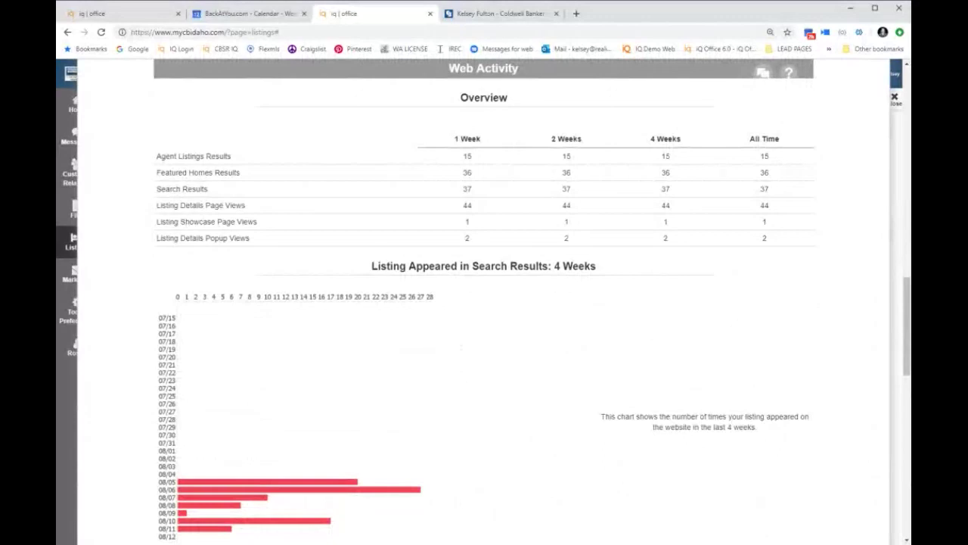
scroll(686, 129, up, 1)
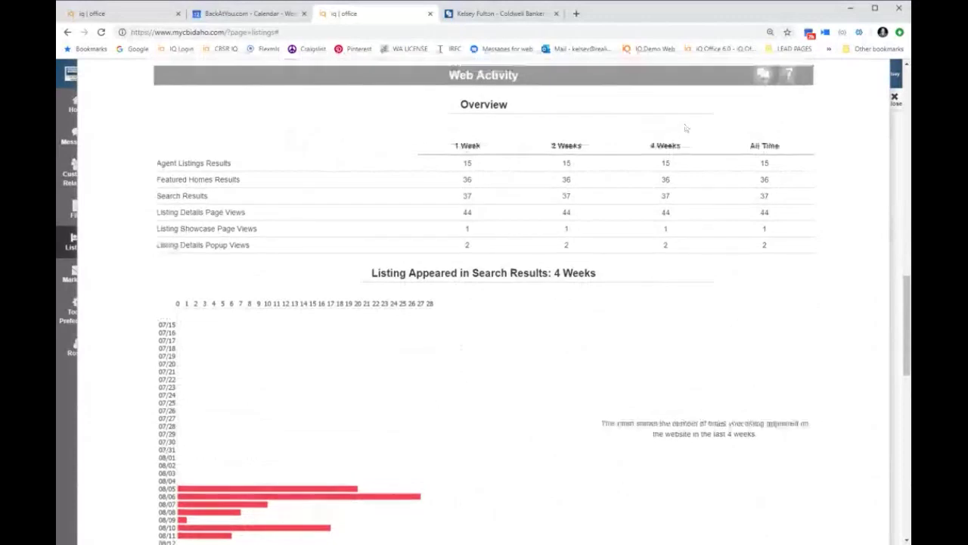
key(Escape)
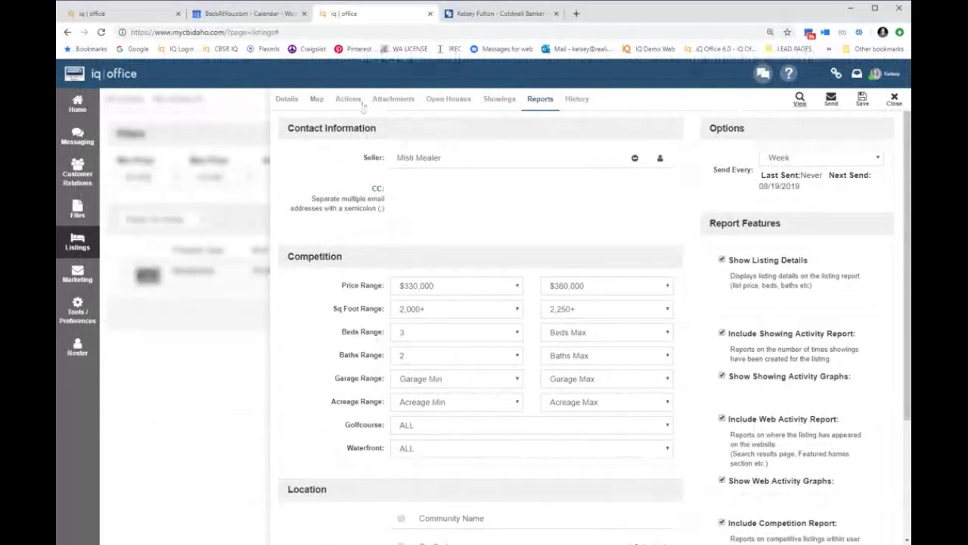
Step: Show the Quail Ridge listing's Open Houses tab under Actions, confirming none are scheduled
click(362, 105)
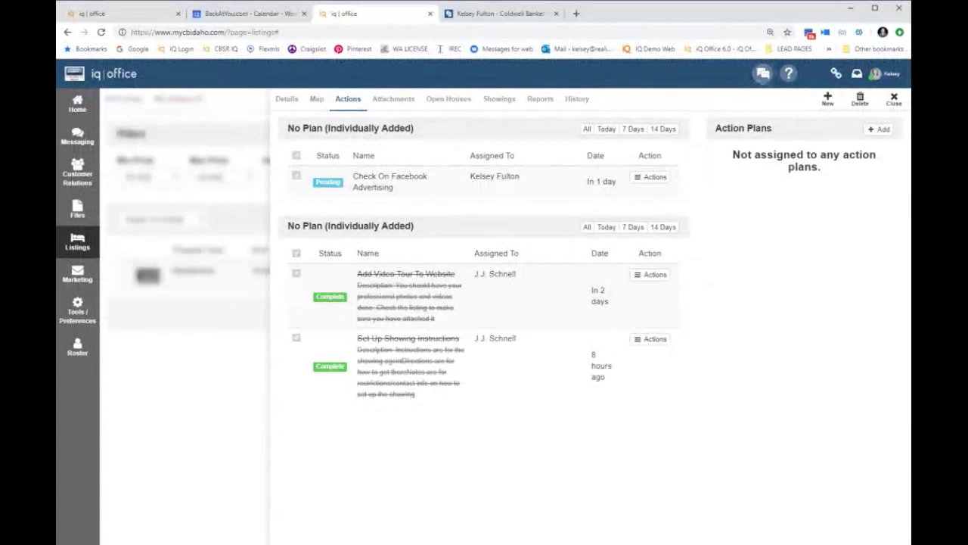
click(447, 99)
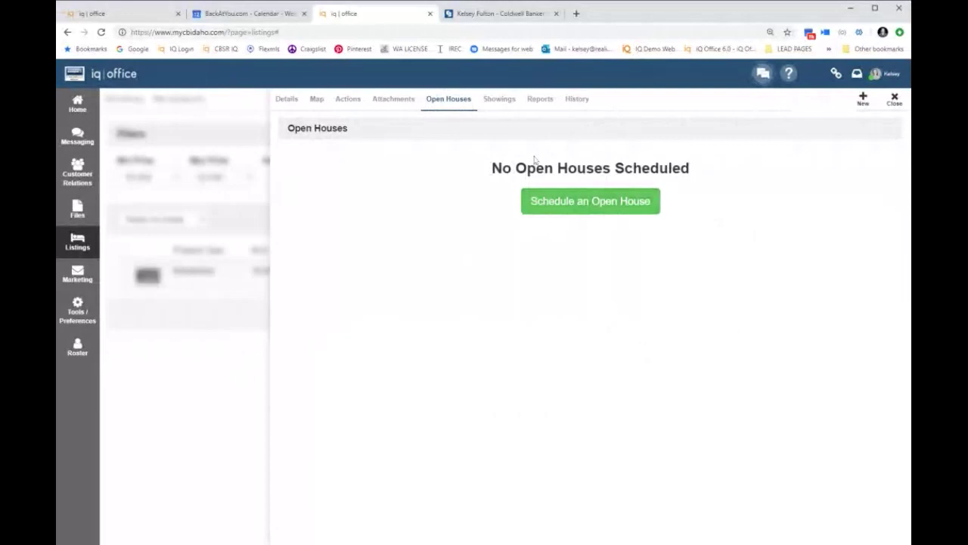
Step: Add a Quail Ridge open house on 08/17/2019, 8:00 AM to 11:30 AM, and finish
click(537, 207)
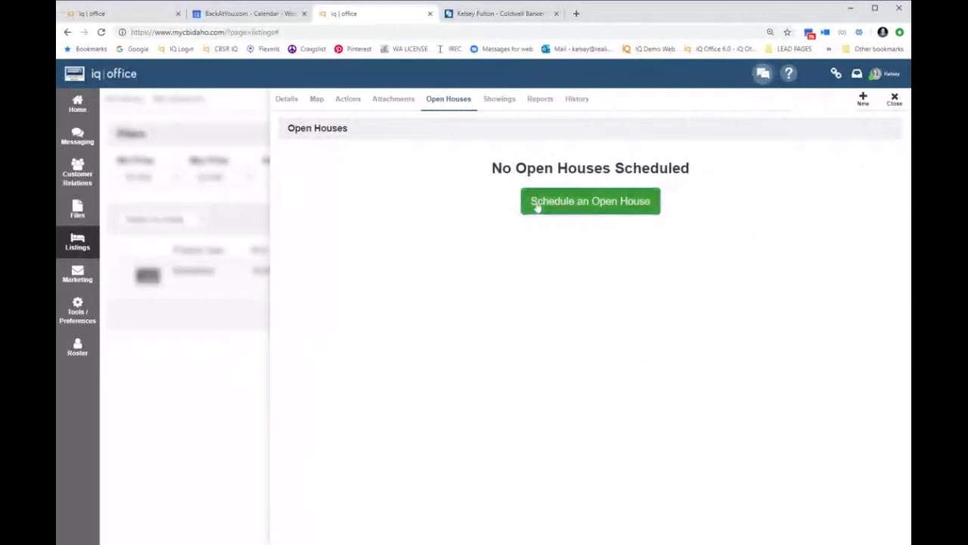
click(537, 207)
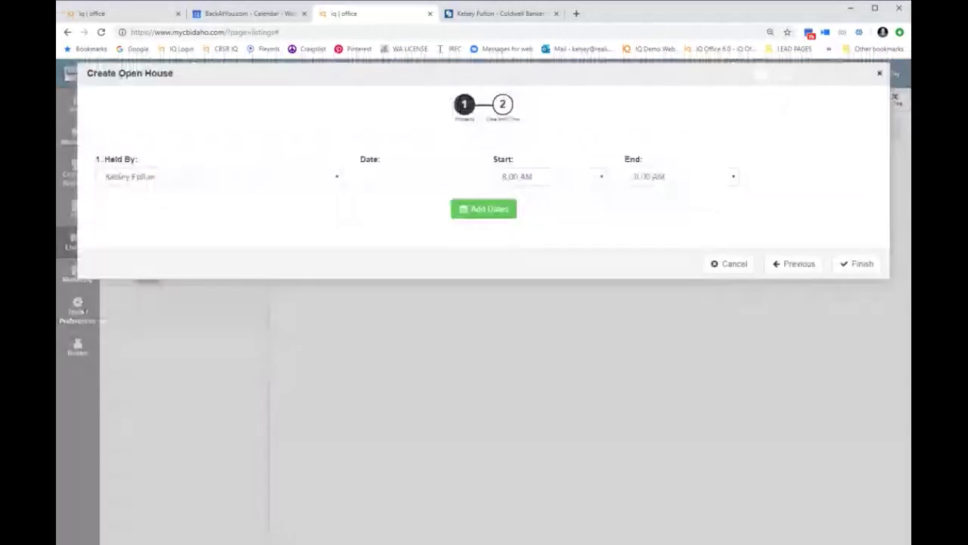
click(363, 176)
click(488, 268)
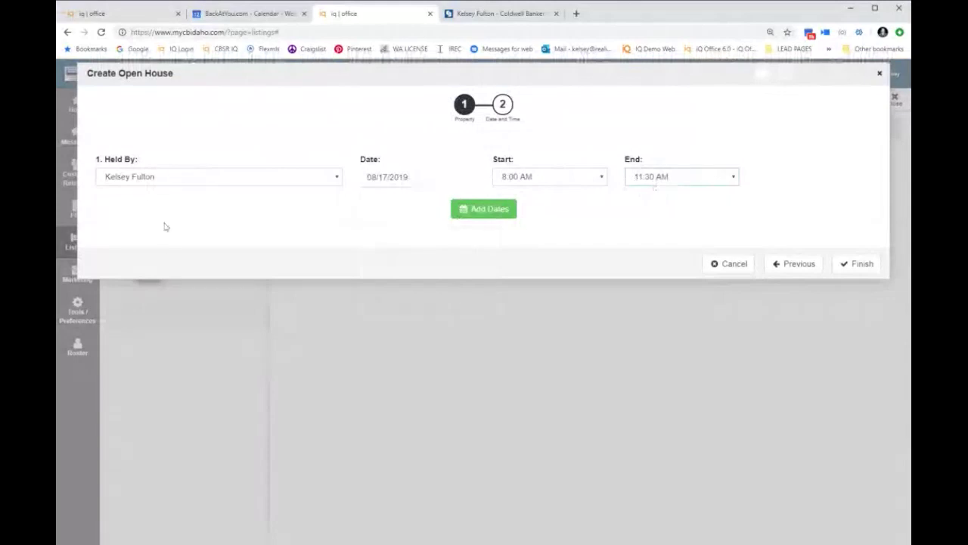
click(170, 185)
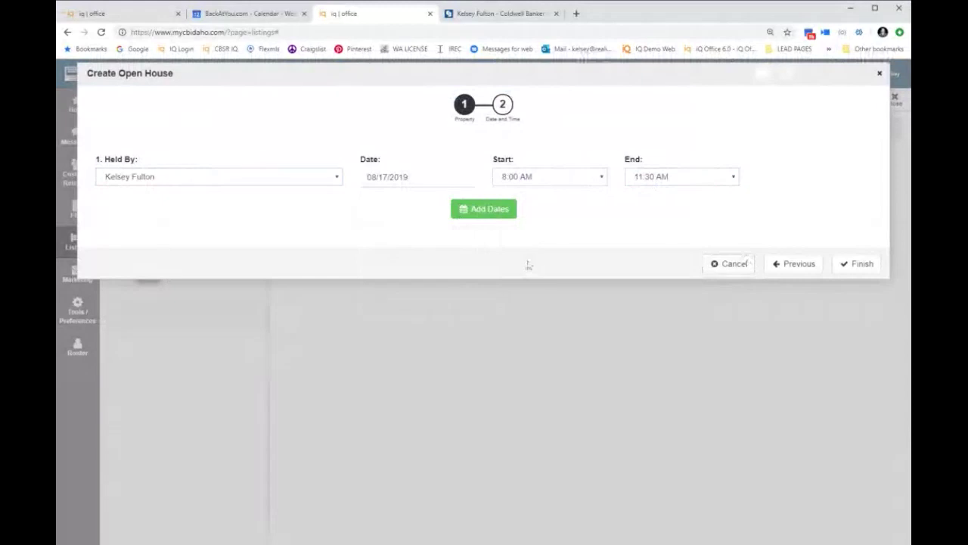
click(876, 265)
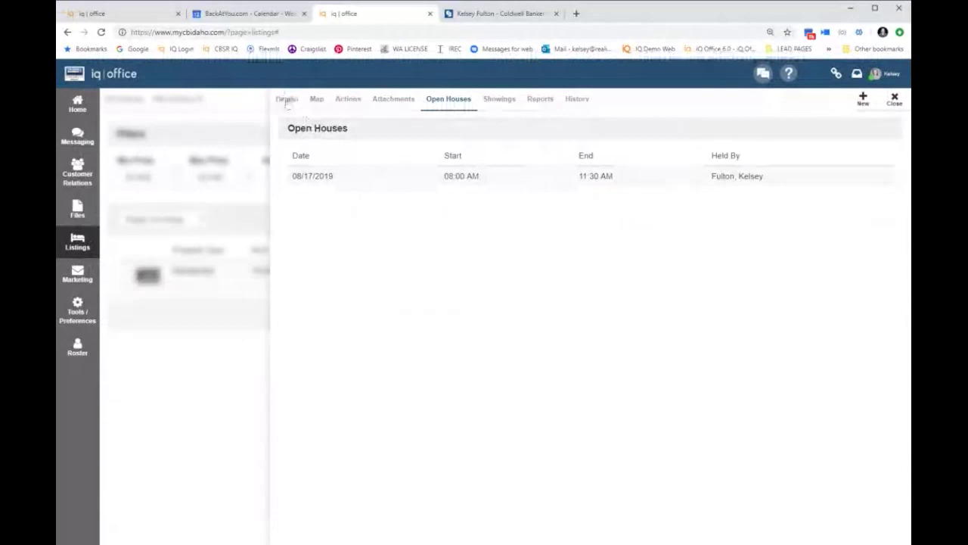
Step: View the listing's details and public web page, then open Listings > Open Houses
click(287, 100)
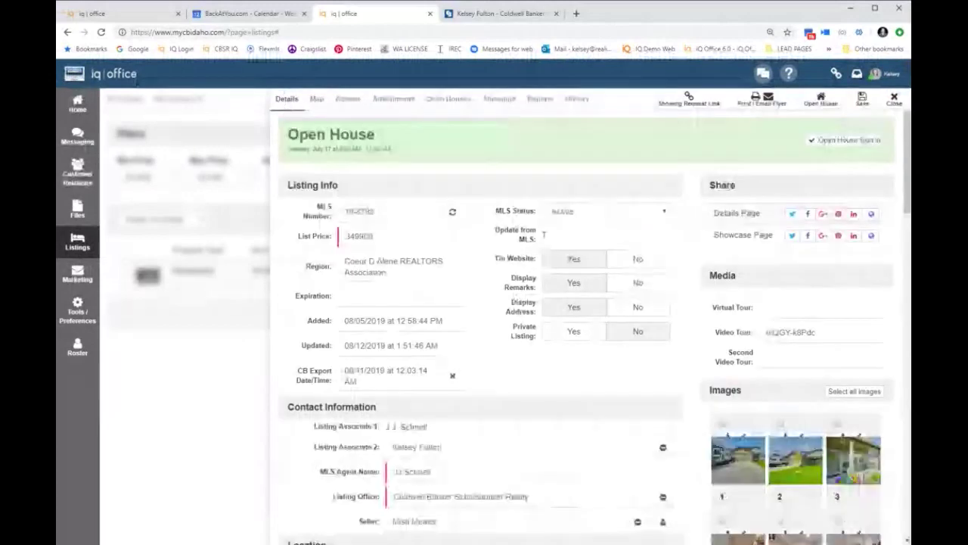
click(872, 214)
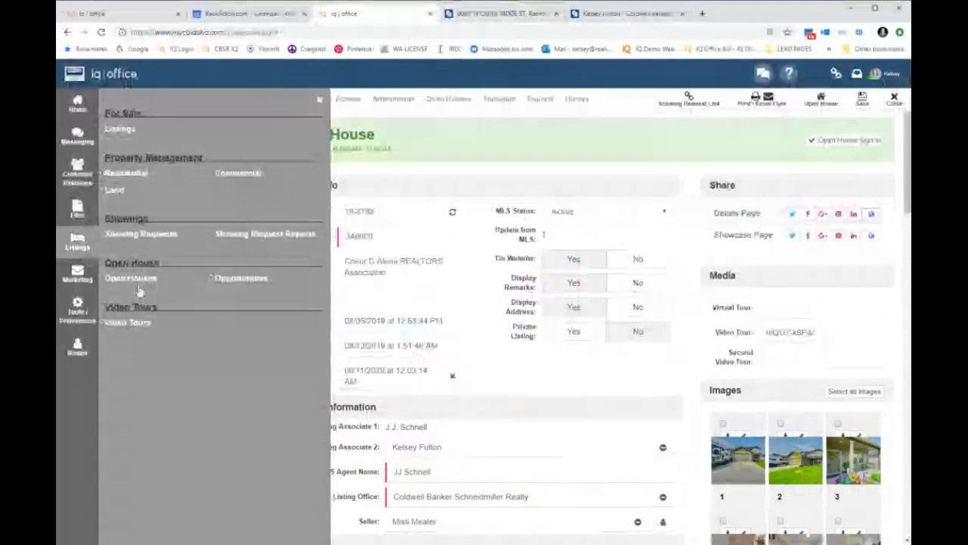
click(147, 279)
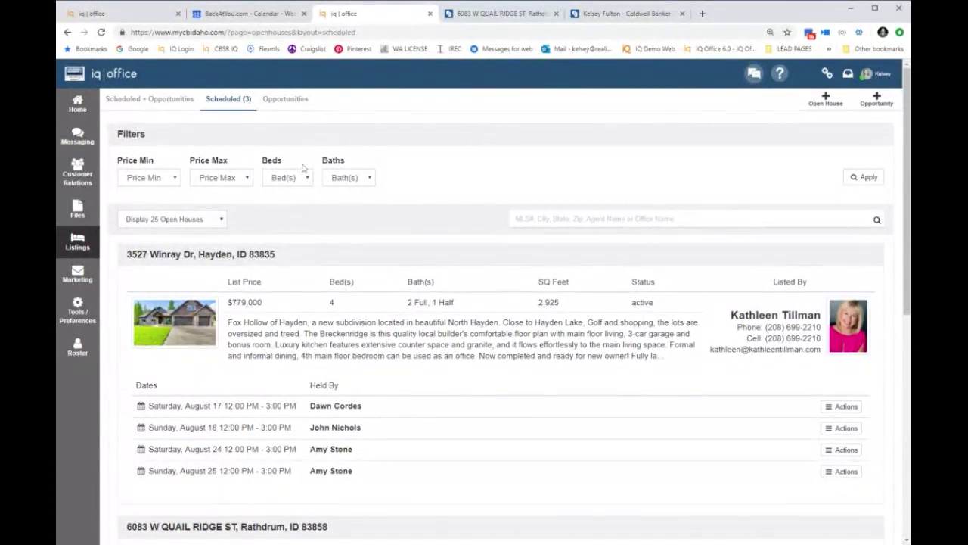
Step: Edit the August 17 Quail Ridge open house to run 11:15 AM to 4:30 PM
scroll(363, 207, down, 3)
scroll(363, 206, down, 1)
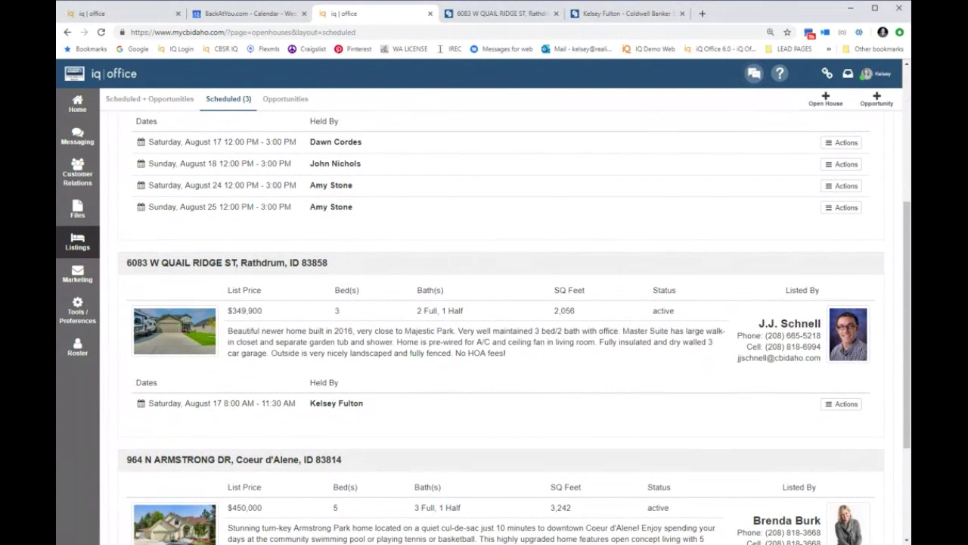
click(845, 404)
click(722, 387)
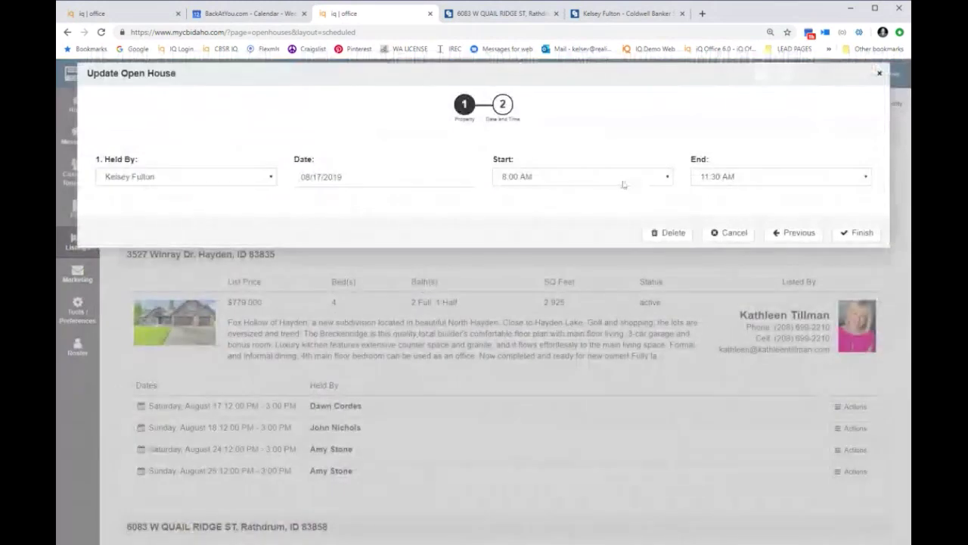
click(616, 190)
click(749, 182)
click(808, 314)
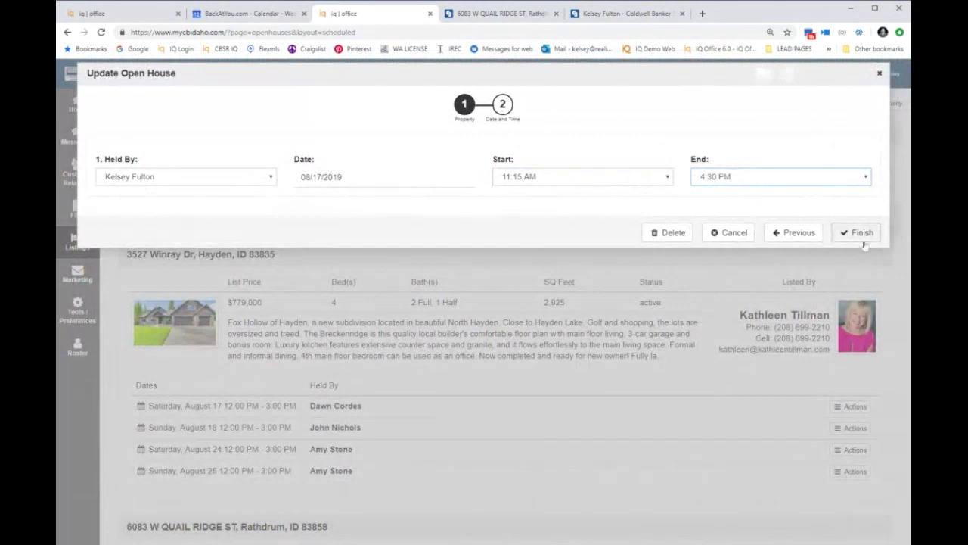
click(862, 239)
Step: Reopen the updated open house's options menu and dismiss it without changes
scroll(730, 361, down, 4)
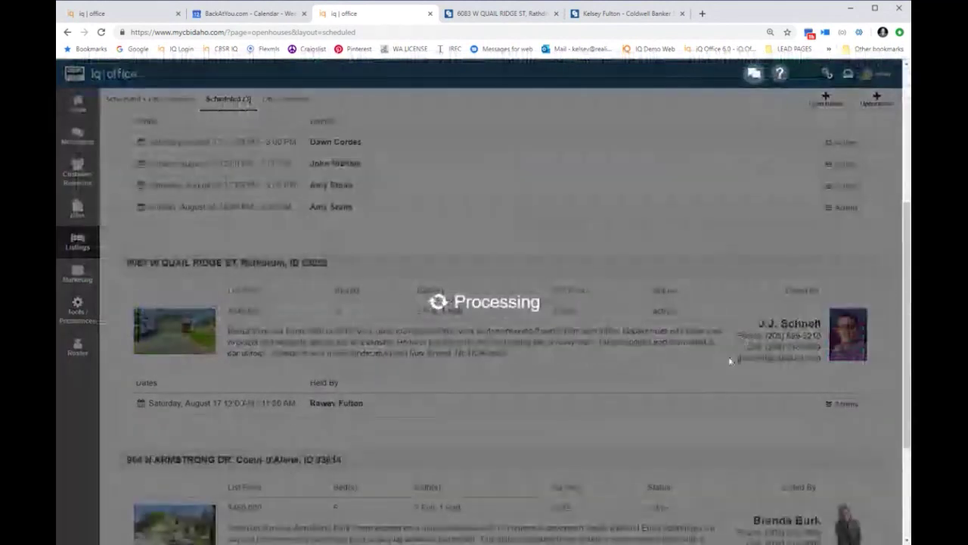
click(841, 403)
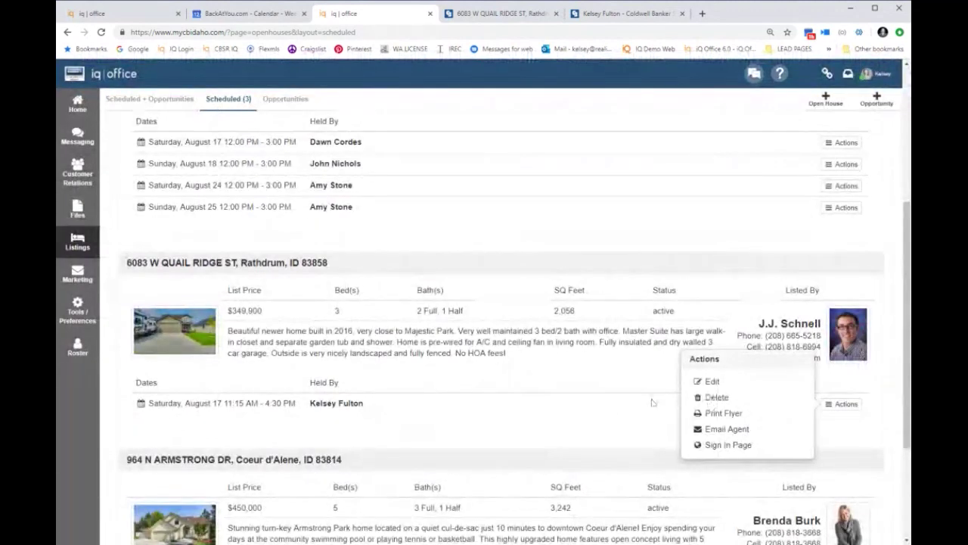
click(615, 408)
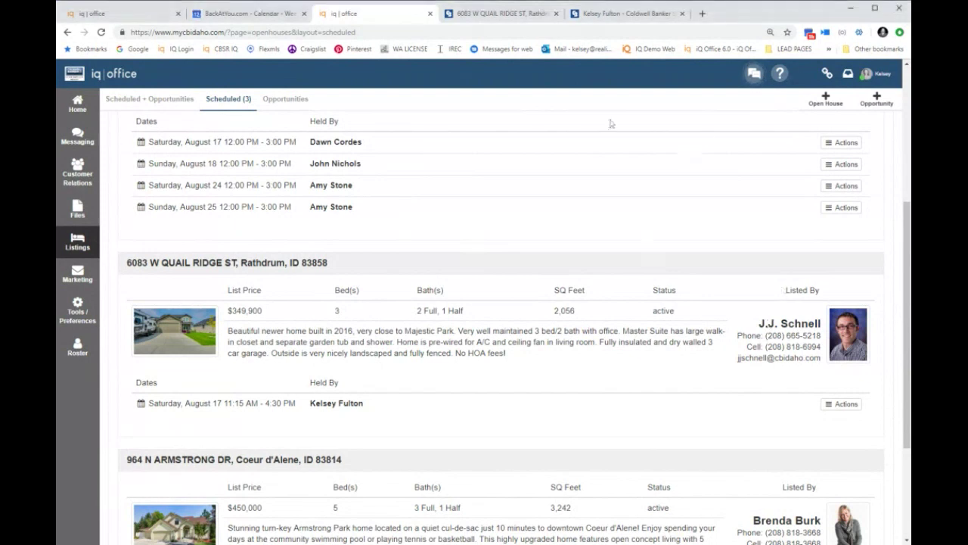
scroll(450, 270, up, 1)
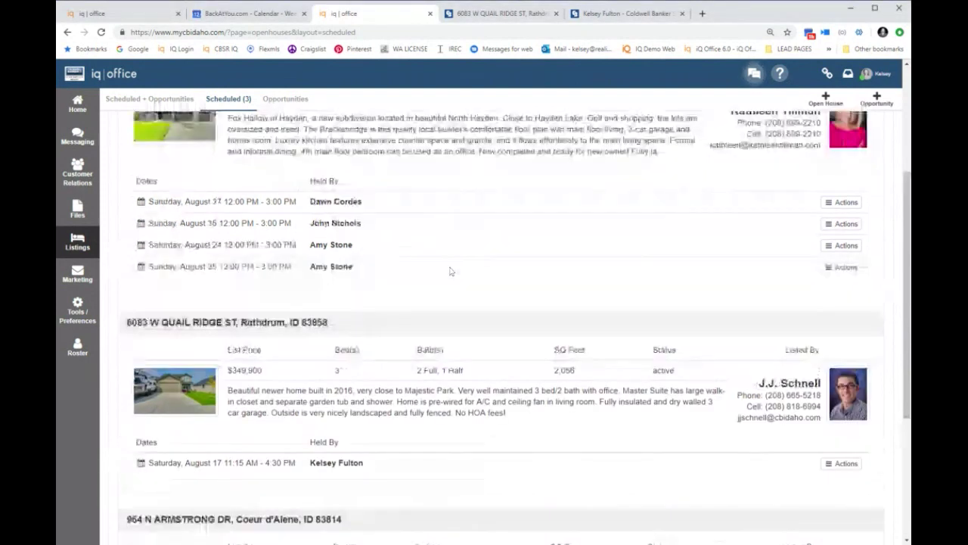
scroll(449, 271, up, 3)
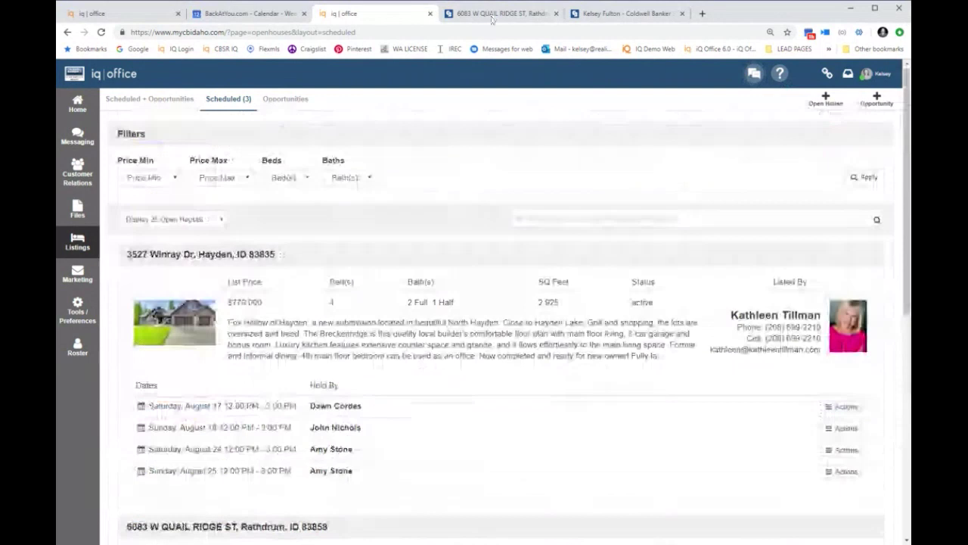
click(492, 18)
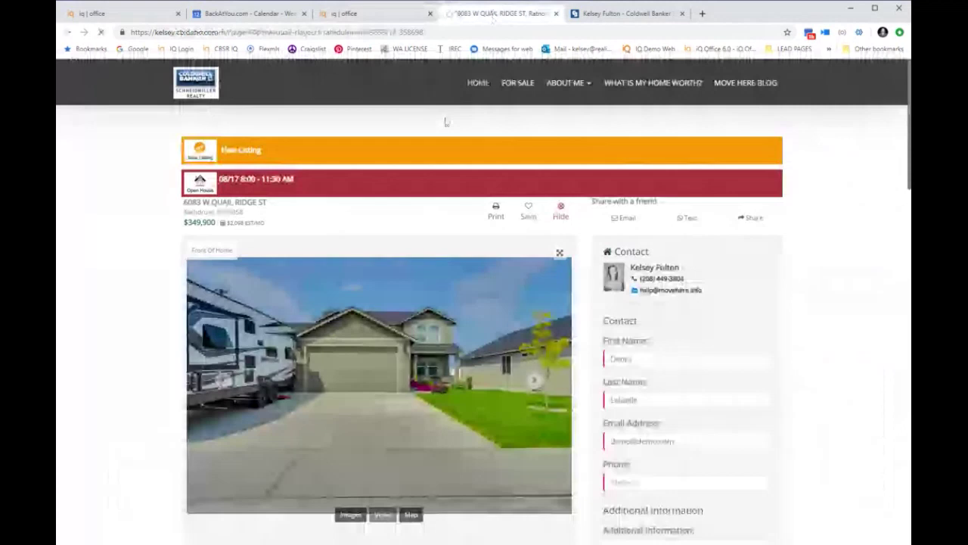
Step: Close the Quail Ridge listing tab with Ctrl+W to return to iQ Office
key(ctrl+w)
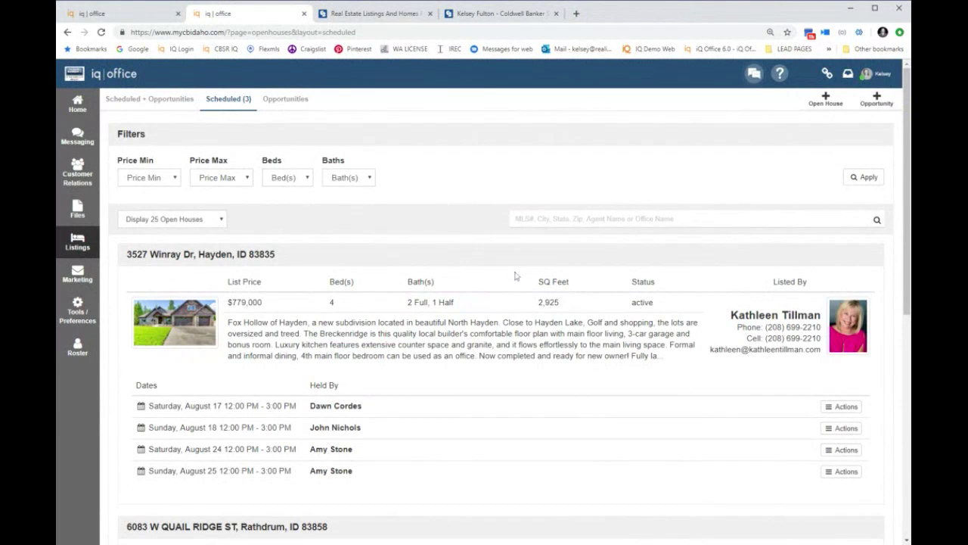
scroll(516, 276, down, 5)
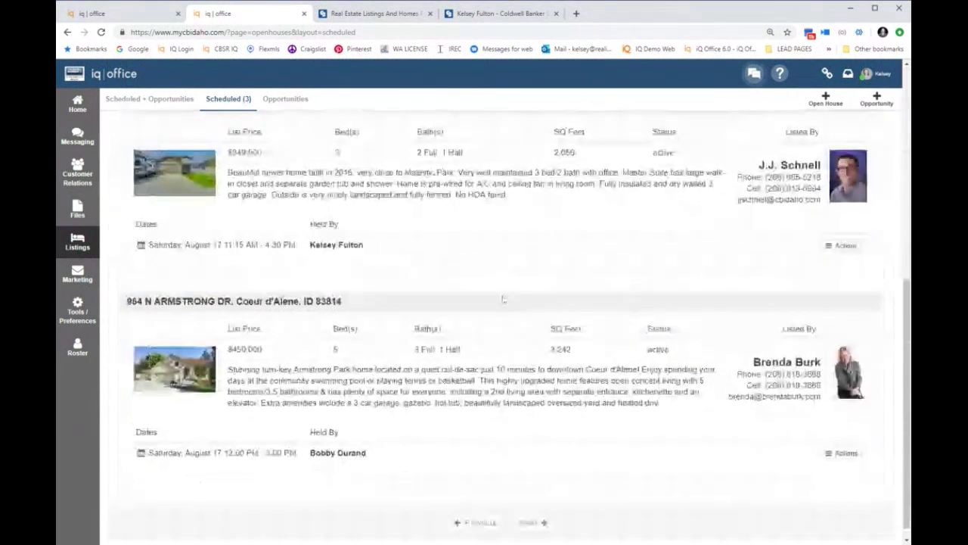
scroll(503, 300, up, 1)
click(832, 339)
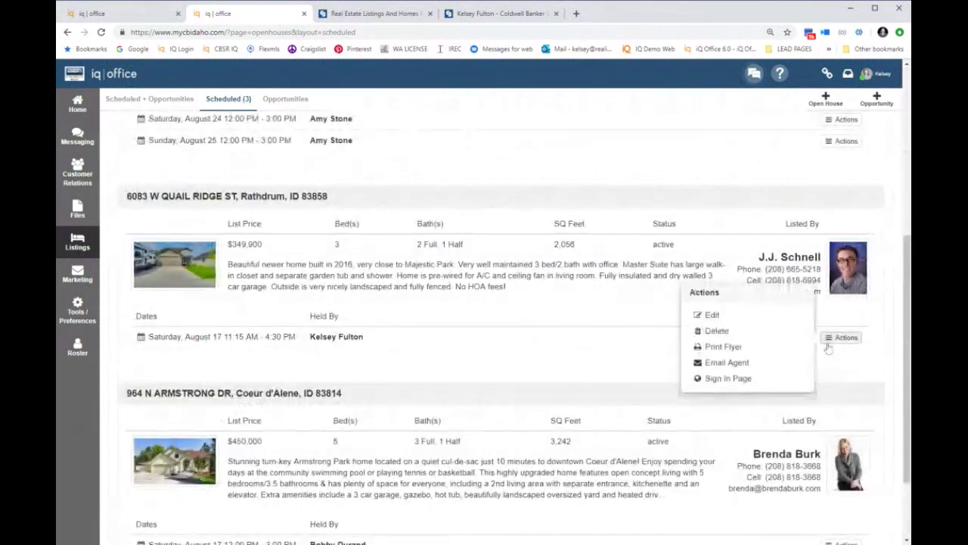
click(726, 349)
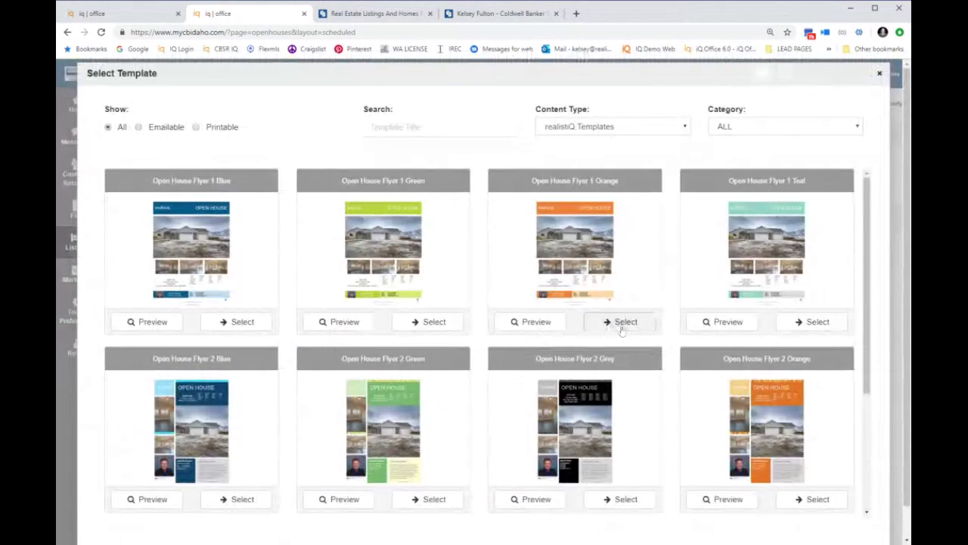
click(623, 322)
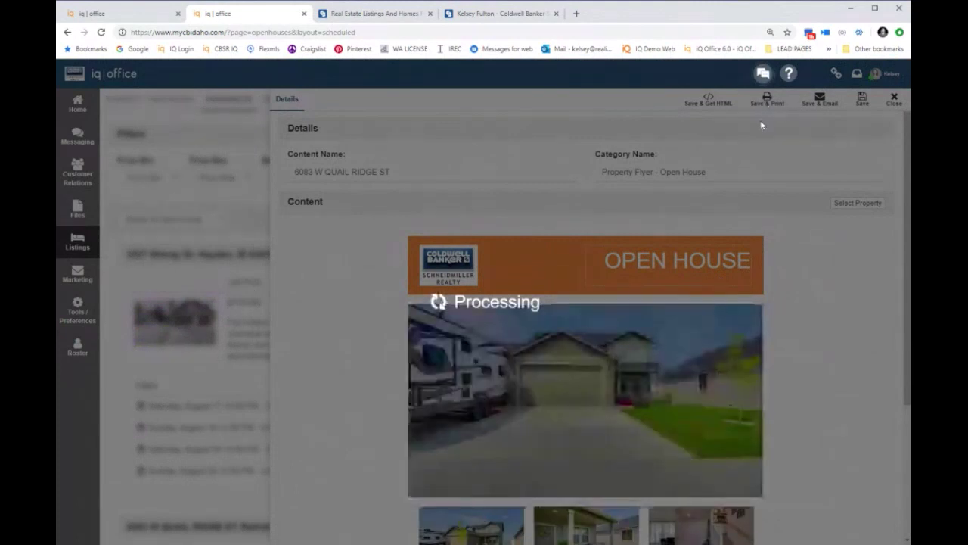
scroll(586, 216, down, 2)
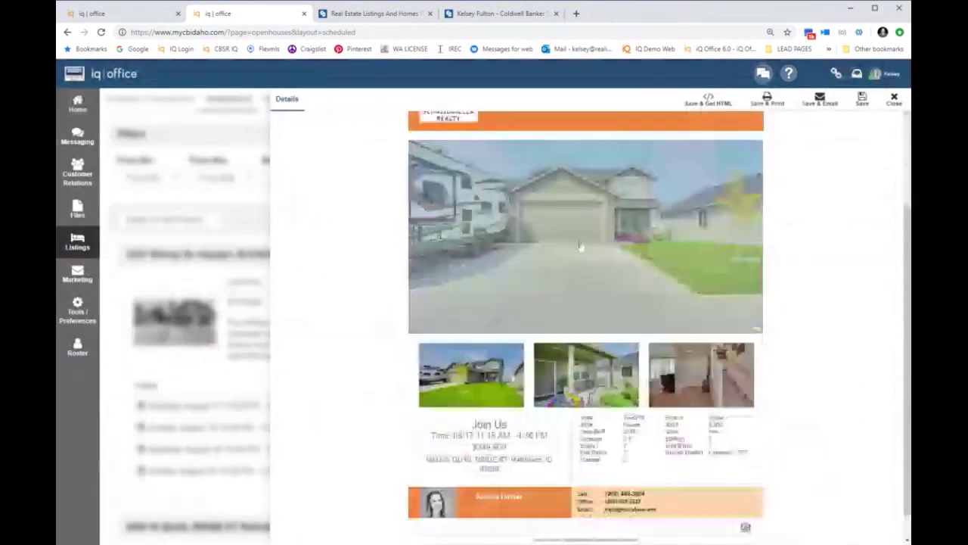
scroll(581, 245, up, 2)
click(894, 98)
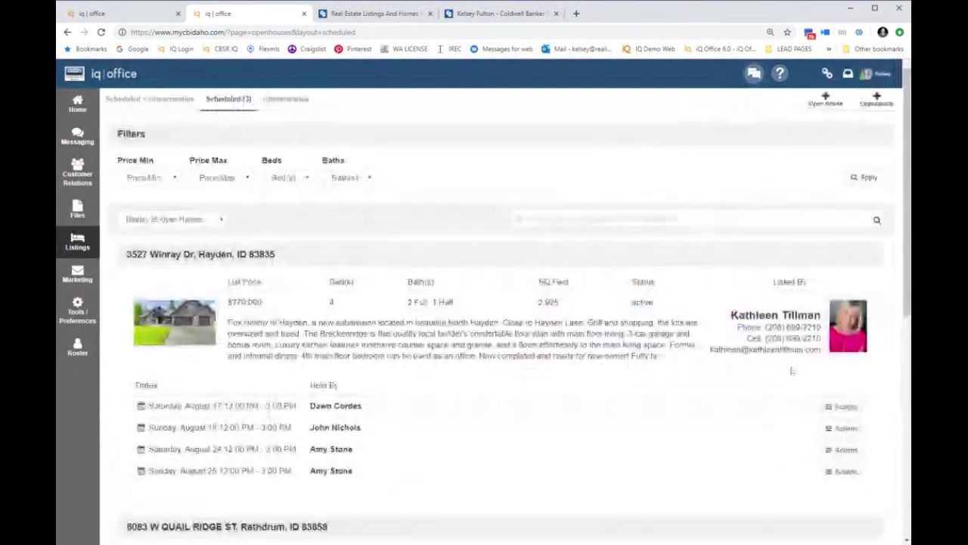
Step: Open the Sign In Page from the Actions menu of the Rathdrum open house
scroll(791, 409, down, 3)
scroll(786, 448, down, 2)
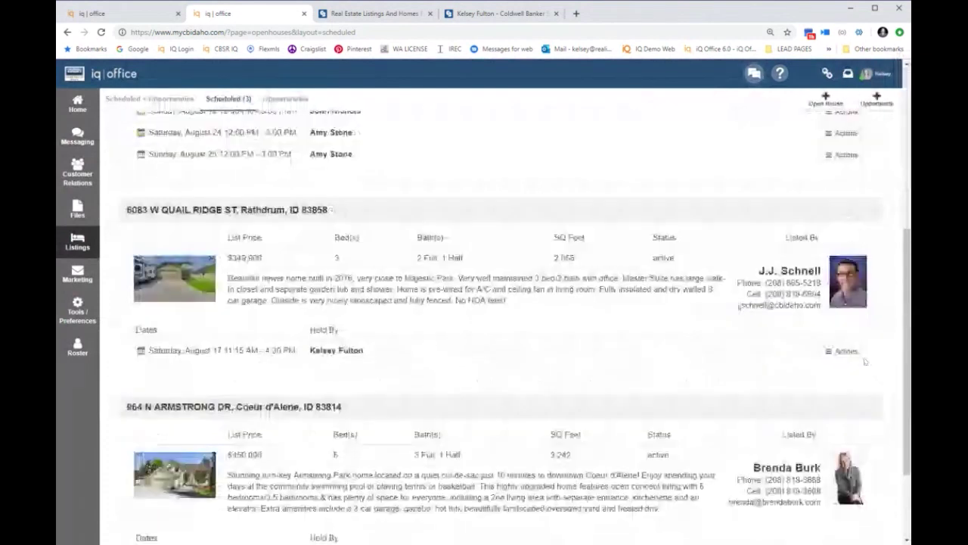
click(845, 352)
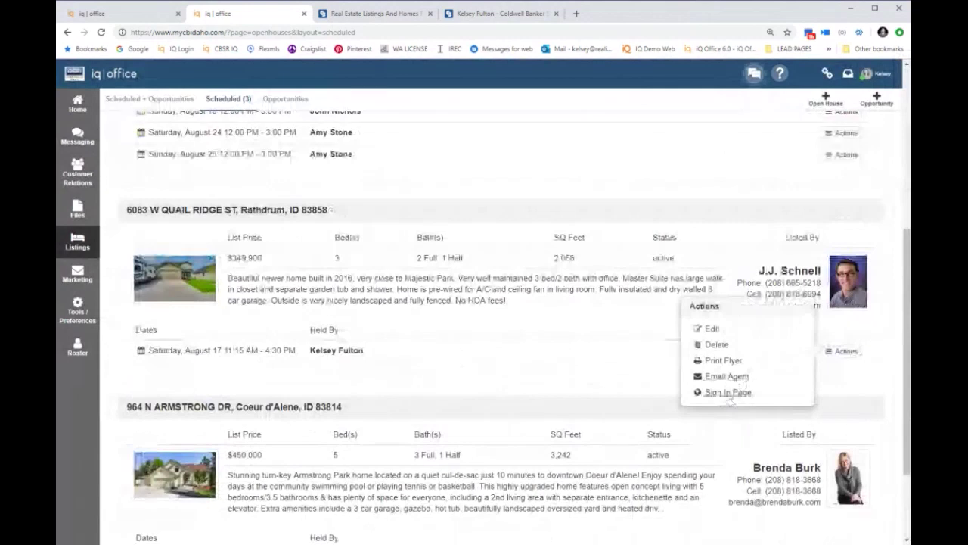
click(729, 396)
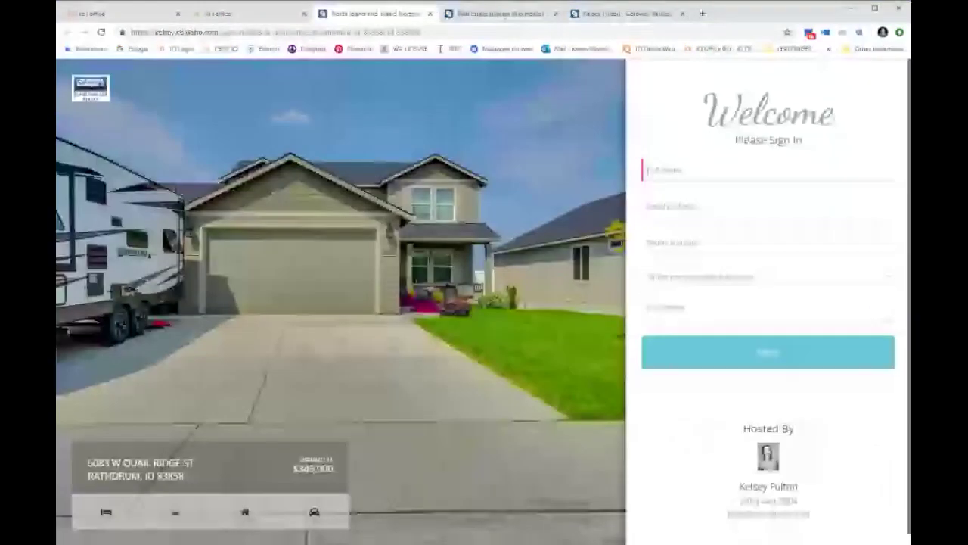
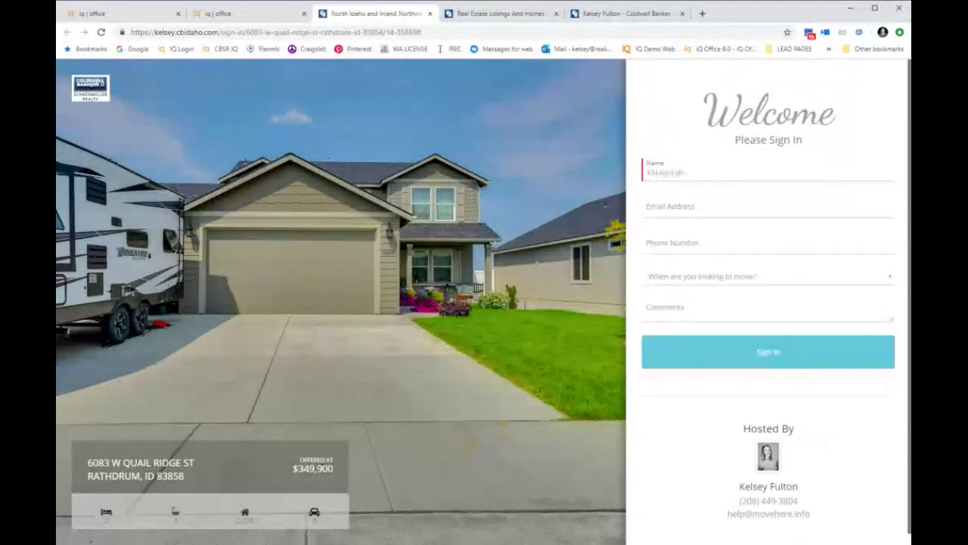
Step: Sign in a visitor with their full name, e-mail, phone number and a 3-6 Months move timeframe
click(768, 209)
key(Tab)
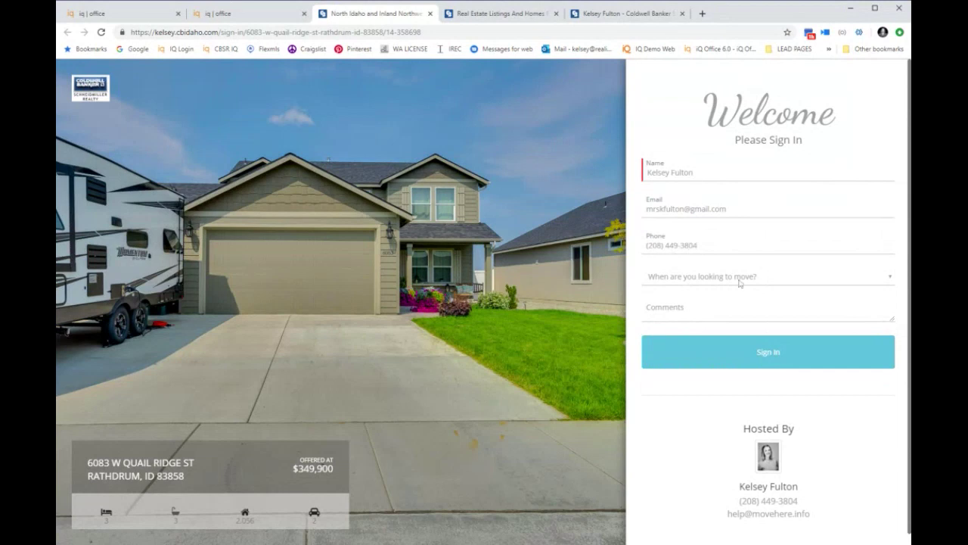
click(740, 282)
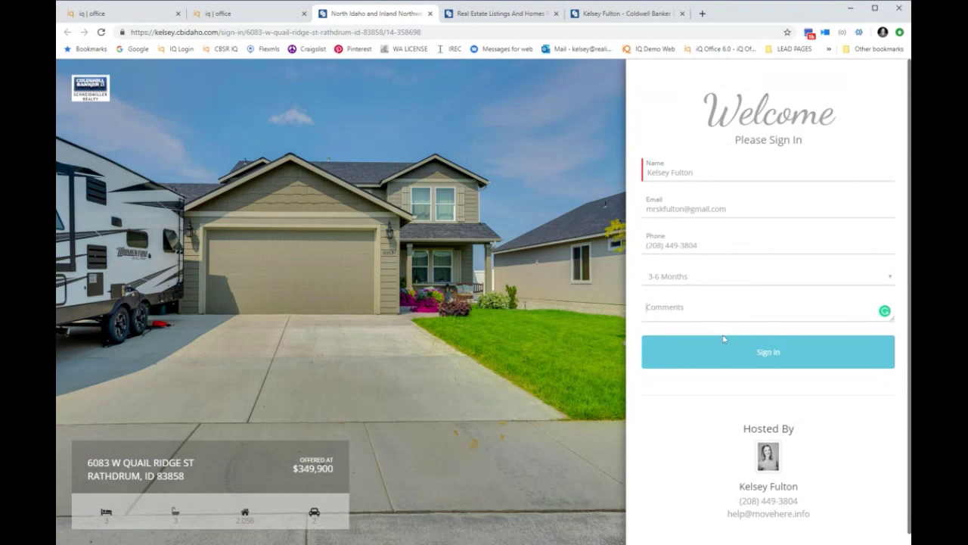
click(723, 342)
Step: Send the property to the visitor by text and e-mail, then choose Finished to reset
key(Return)
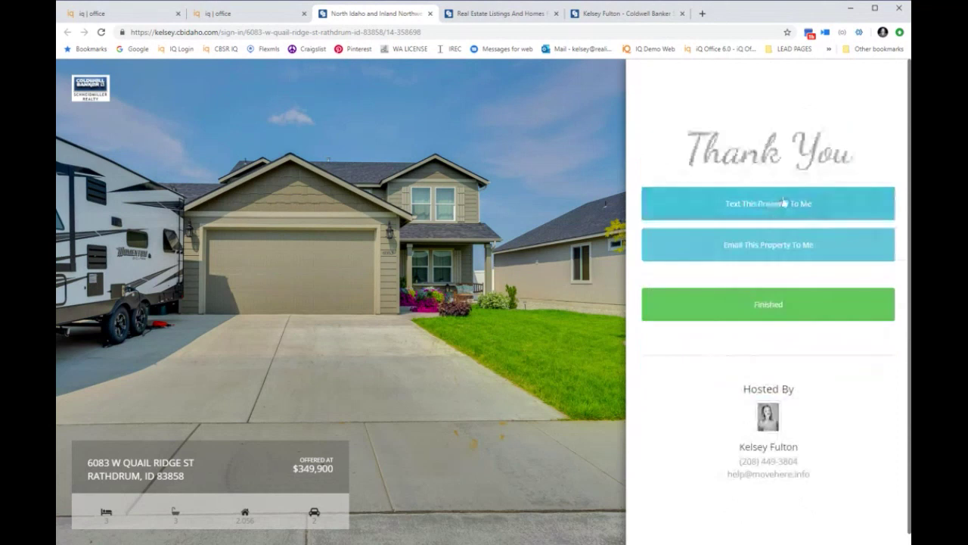
click(784, 203)
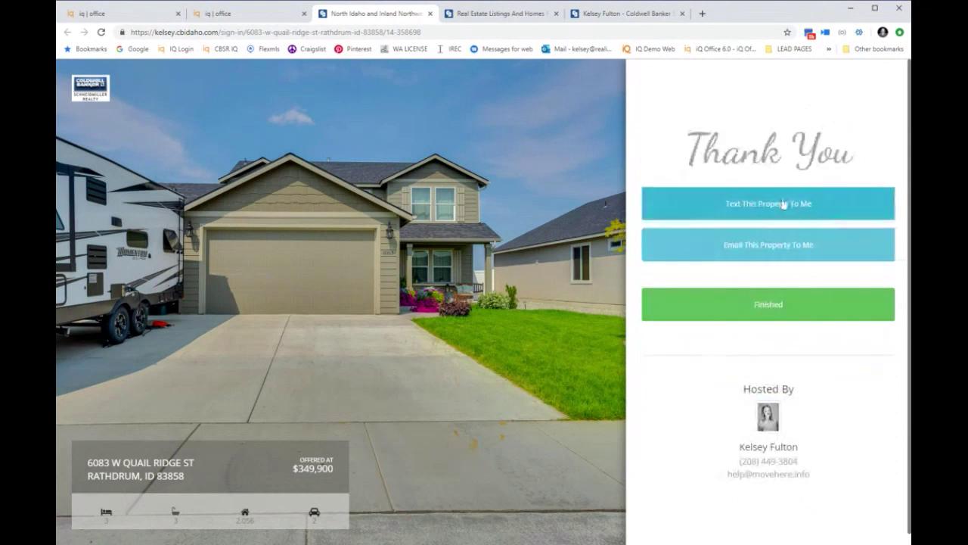
click(761, 257)
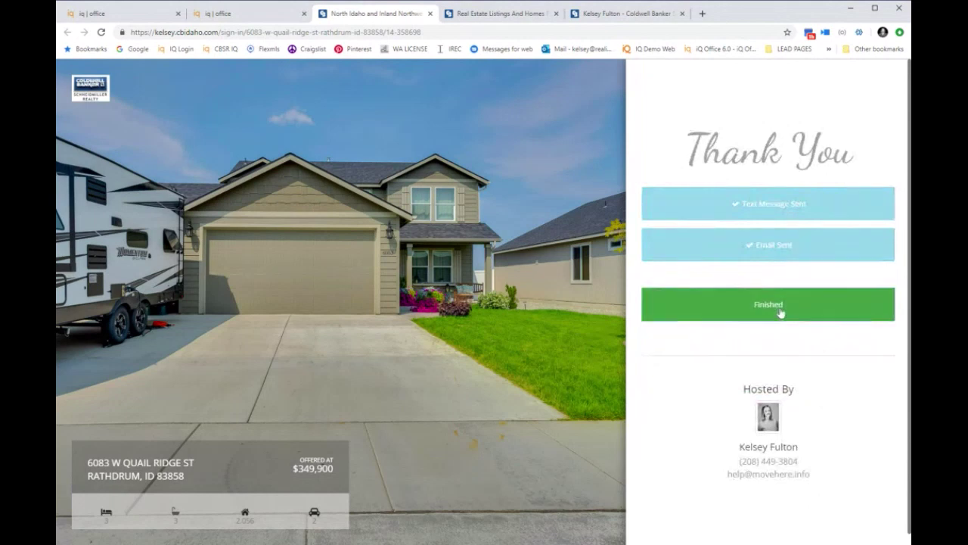
click(733, 306)
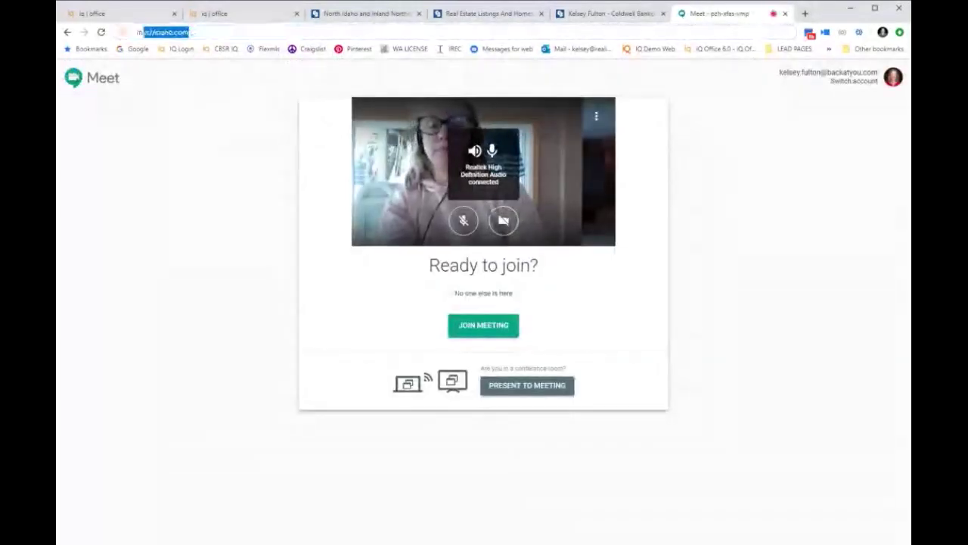
Step: Search 'messages' in the Chrome address bar and open Messages for web
text(messs)
key(BackSpace)
text(ag)
key(BackSpace)
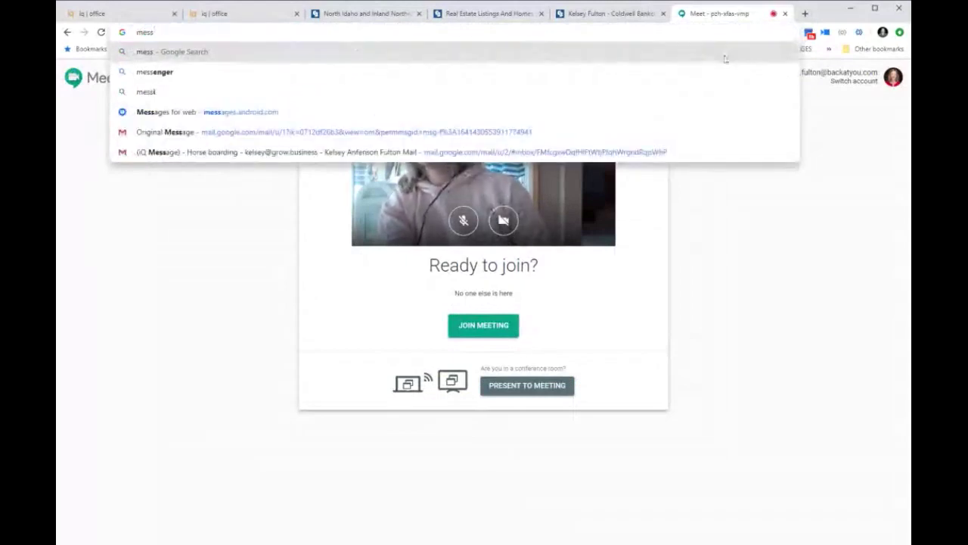
click(604, 116)
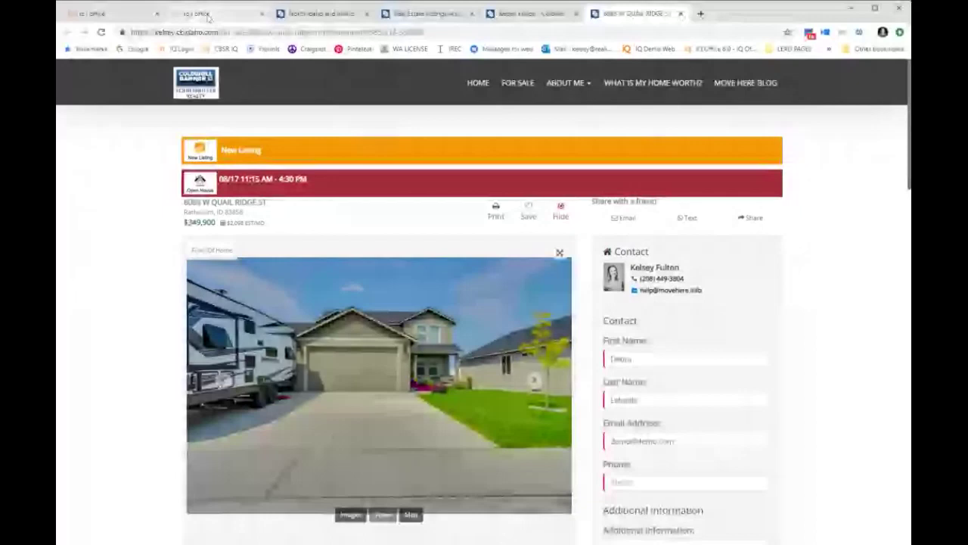
Step: Switch back to the iQ Office tab showing the Leads list
click(209, 15)
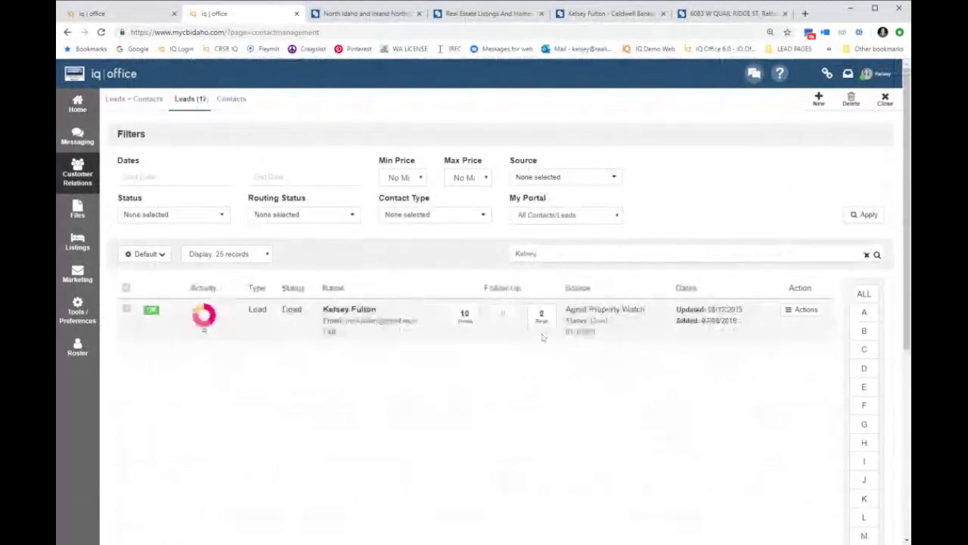
Step: Check the lead's Actions menu, then open the Listings section in the sidebar
click(802, 309)
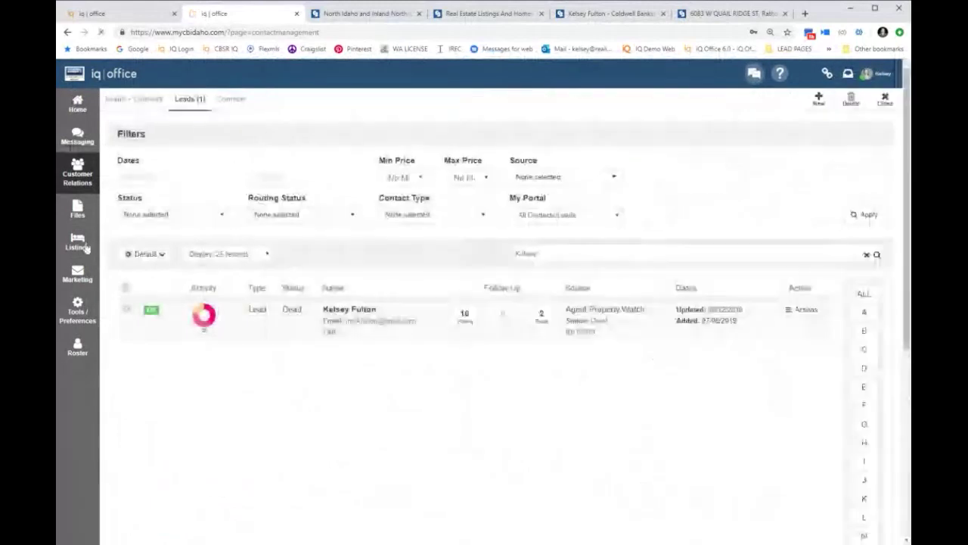
click(79, 242)
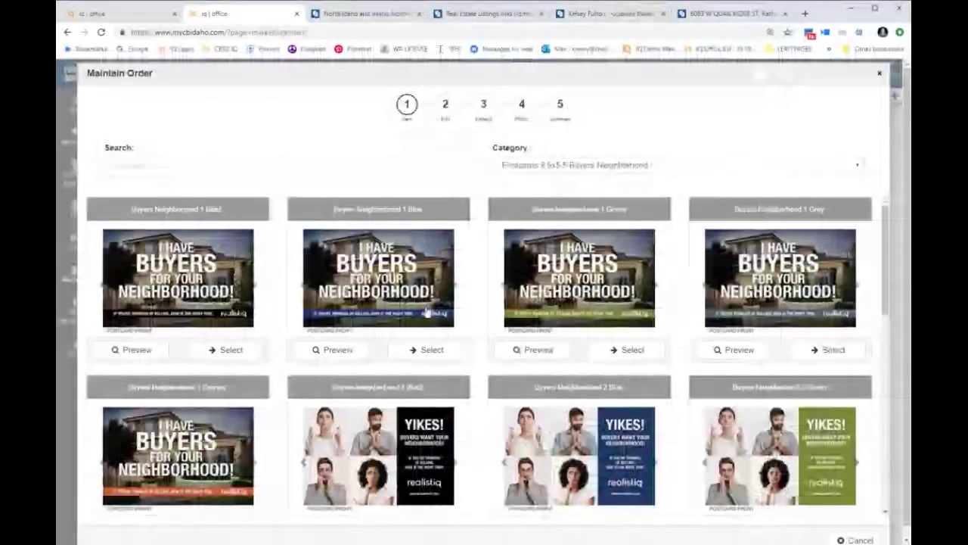
Step: Select the Buyers Neighborhood 4 Black postcard template
scroll(427, 311, down, 5)
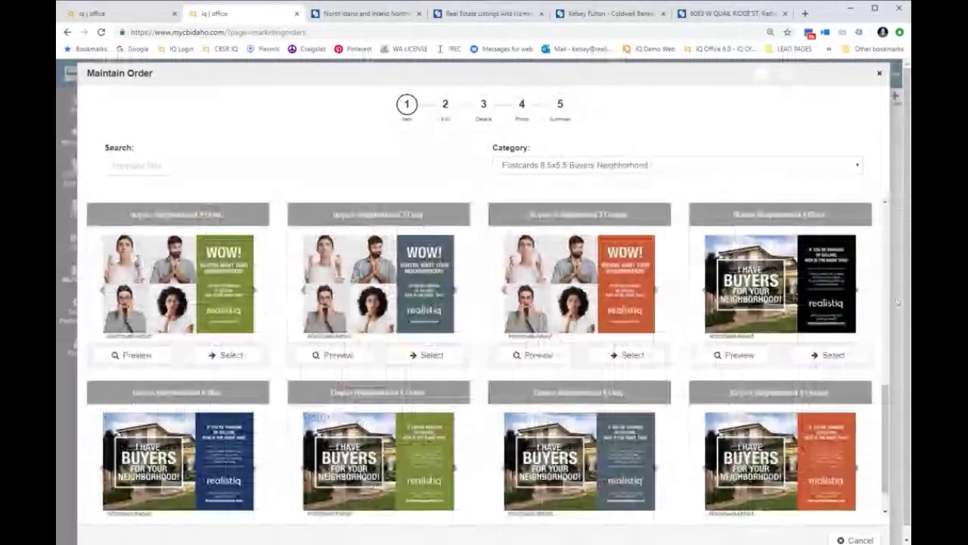
click(835, 355)
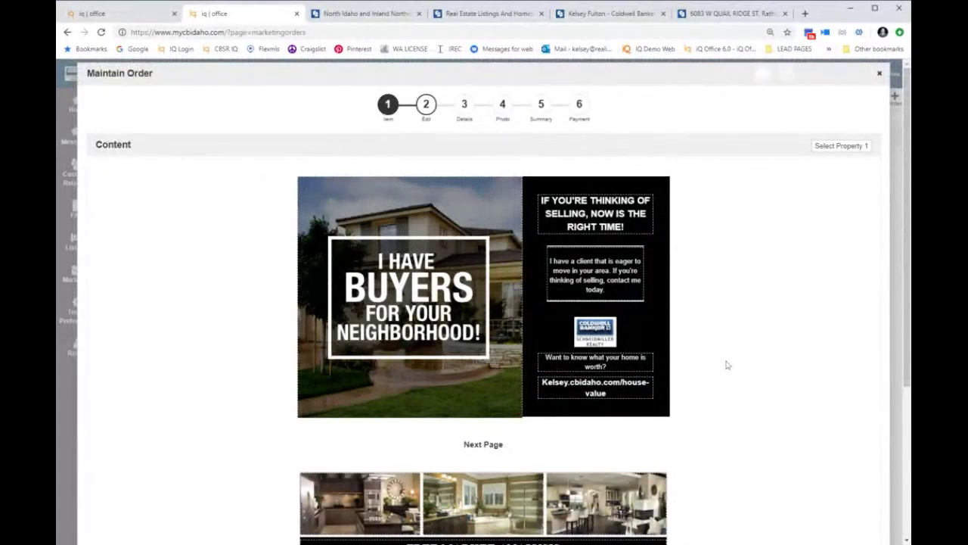
click(861, 150)
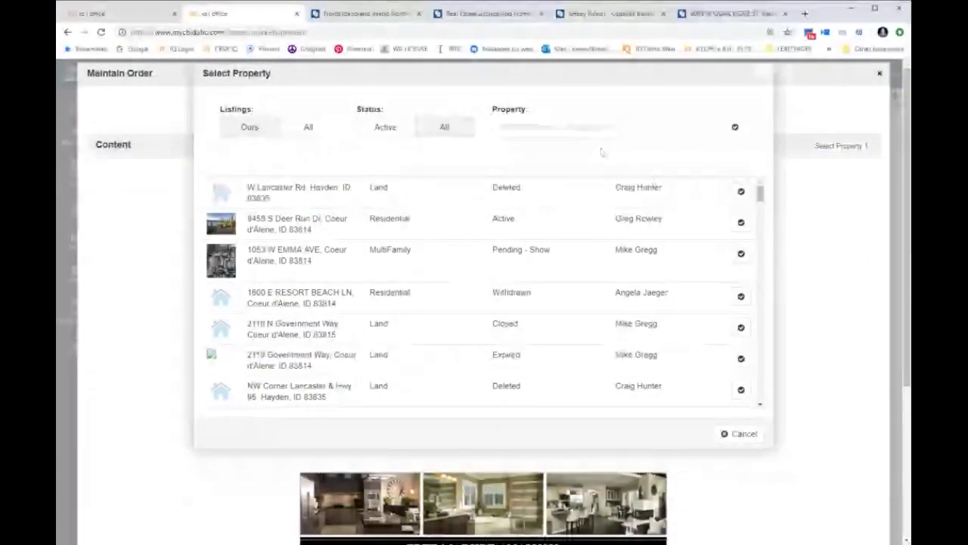
click(529, 127)
text(6083)
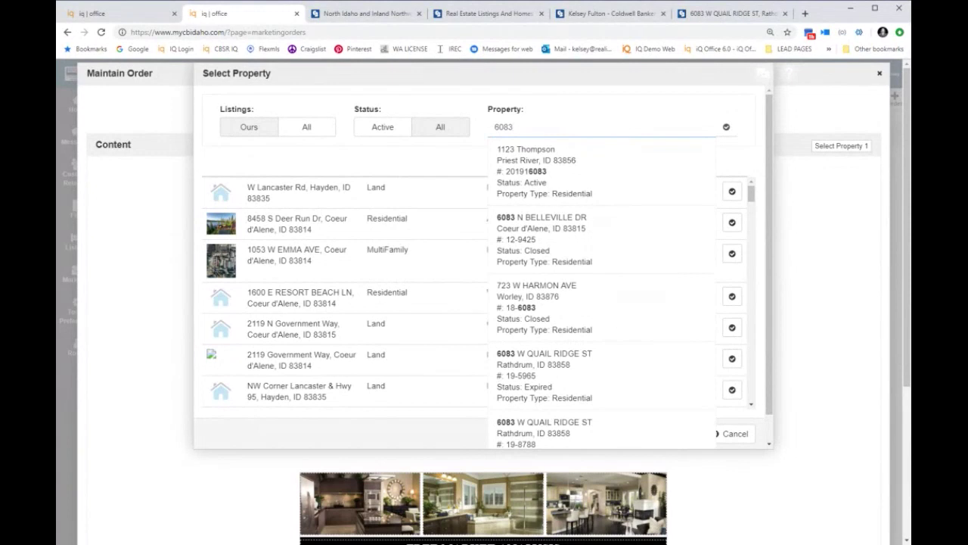
click(617, 374)
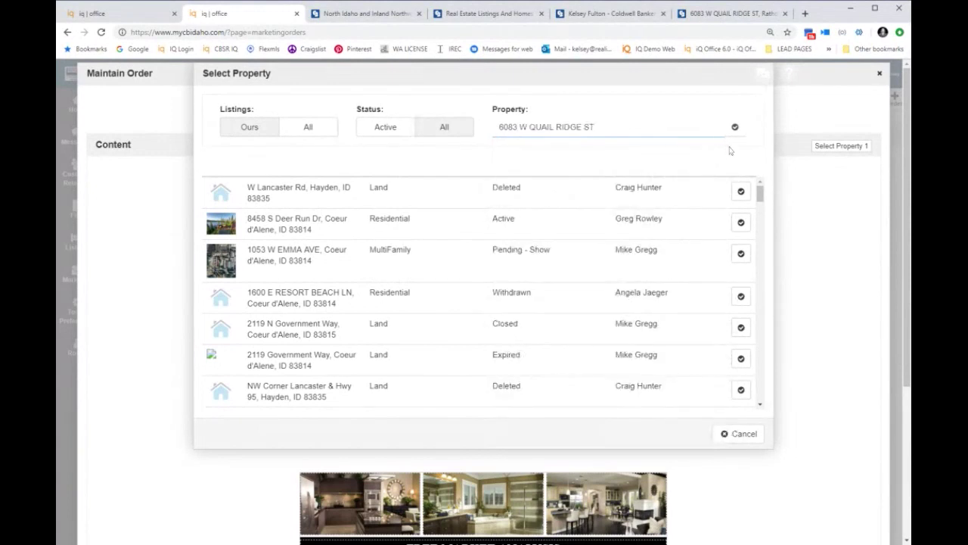
click(734, 126)
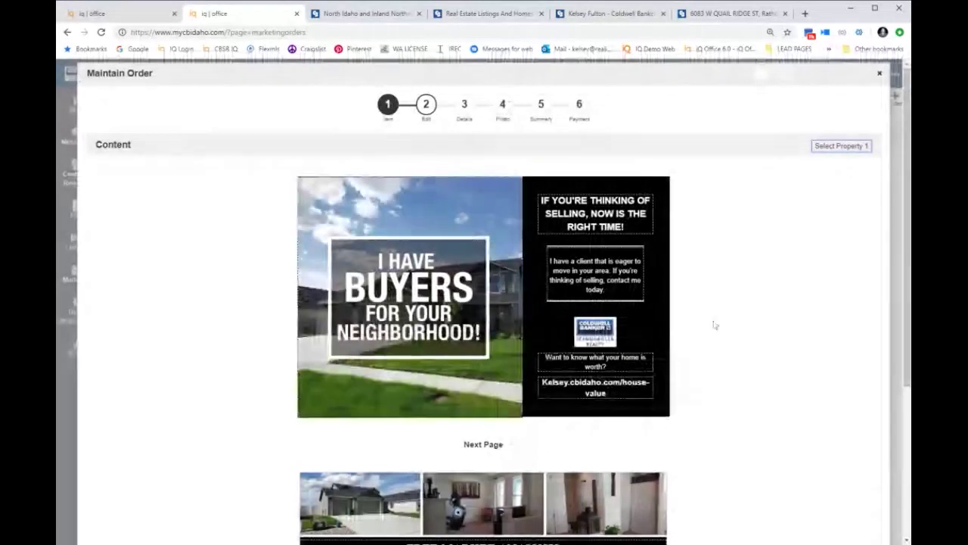
scroll(714, 324, down, 1)
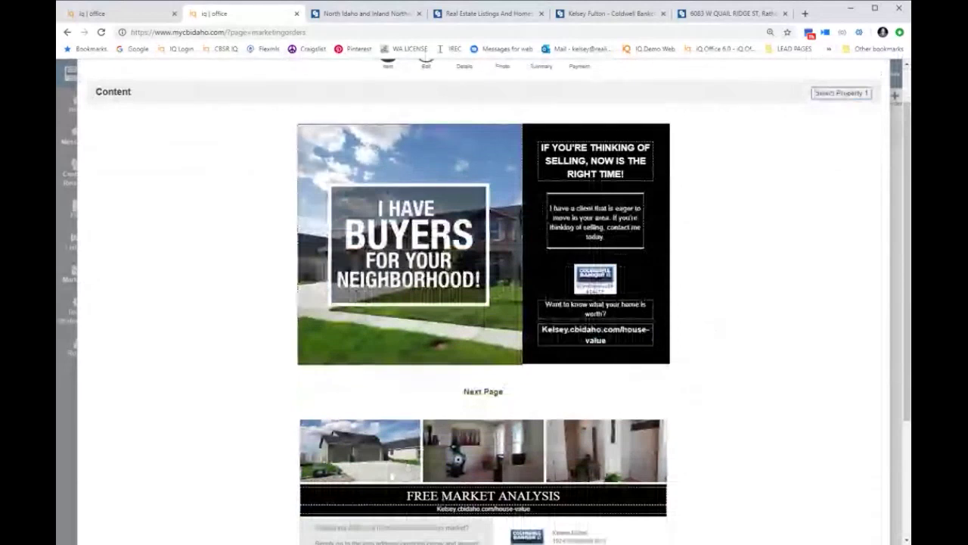
scroll(522, 475, down, 1)
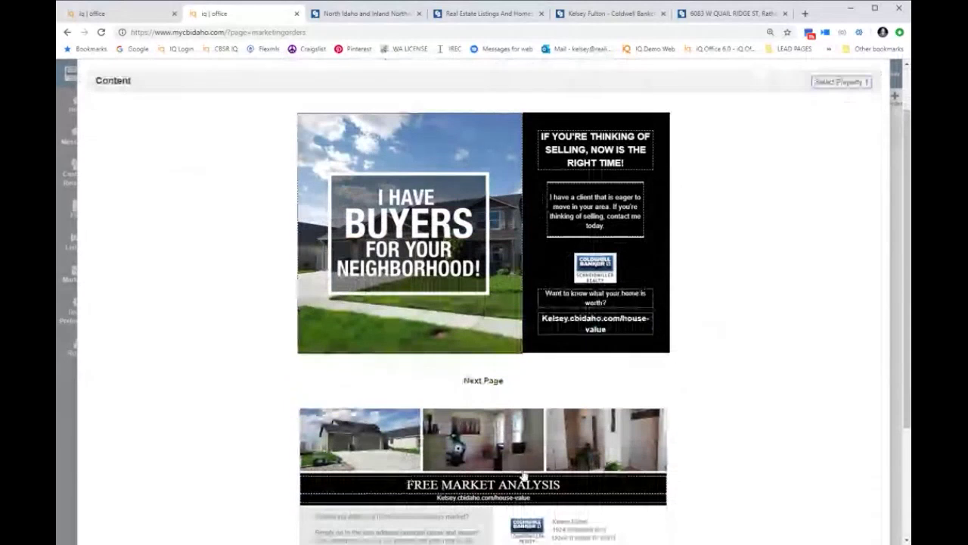
Step: Replace one flyer photo with the lakeside listing photo 19-5965_12.jpg from the Property photos
click(523, 475)
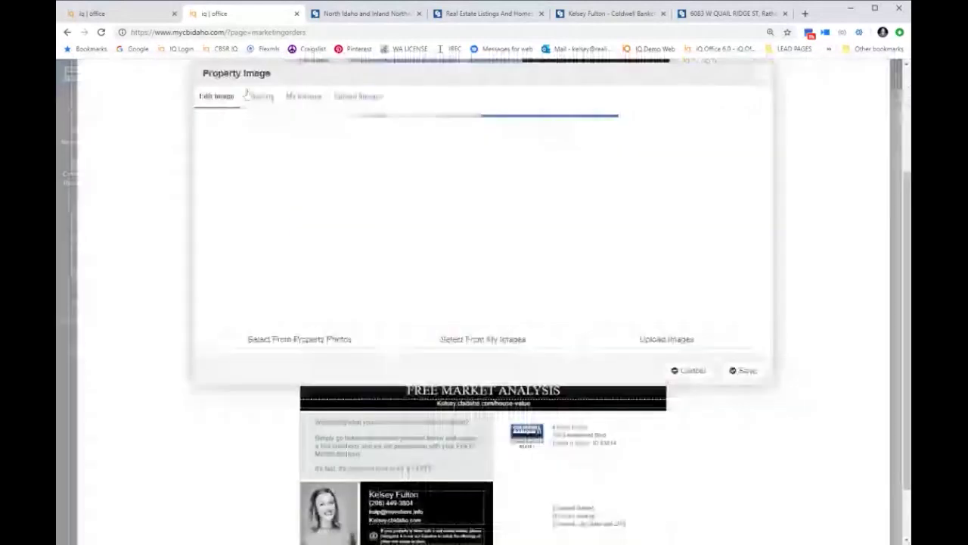
click(258, 97)
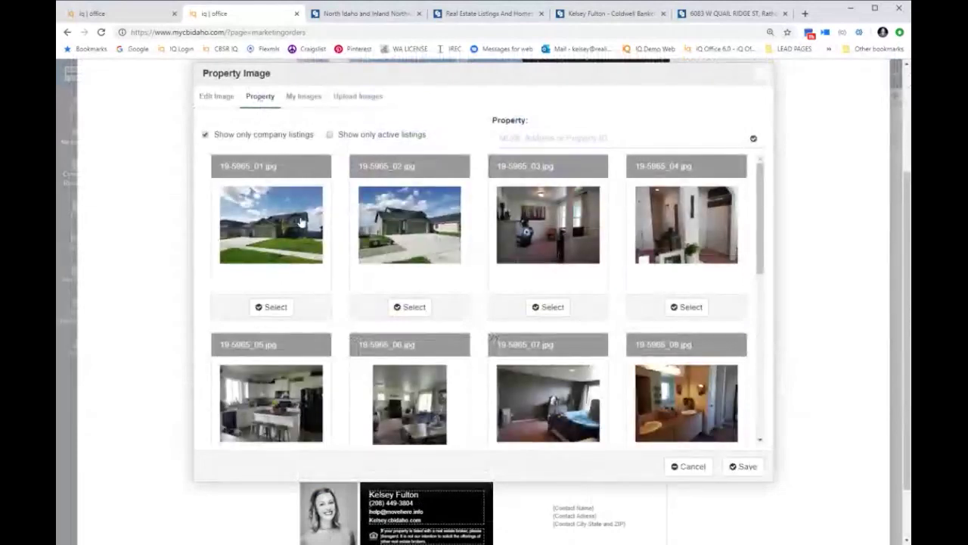
scroll(301, 221, down, 3)
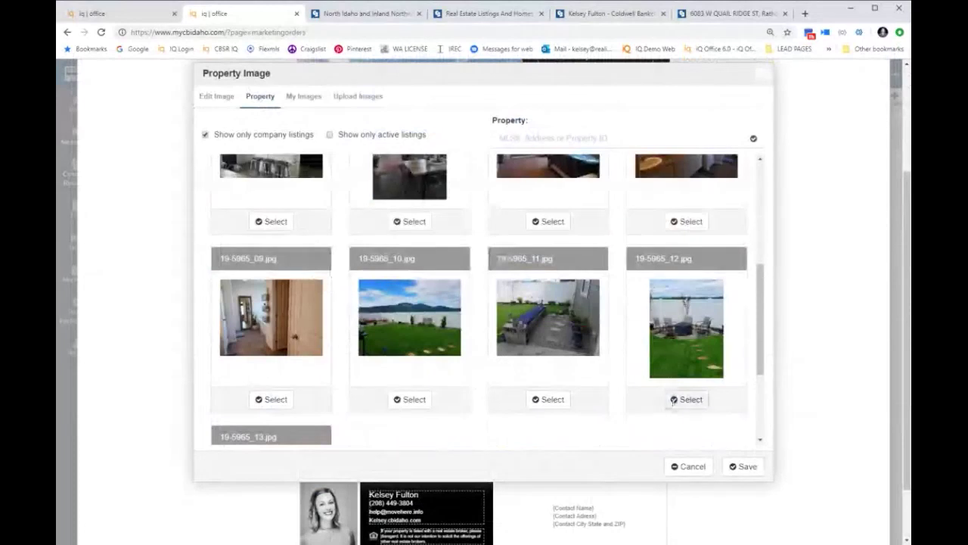
click(673, 401)
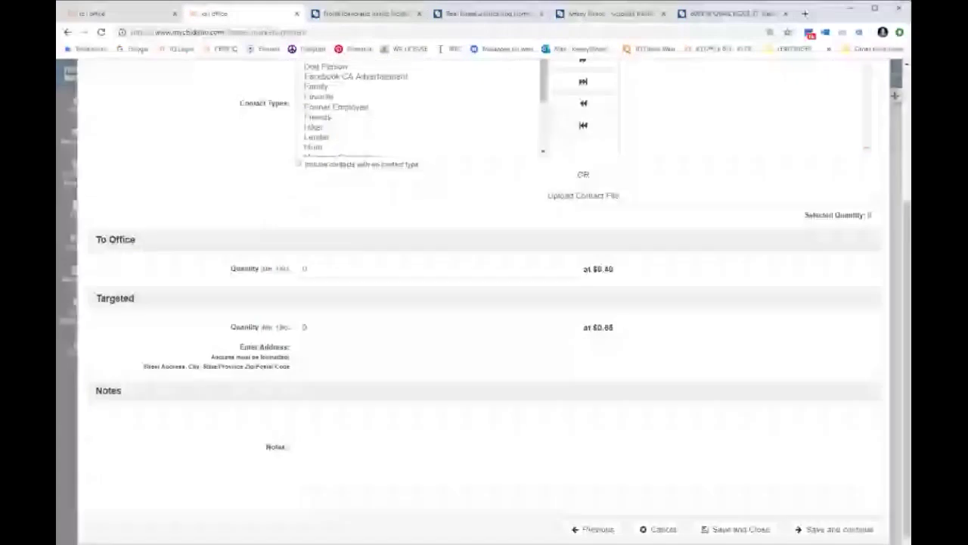
Step: Set the Targeted postcard quantity to 100
scroll(647, 418, up, 3)
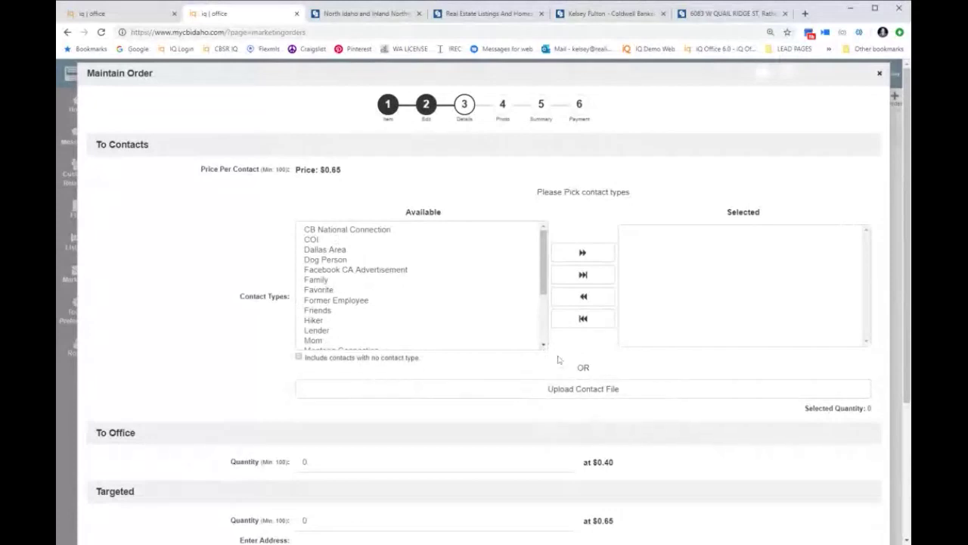
scroll(559, 359, down, 3)
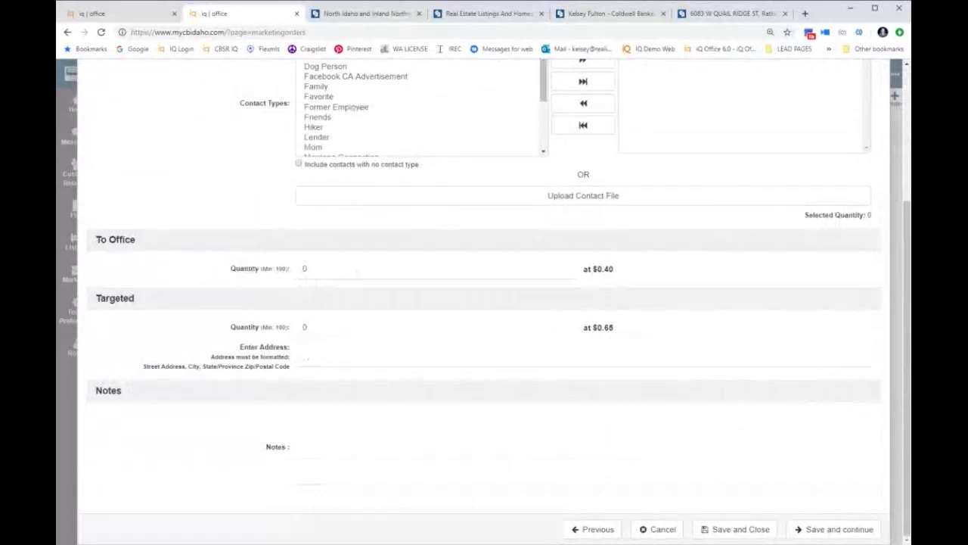
drag(231, 269, 297, 277)
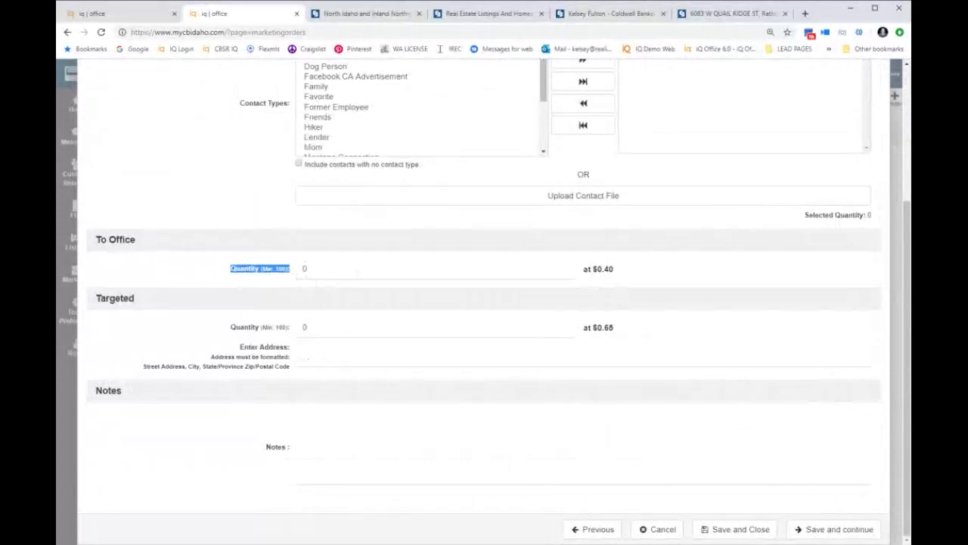
drag(306, 329, 278, 337)
key(Tab)
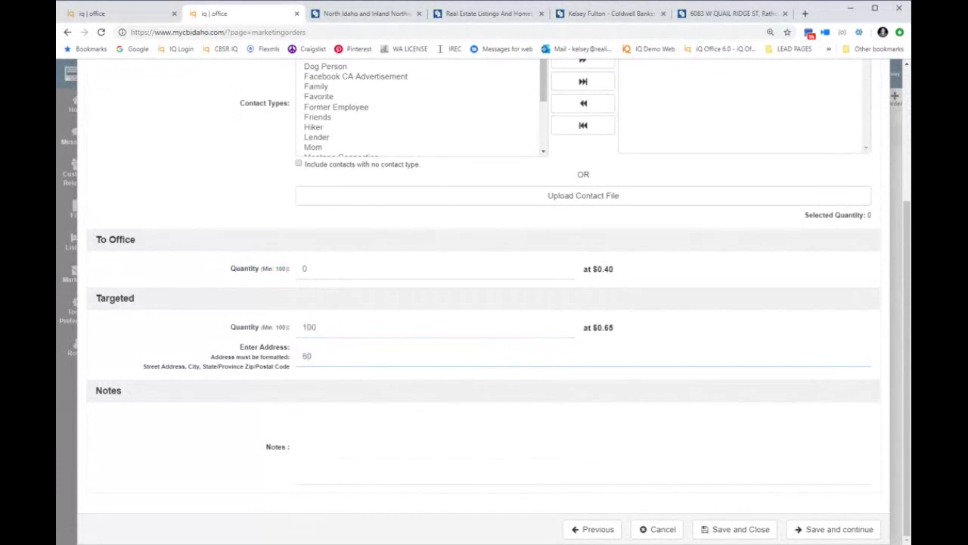
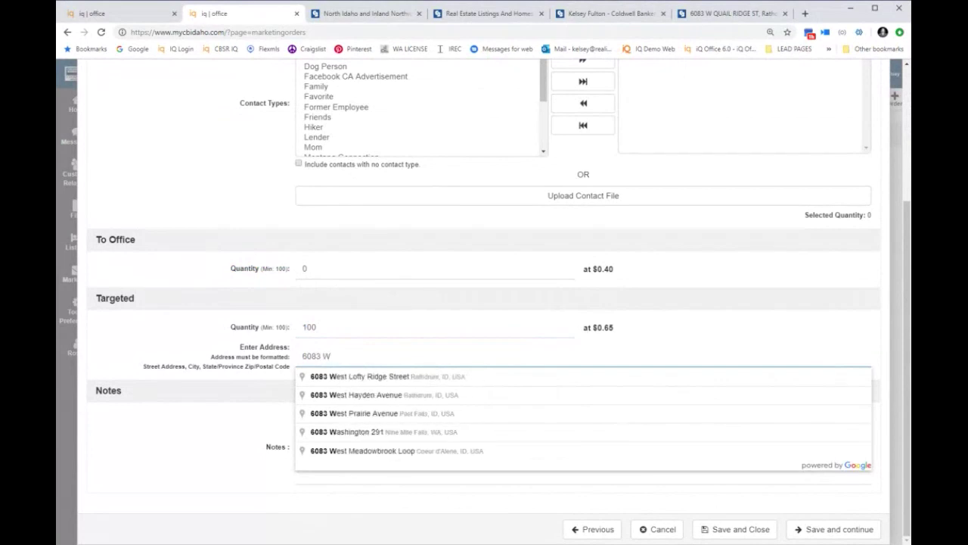
key(BackSpace)
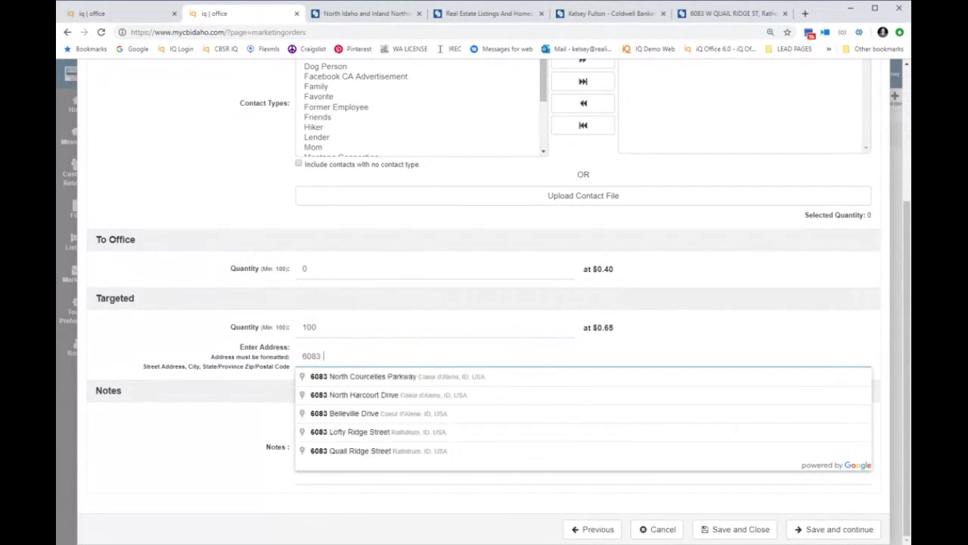
click(344, 452)
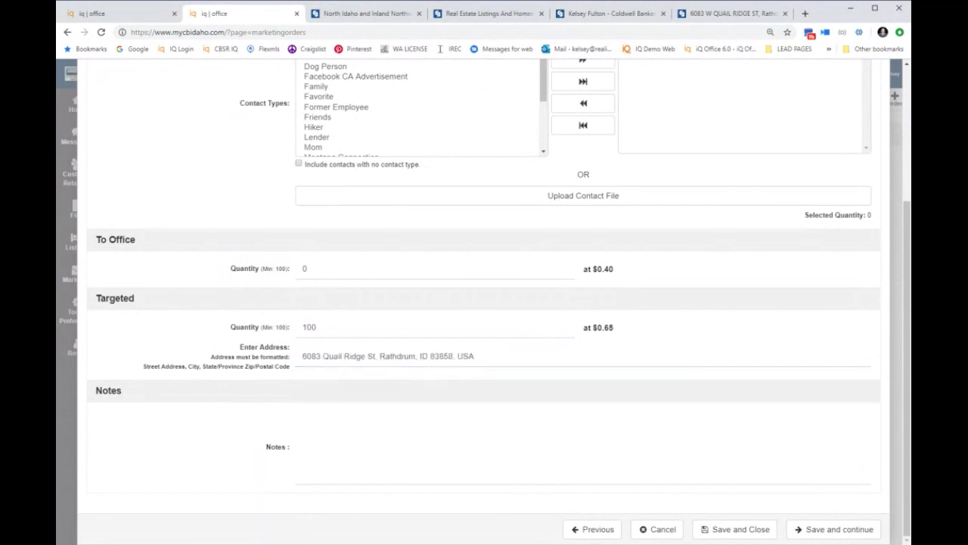
click(835, 528)
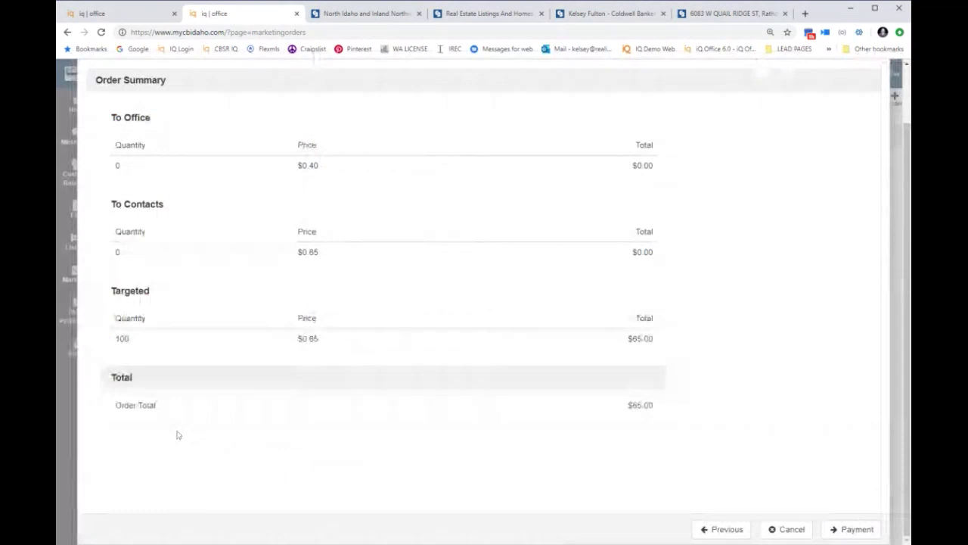
Step: Proceed to Payment and choose Pay Later to submit the postcard order unpaid
click(849, 530)
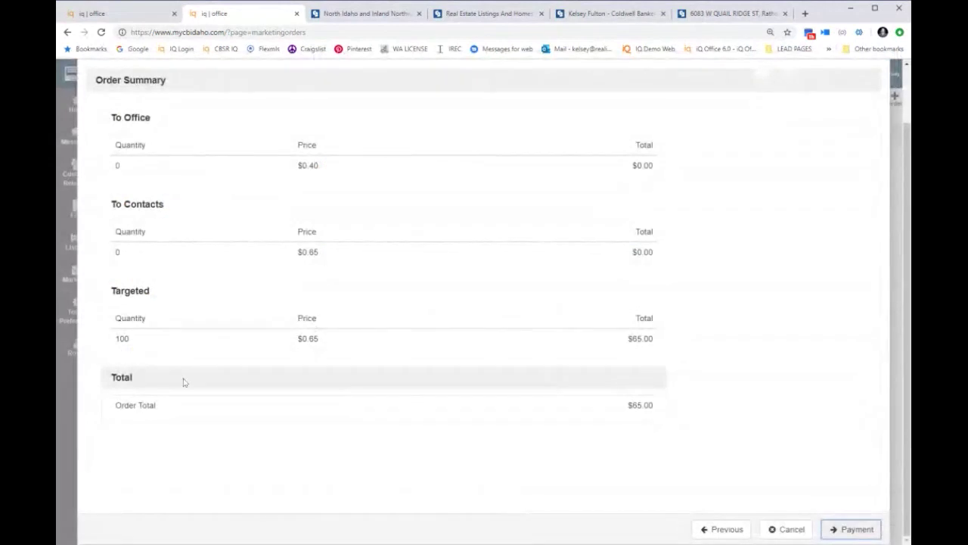
click(863, 532)
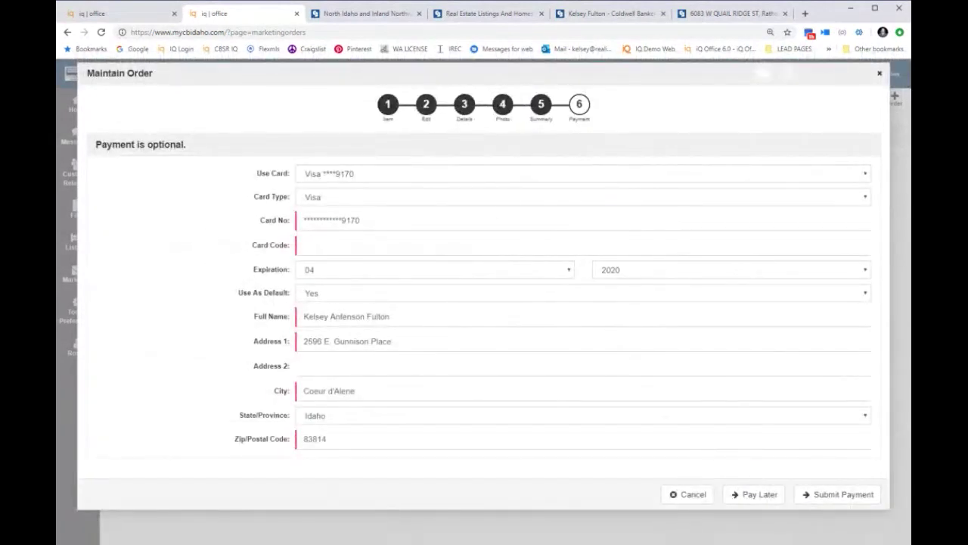
click(759, 495)
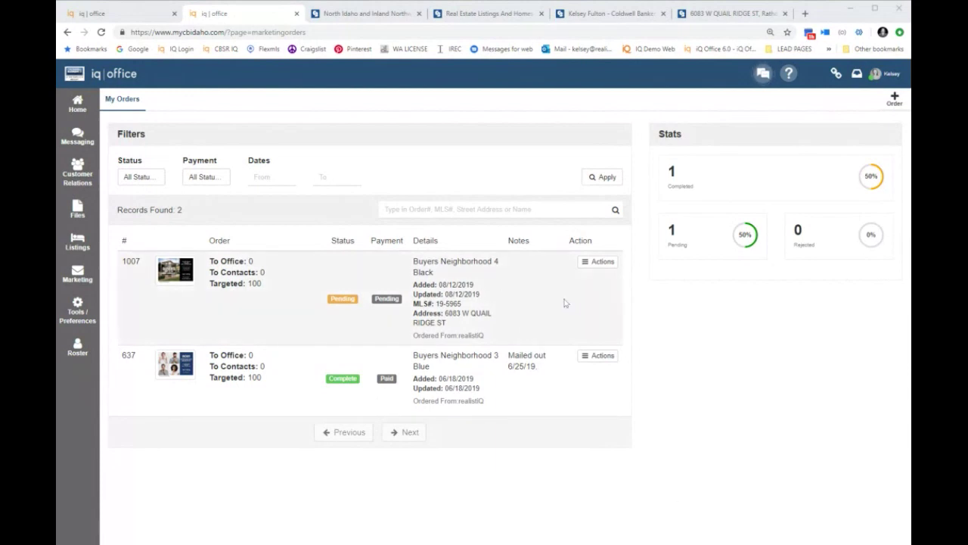
Step: Check the Marketing flyout, then show the Actions for the pending Buyers Neighborhood 4 Black order
click(76, 275)
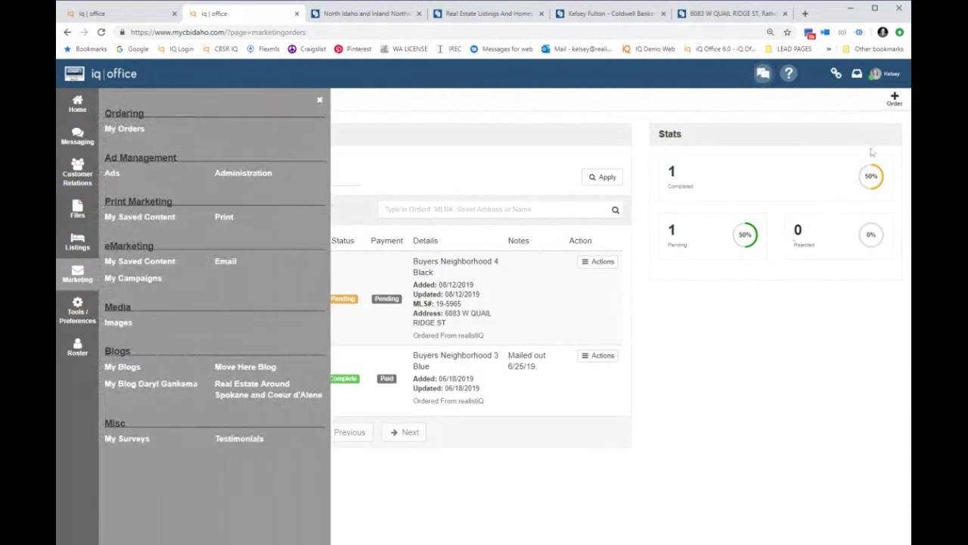
click(319, 99)
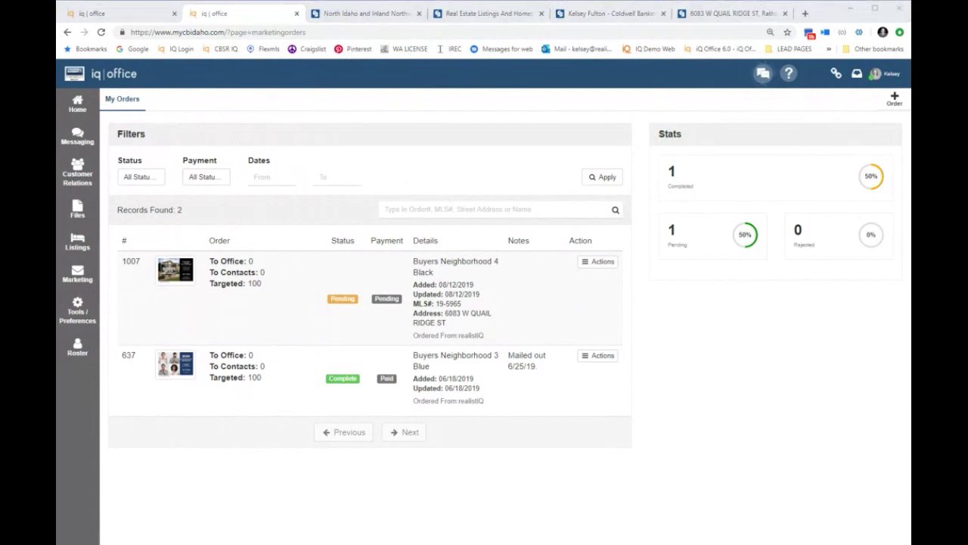
click(597, 261)
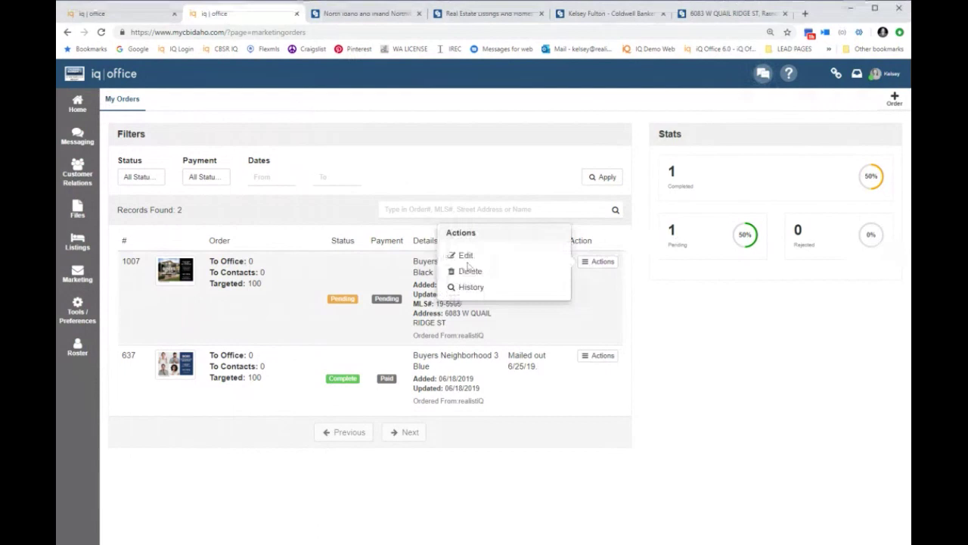
Step: Edit order 1007's targeted quantity to 150, then cancel to discard the change
click(466, 258)
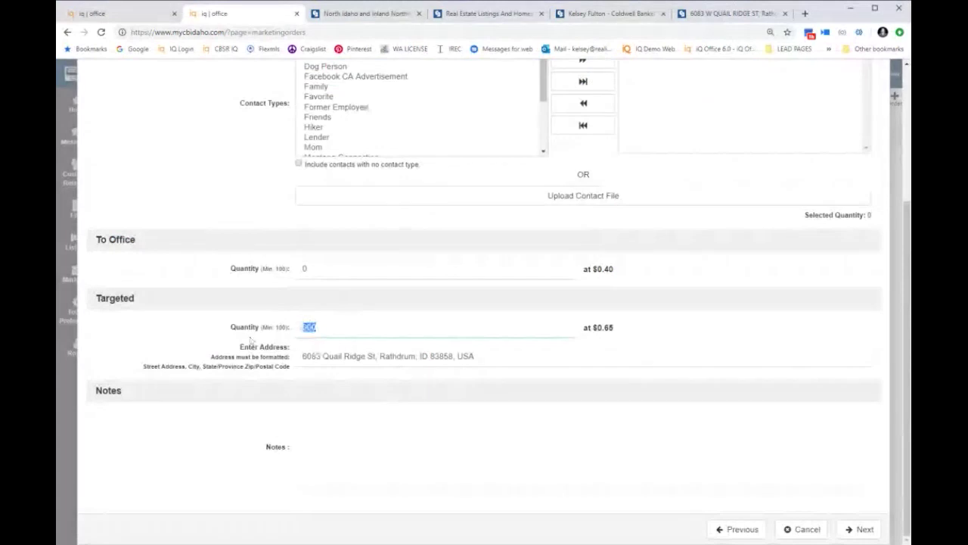
text(1500)
key(BackSpace)
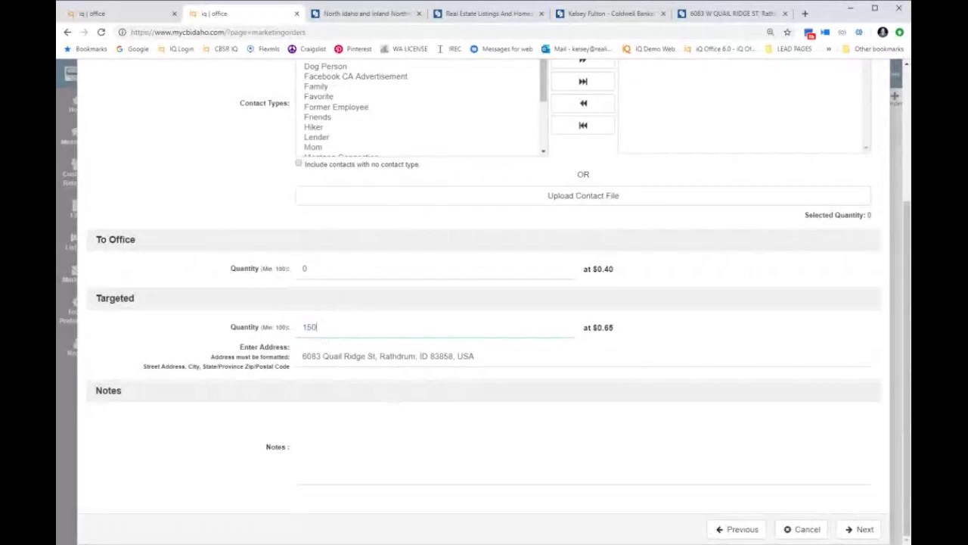
triple_click(232, 326)
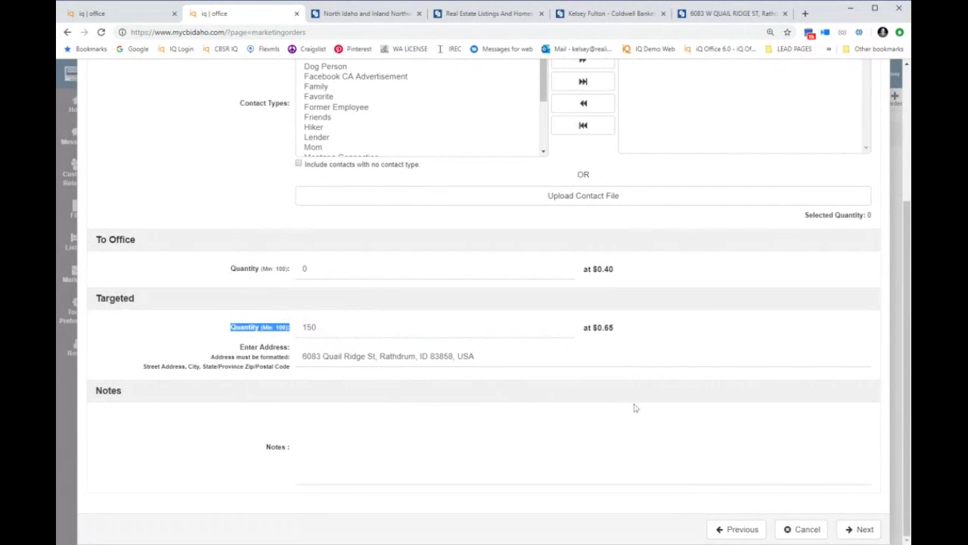
click(805, 529)
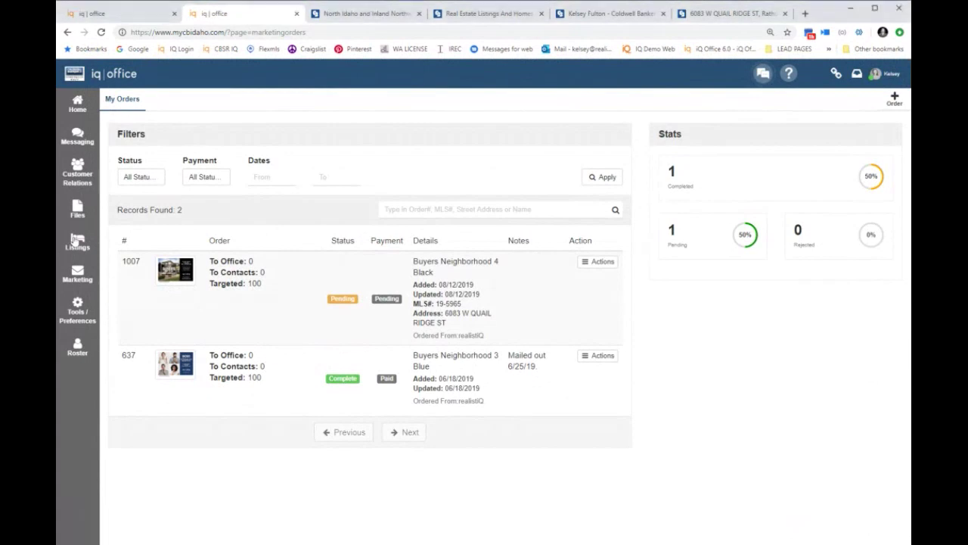
Step: Review the scheduled open houses and a row's actions, then go to the Listings page
click(75, 240)
click(120, 281)
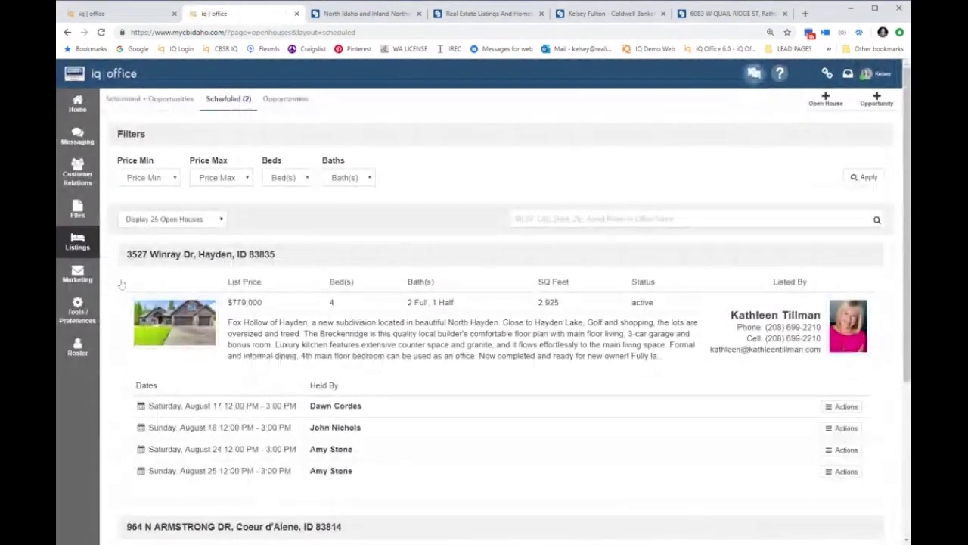
click(845, 408)
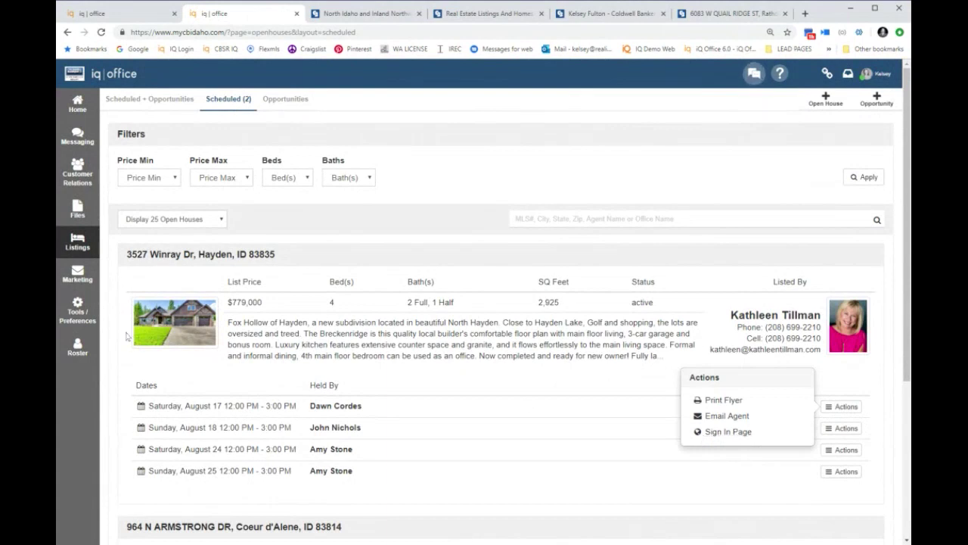
click(74, 244)
click(121, 129)
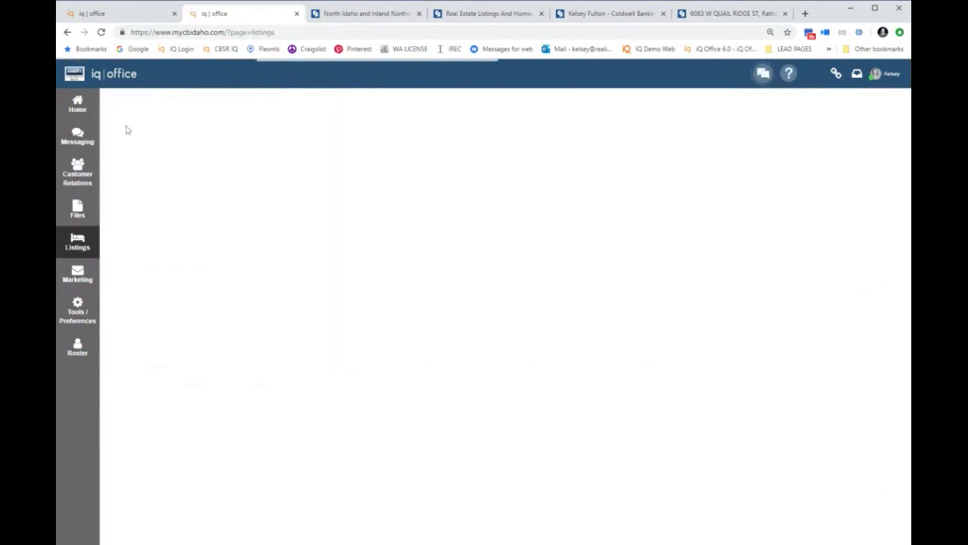
click(198, 101)
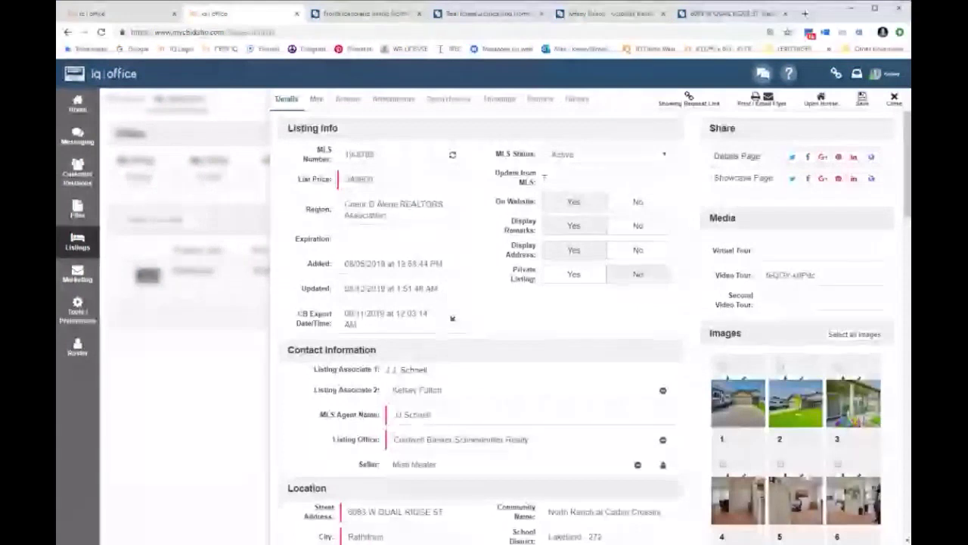
key(F5)
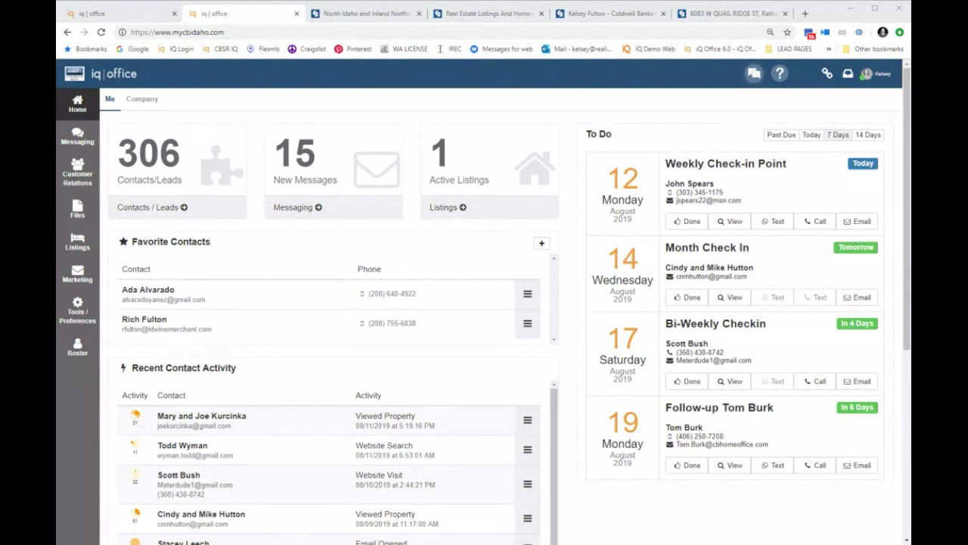
Step: From Marketing > My Orders, choose Edit on order 1007's Actions menu
click(77, 274)
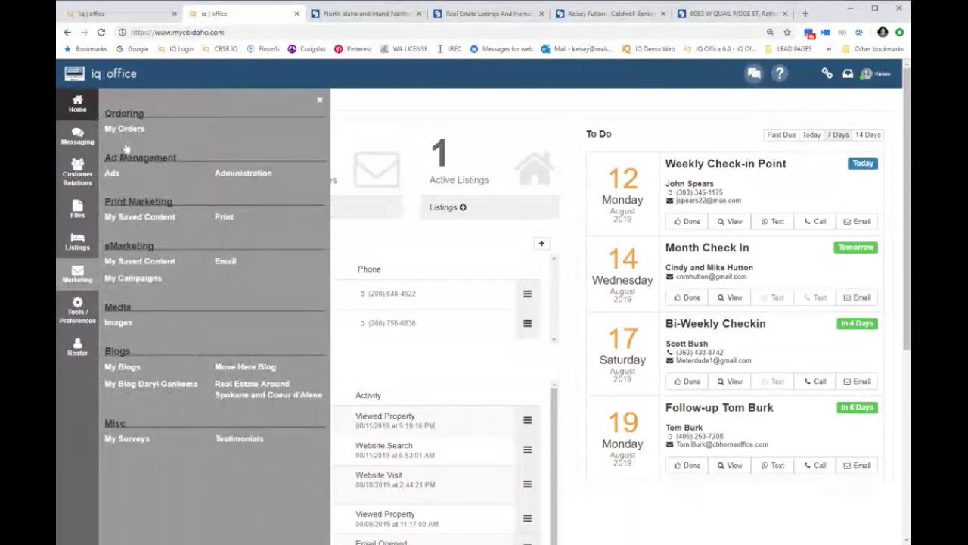
click(124, 132)
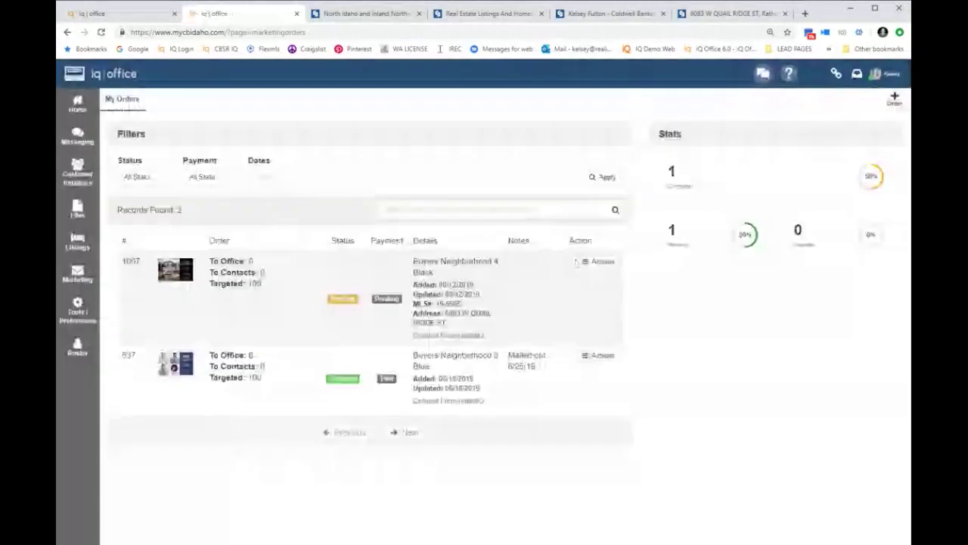
click(579, 261)
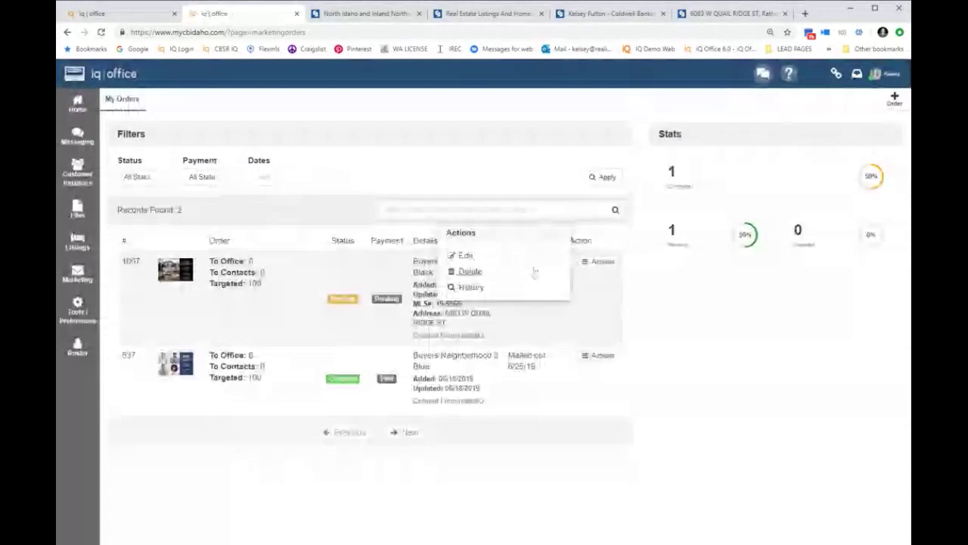
click(535, 271)
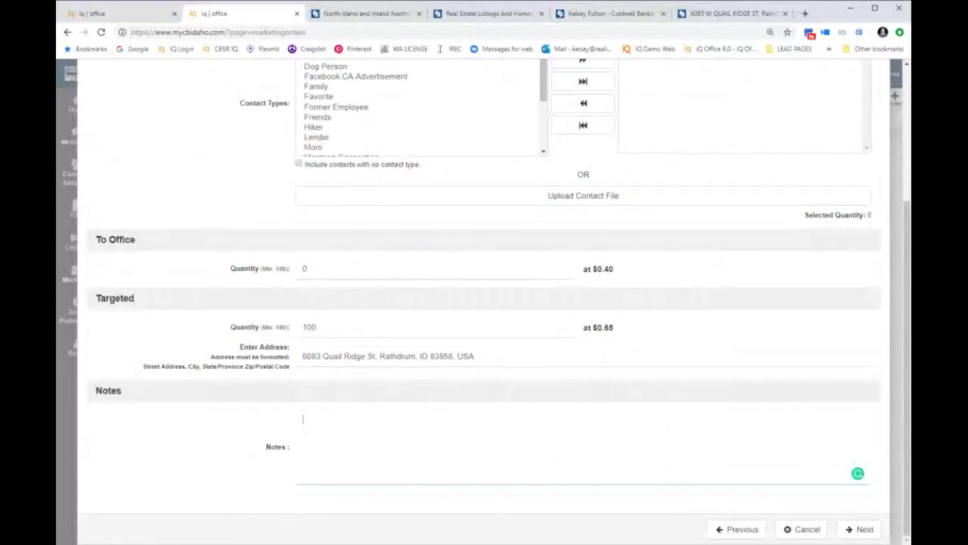
Step: Highlight order 1007's To Contacts heading, then switch to the property sign-in page tab
scroll(491, 303, up, 5)
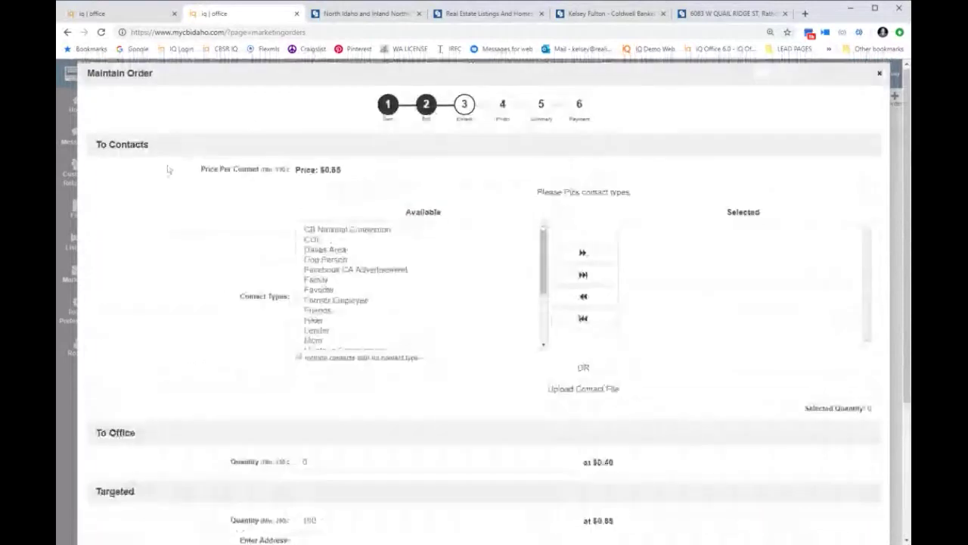
drag(89, 145, 155, 147)
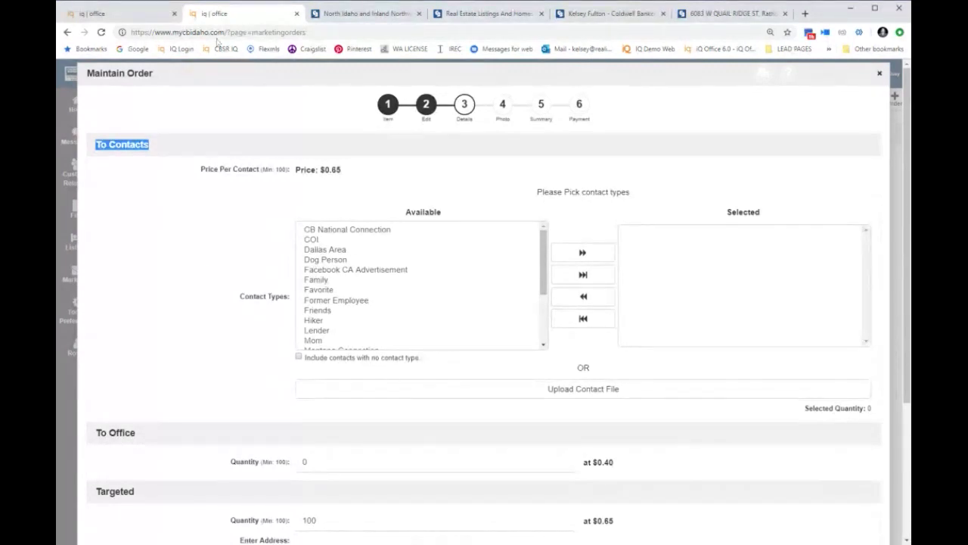
click(359, 18)
Step: Load Facebook from the address bar
click(363, 32)
text(face)
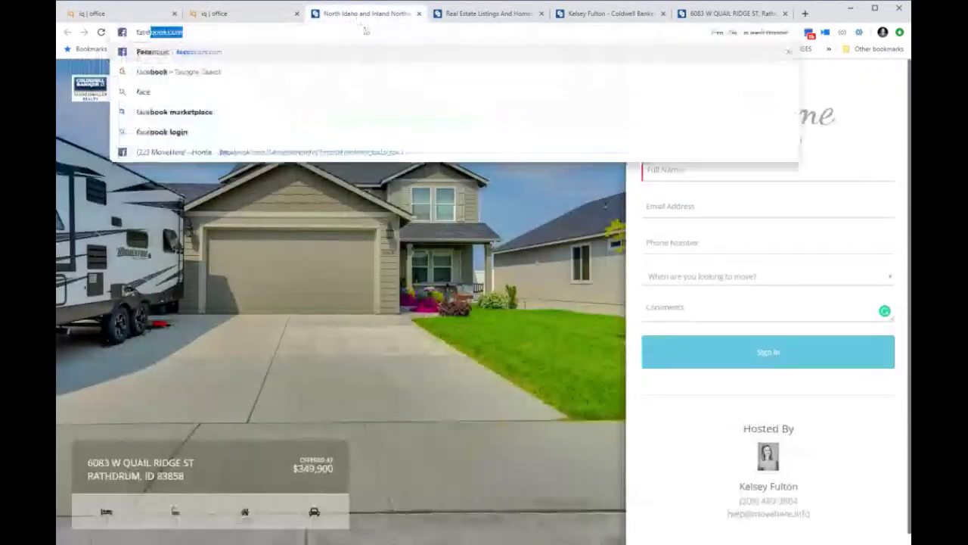
key(Return)
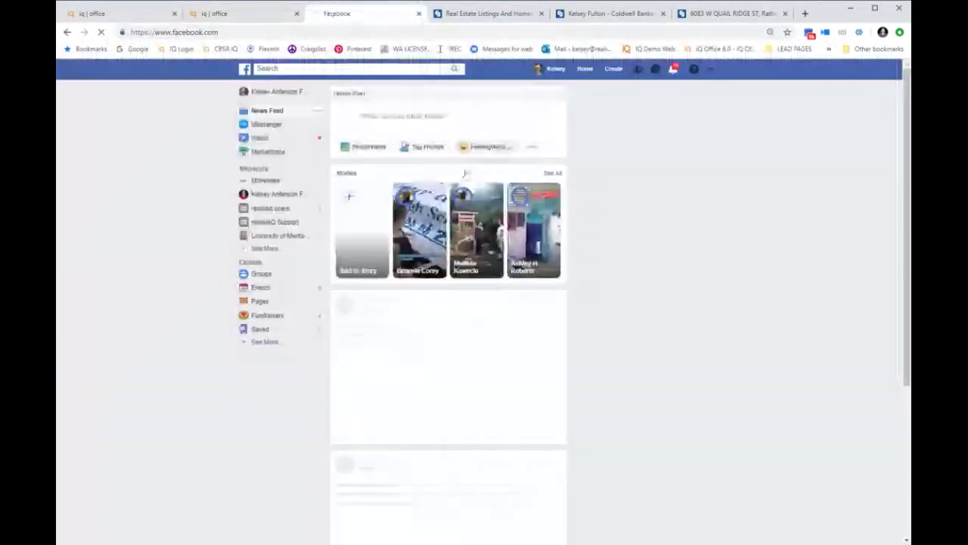
Step: Open the realistiq users group, then switch to the Real Estate Listings tab
click(278, 210)
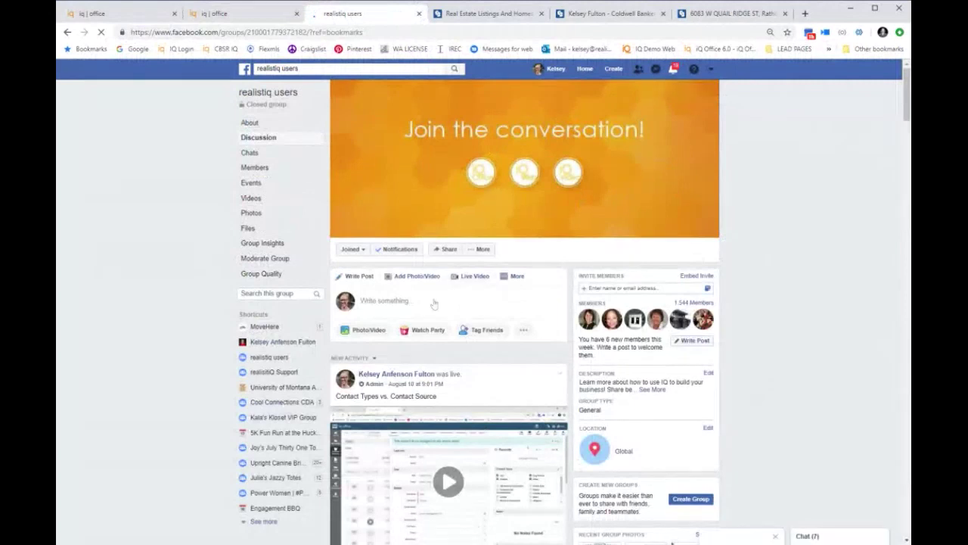
scroll(522, 451, down, 4)
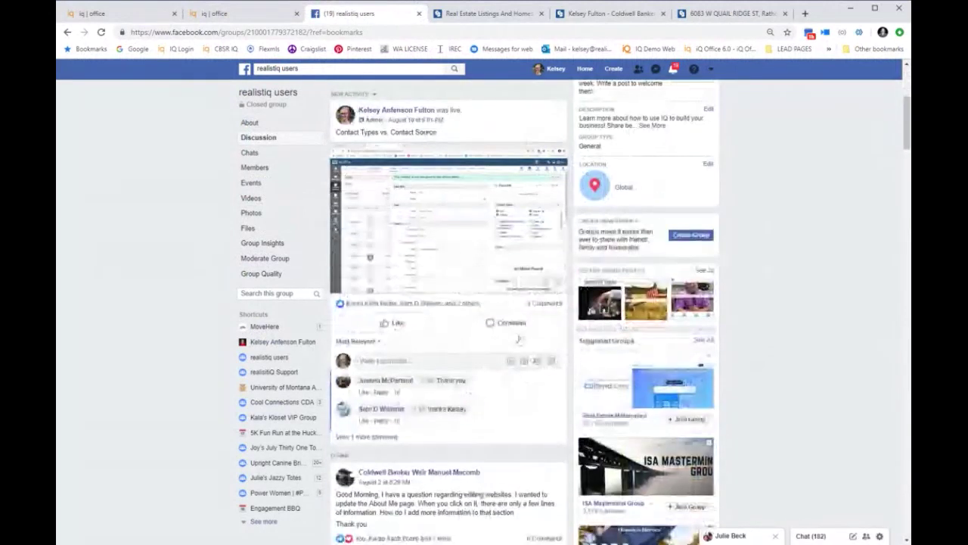
scroll(522, 452, up, 4)
click(484, 15)
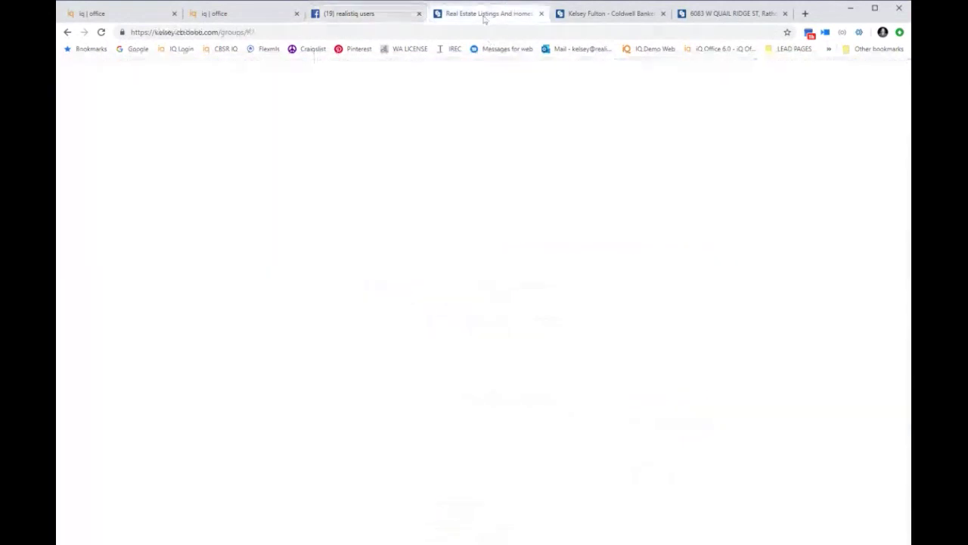
Step: Load YouTube, open the Realistiq Support channel page, then move to the agent portal tab
key(ctrl+l)
text(y)
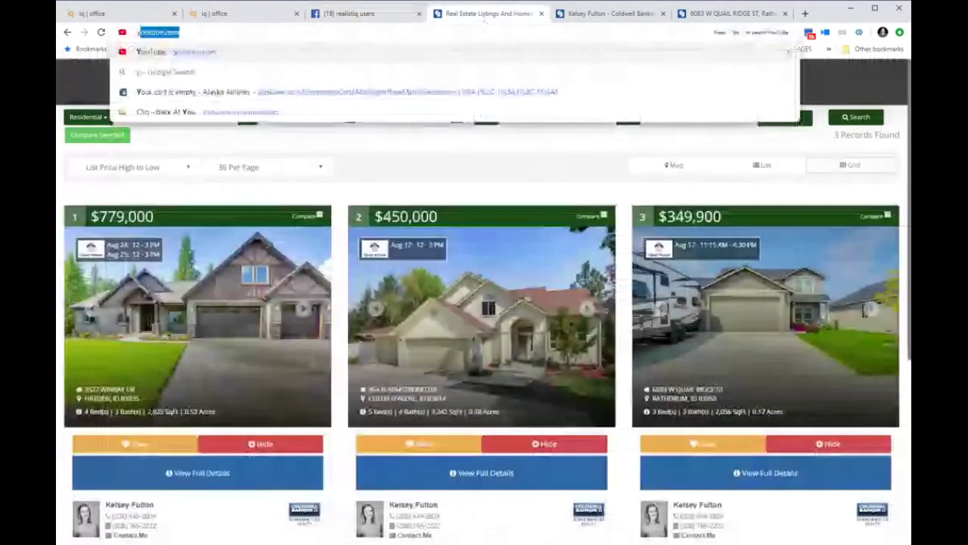
text(outube)
key(Return)
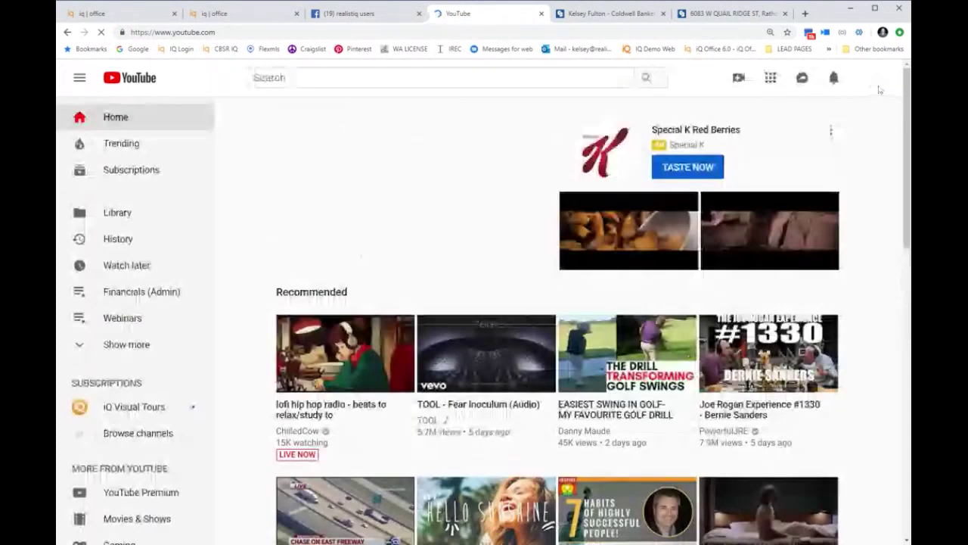
click(873, 78)
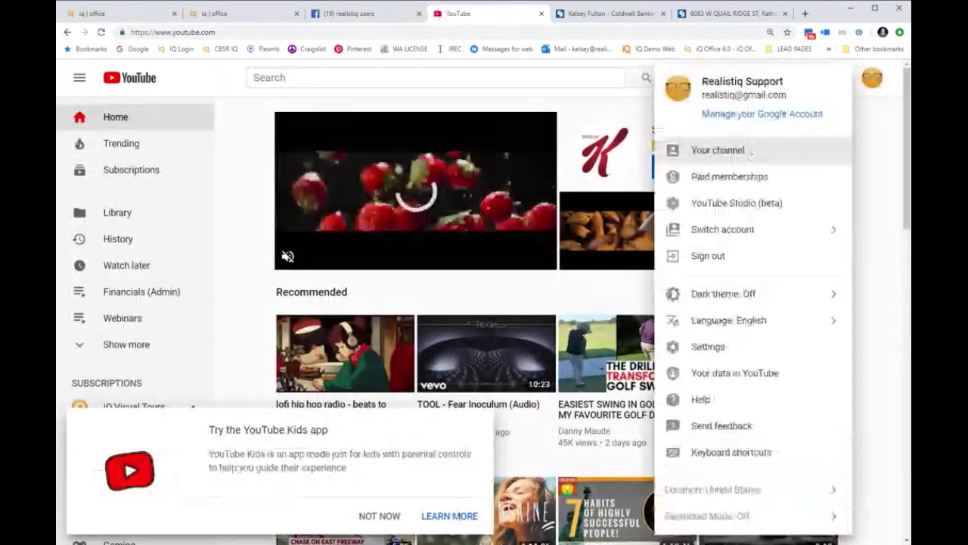
click(749, 151)
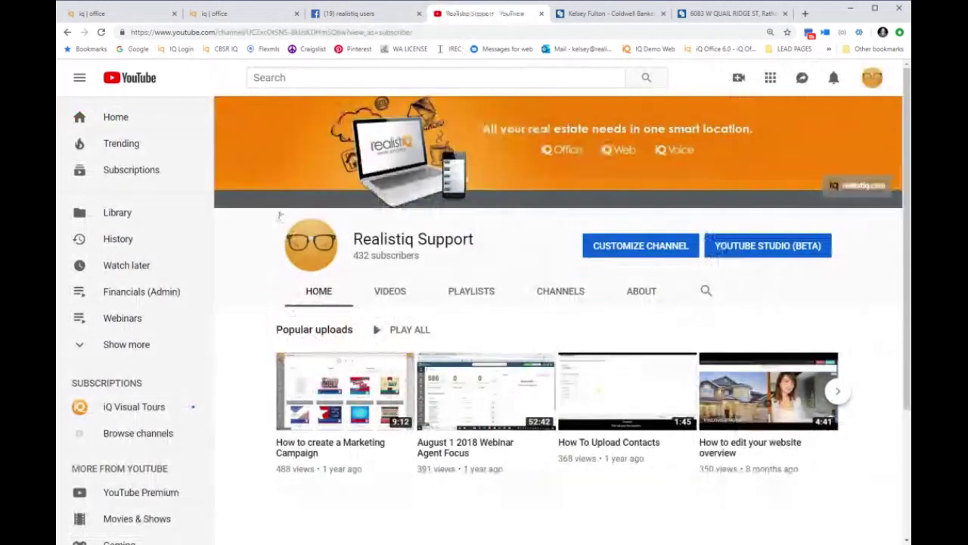
click(616, 15)
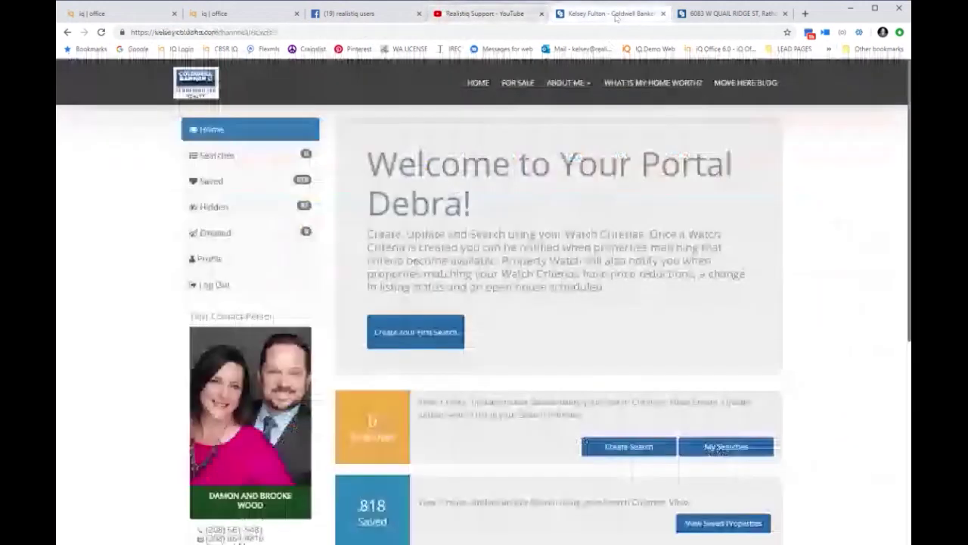
Step: Load the realistiQ ShowTime profile and scroll through its August 12–26 training sessions
key(ctrl+l)
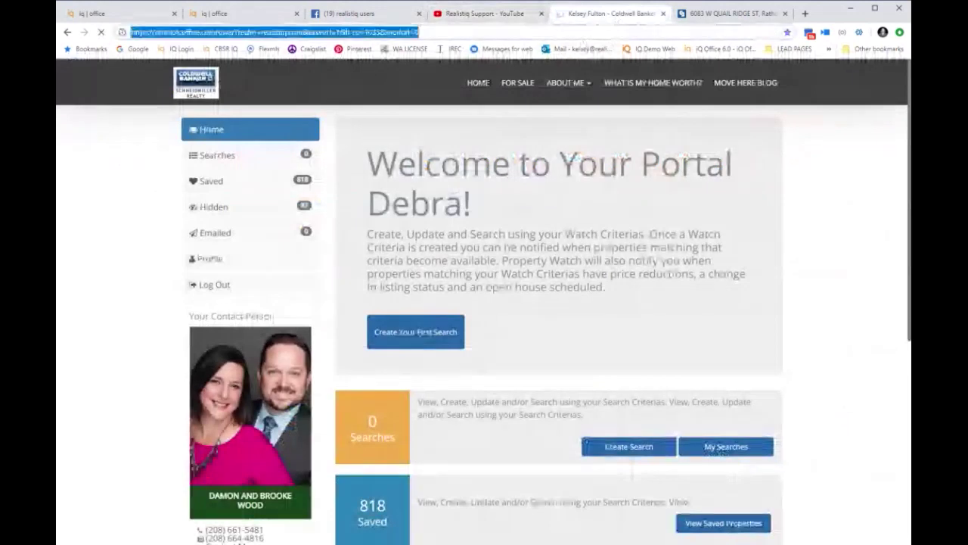
text(s)
key(Return)
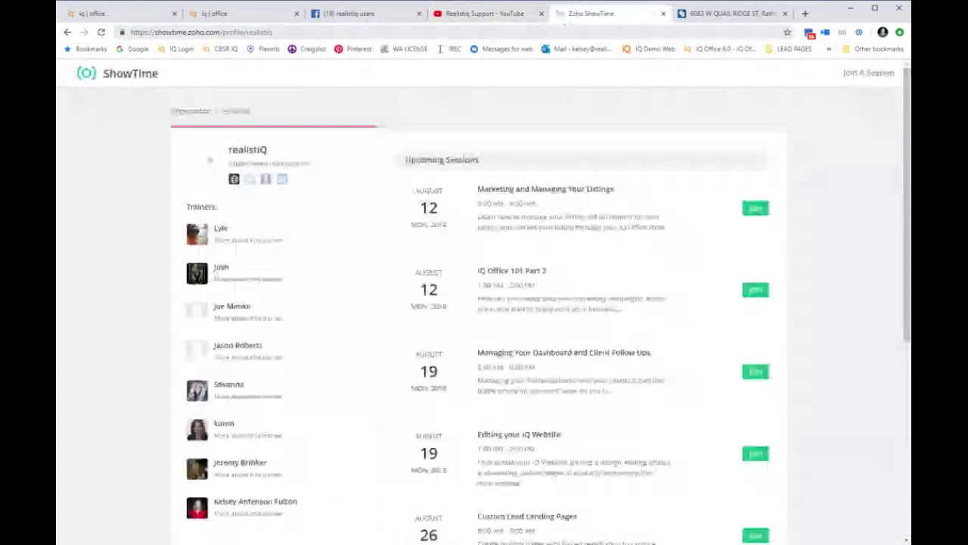
scroll(719, 374, down, 10)
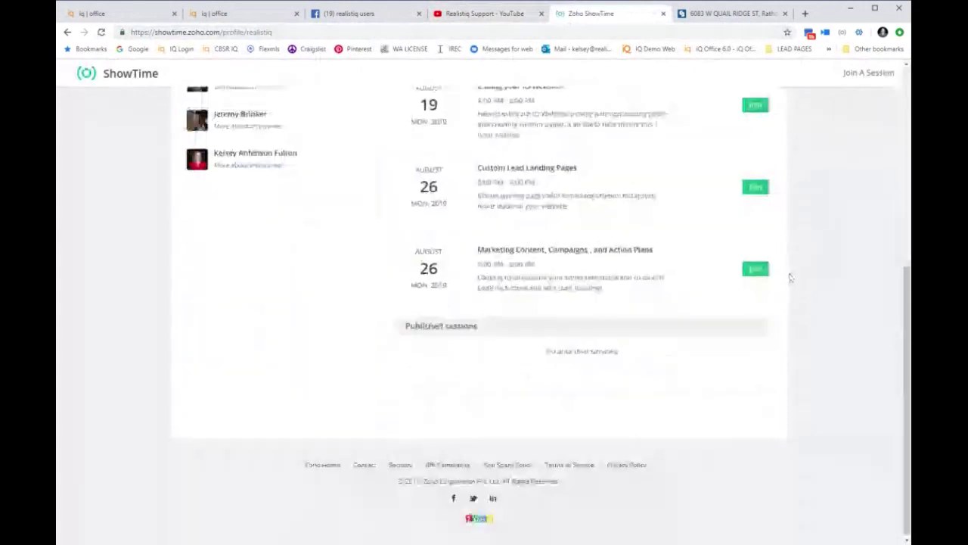